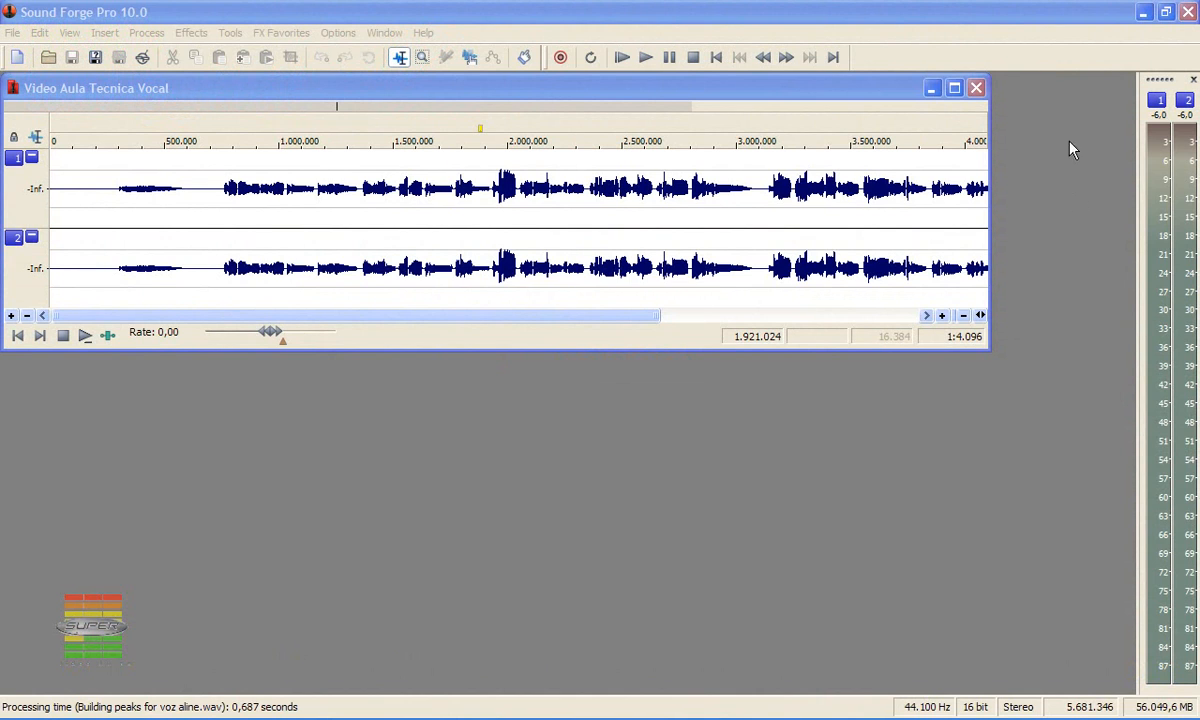
# Play back the vocal recording from about sample 286,720, just before the first phrase
pyautogui.click(121, 139)
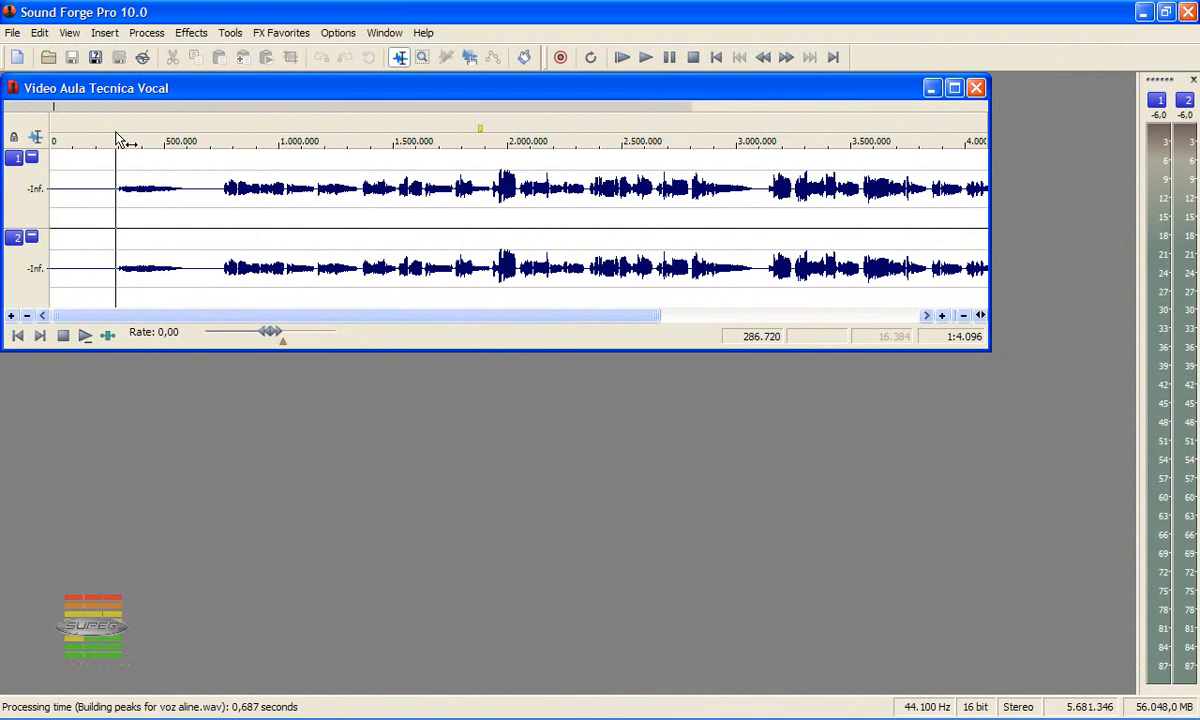
pyautogui.press('space')
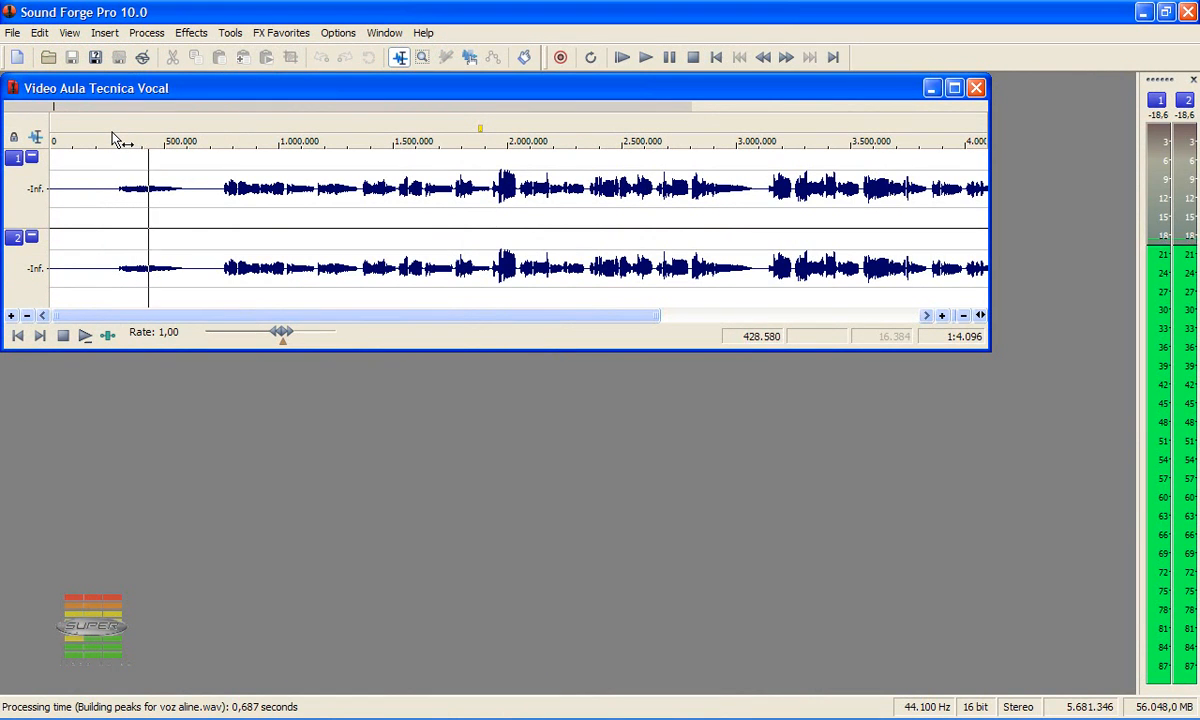
pyautogui.press('space')
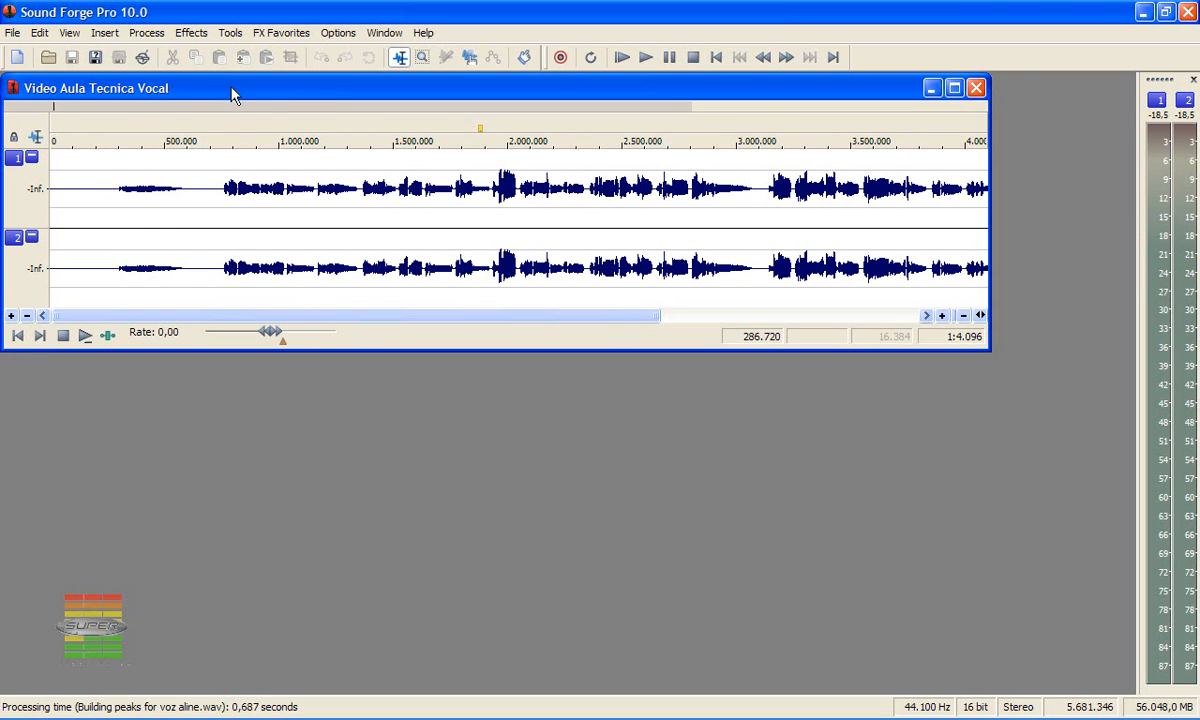
# Delete the silent opening of the vocal recording, from the start to about sample 262,144
pyautogui.moveTo(233, 94); pyautogui.dragTo(267, 100)
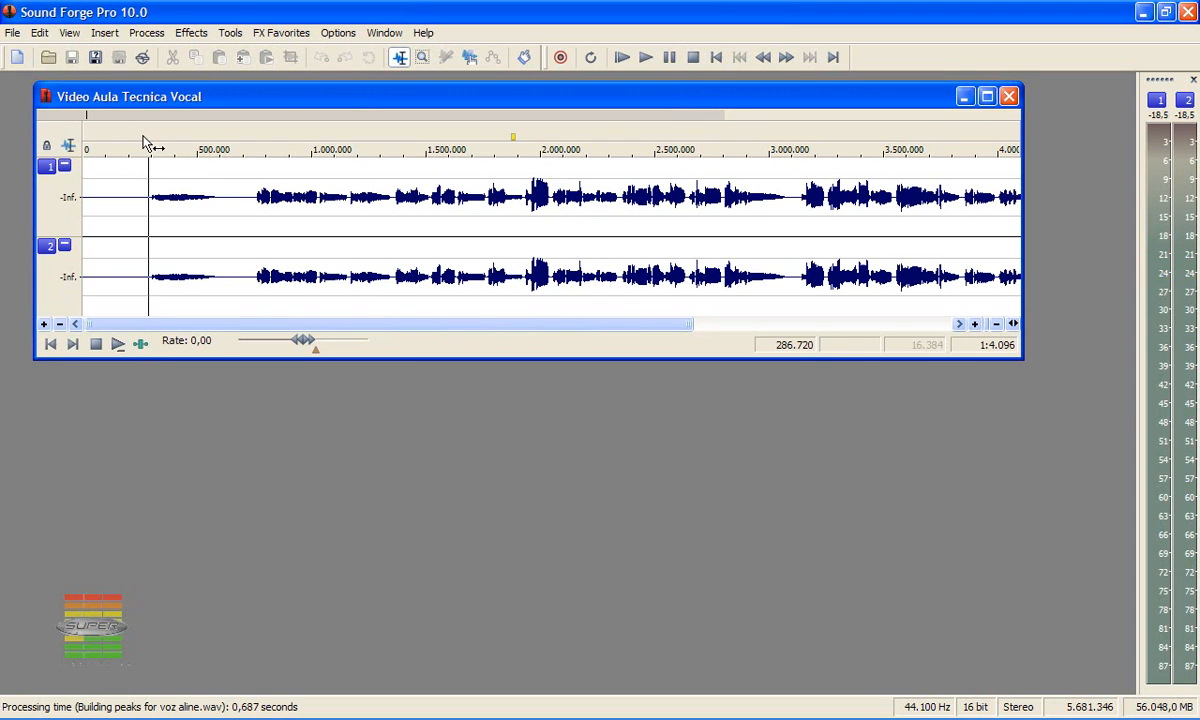
pyautogui.moveTo(145, 147); pyautogui.dragTo(47, 148)
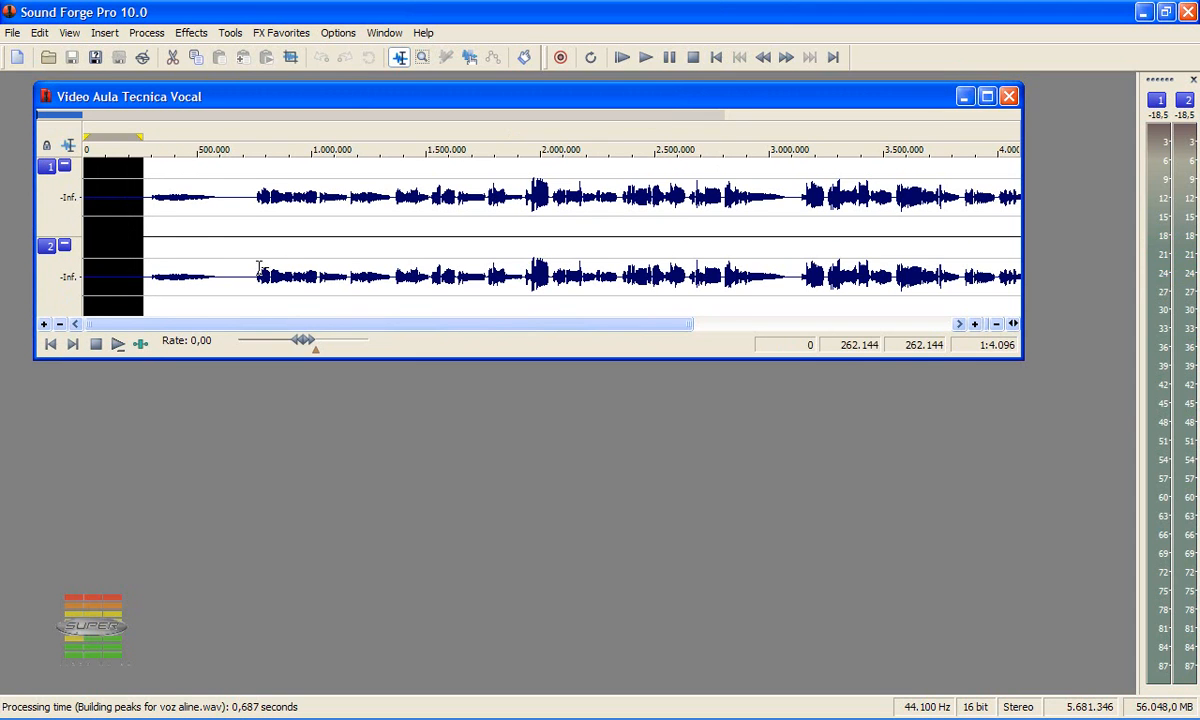
pyautogui.press('Delete')
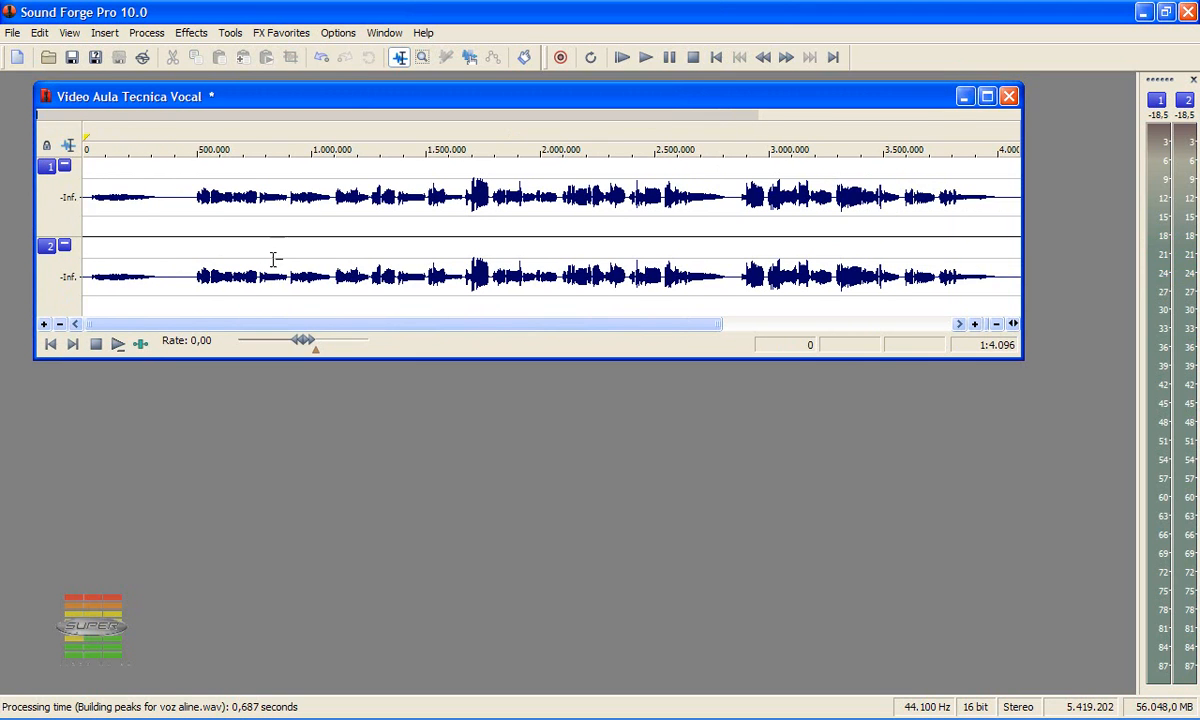
# Build a plug-in chain for the vocal with Sonitus:fx Equalizer, Sonitus:fx Compressor and Sonitus:fx Reverb, in that order
pyautogui.click(141, 345)
pyautogui.moveTo(534, 212); pyautogui.dragTo(546, 180)
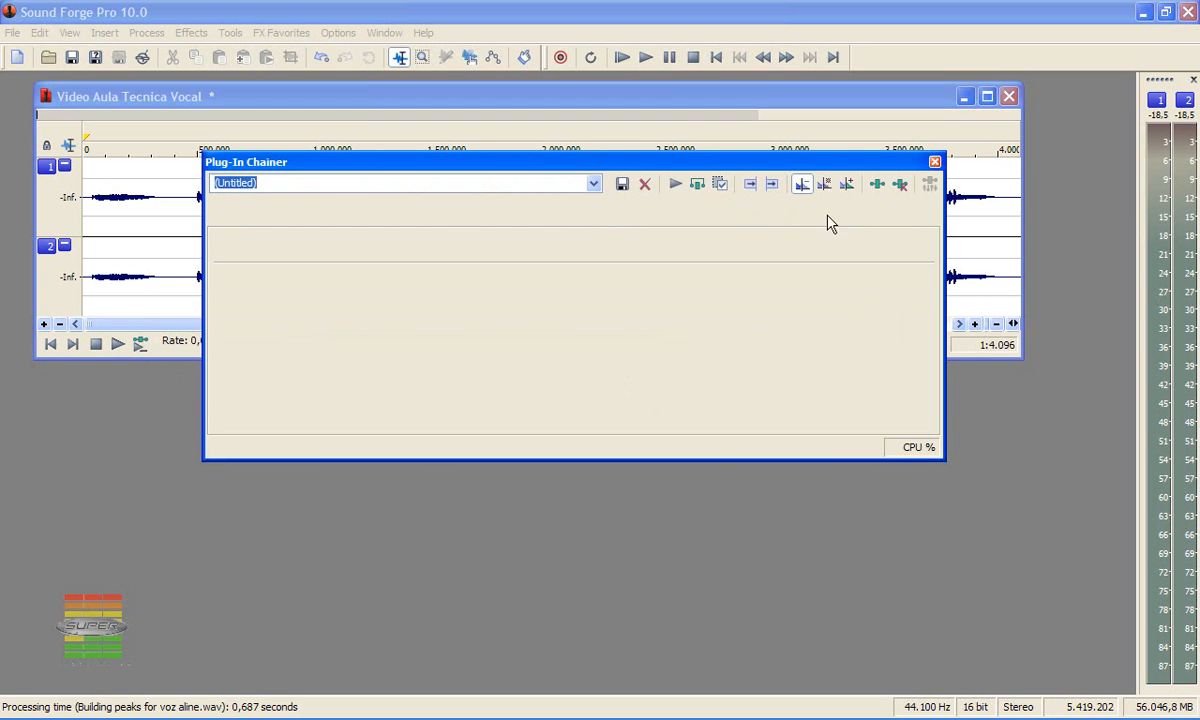
pyautogui.click(878, 185)
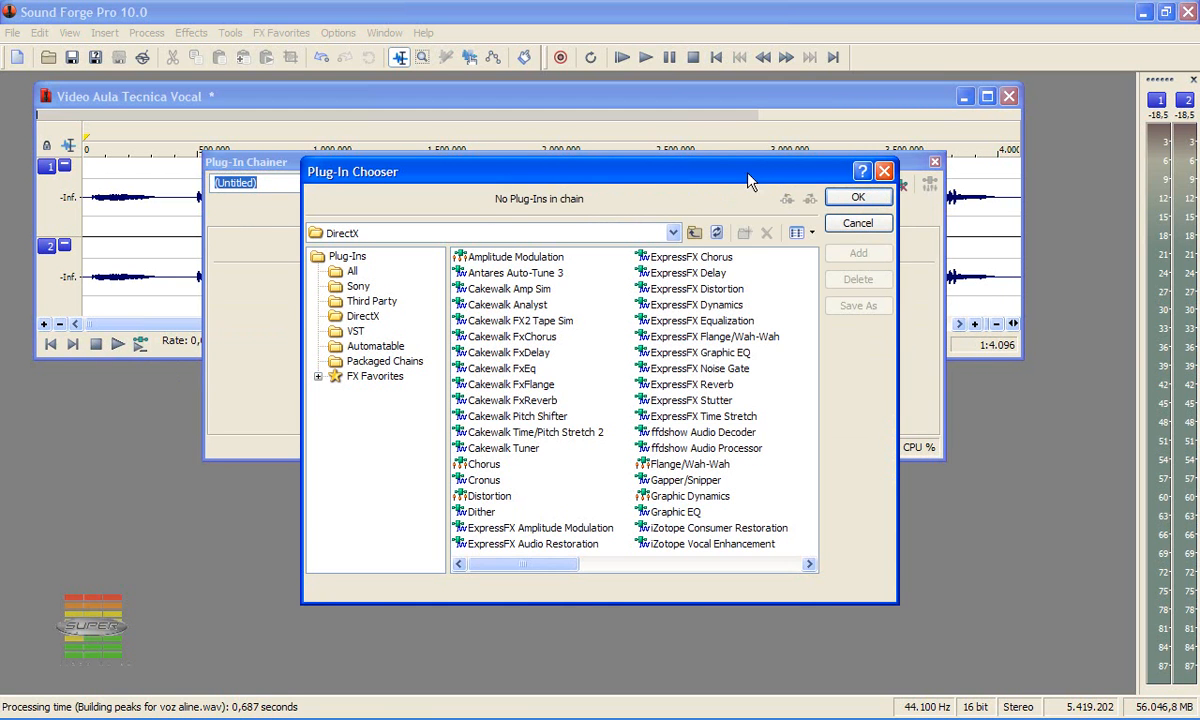
pyautogui.moveTo(742, 182); pyautogui.dragTo(723, 134)
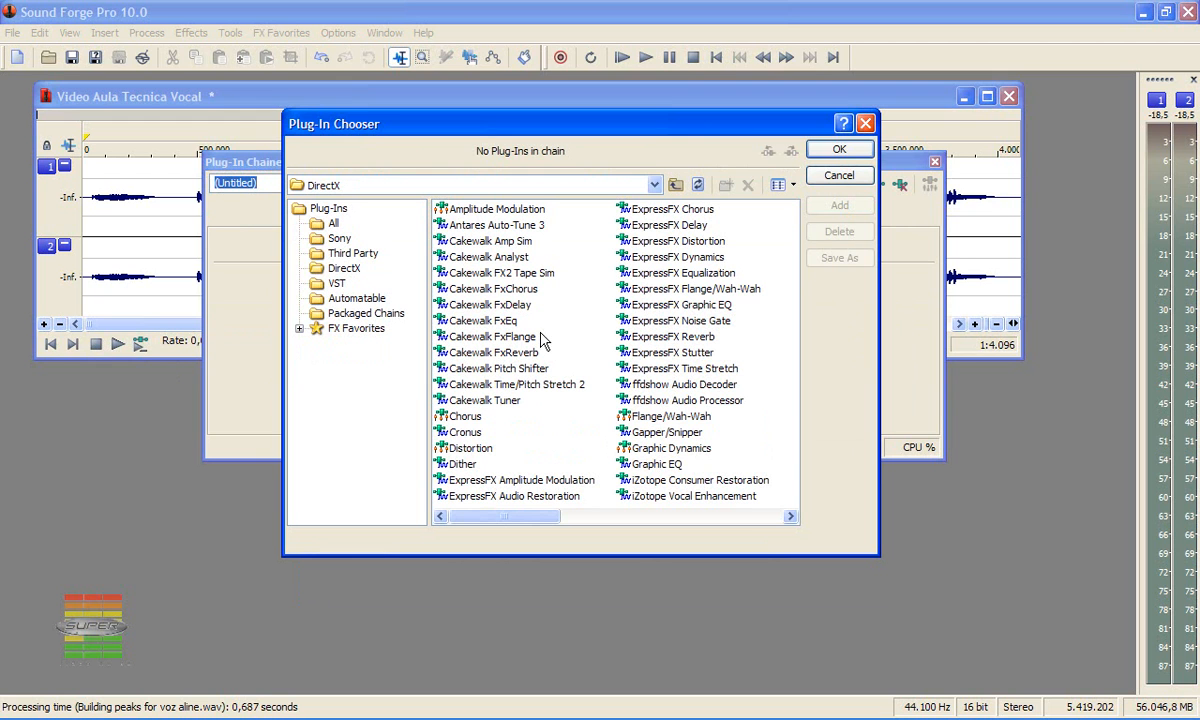
pyautogui.moveTo(463, 521); pyautogui.dragTo(619, 513)
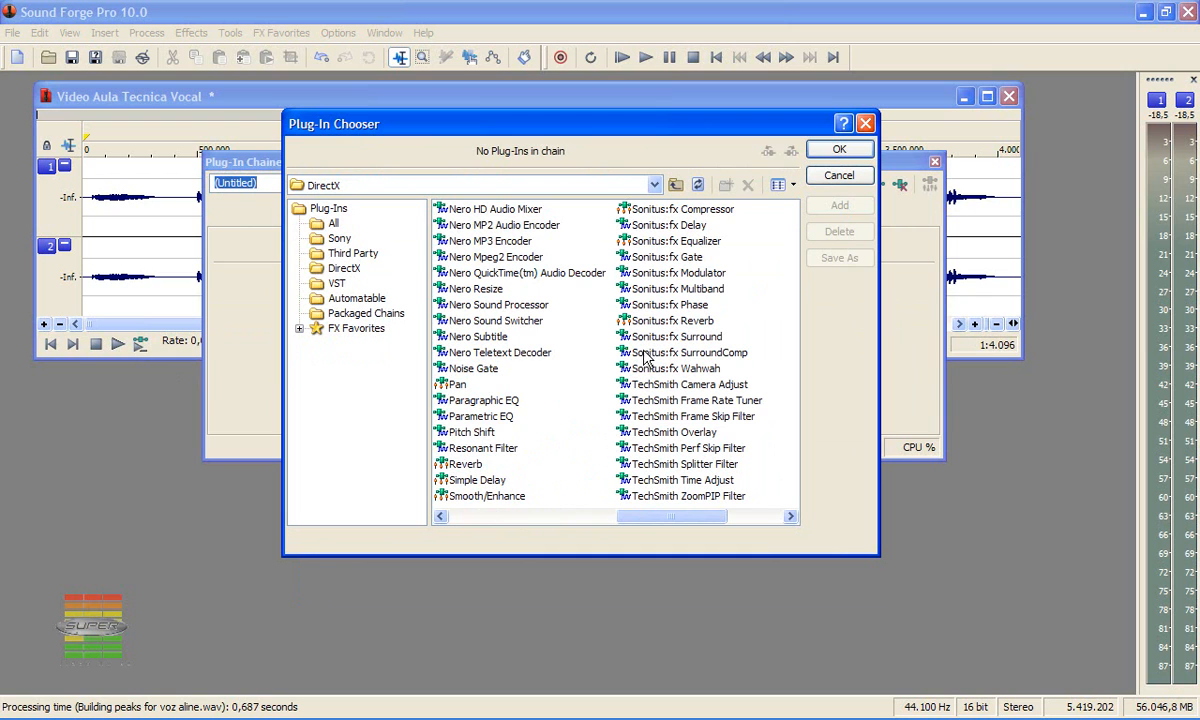
pyautogui.doubleClick(655, 243)
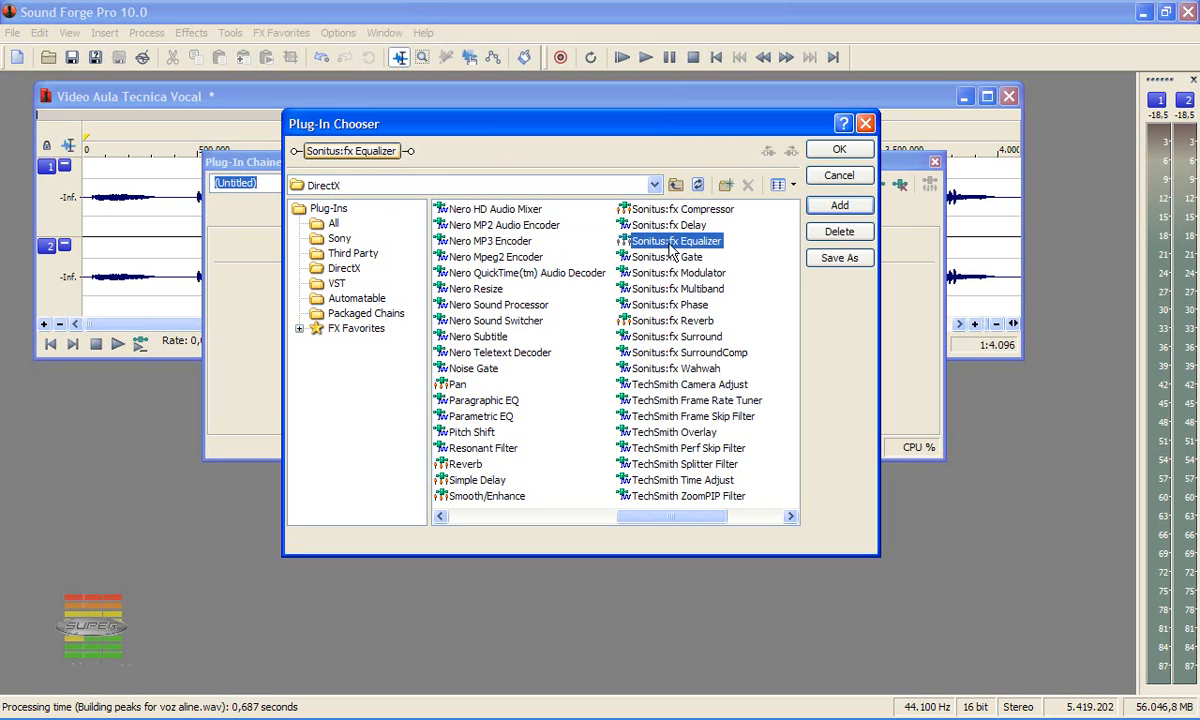
pyautogui.doubleClick(665, 212)
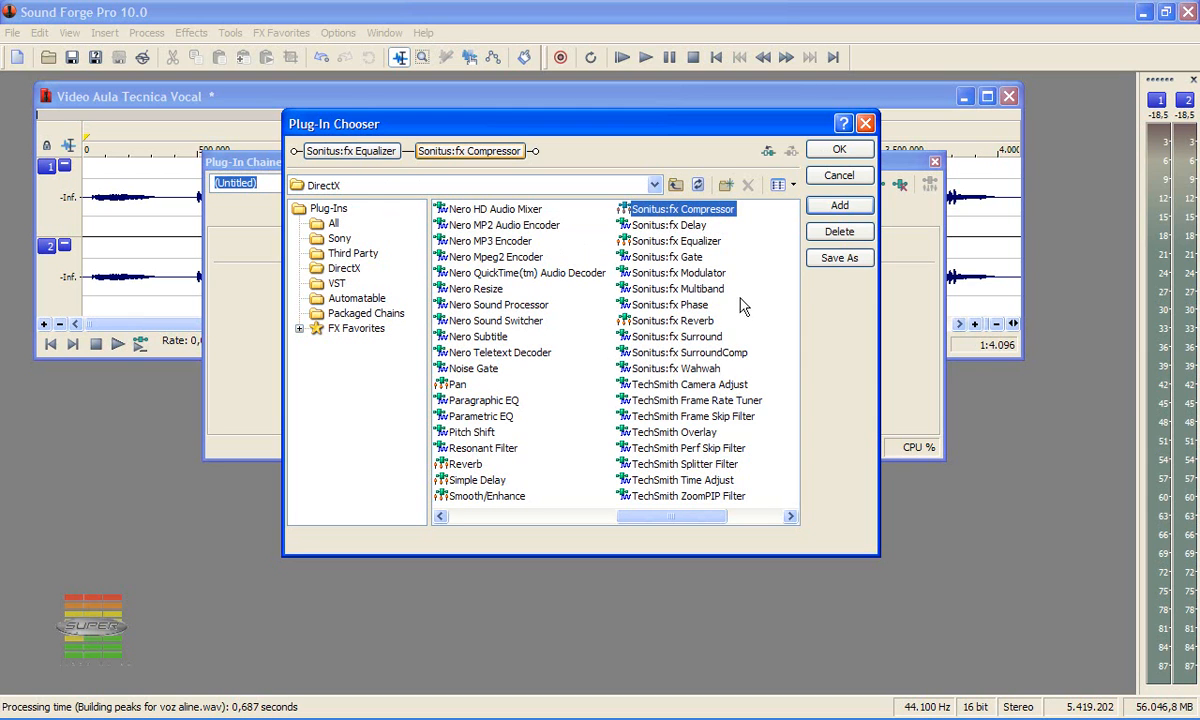
pyautogui.doubleClick(676, 322)
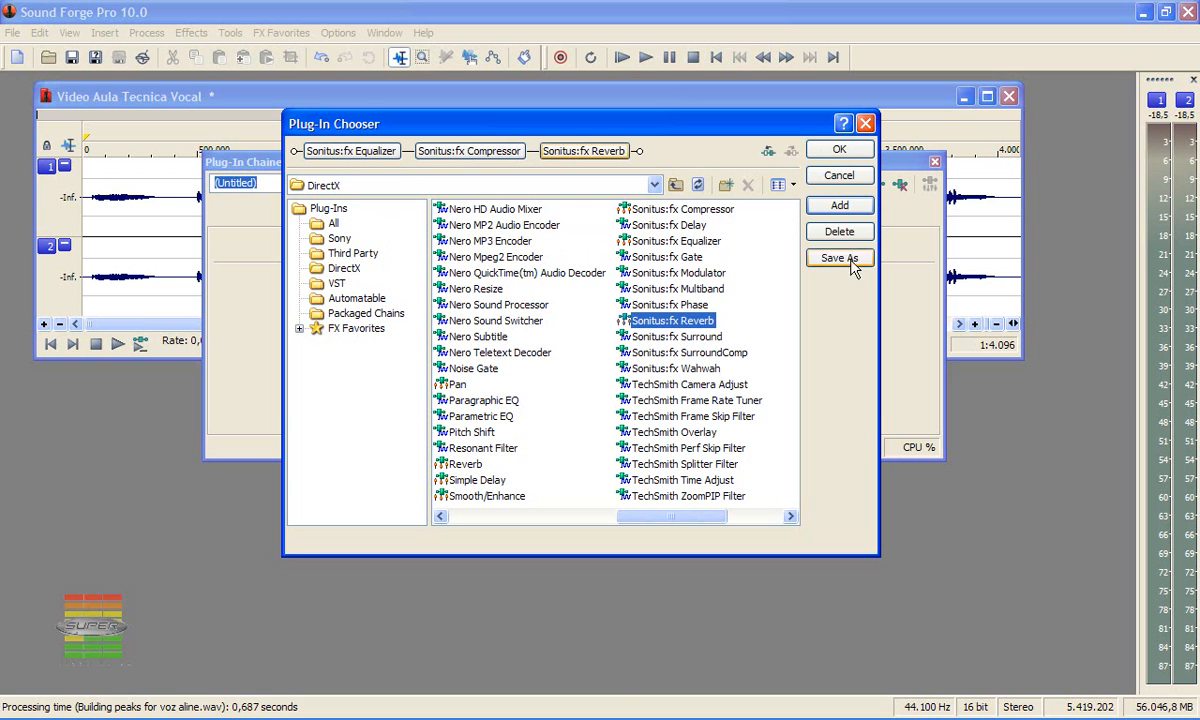
pyautogui.click(832, 152)
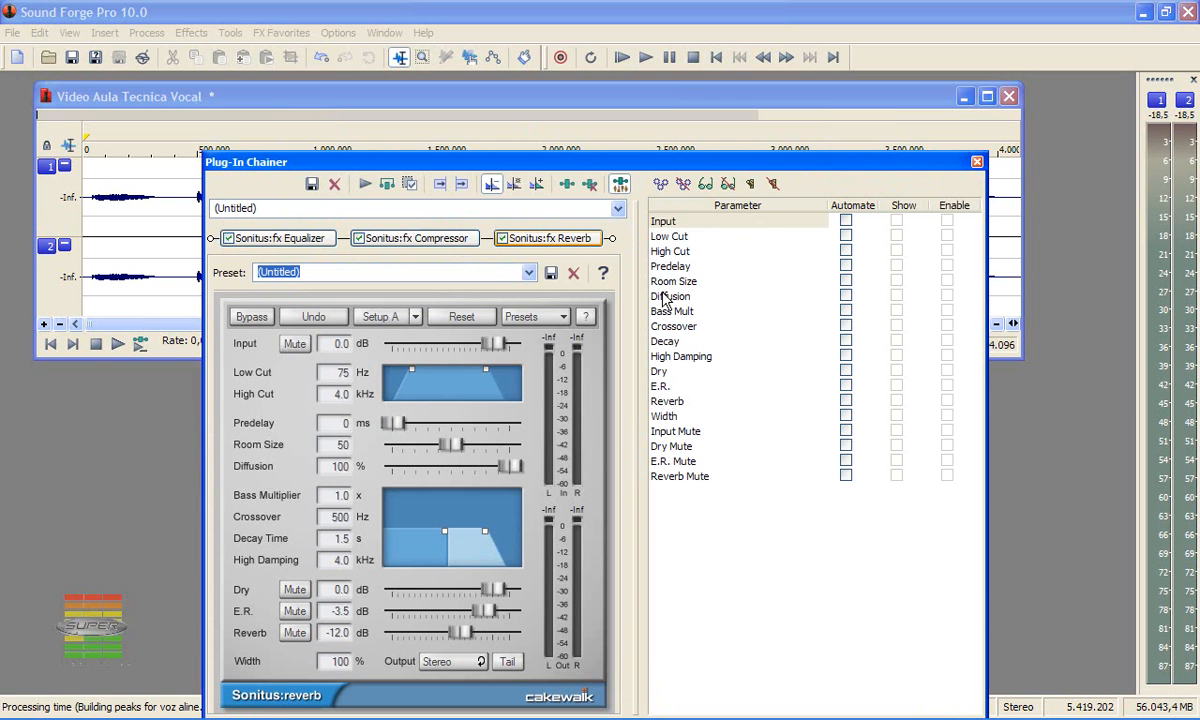
# Float the Plug-In Chainer over the waveform with its automation parameter list hidden and the whole reverb interface in view
pyautogui.click(575, 182)
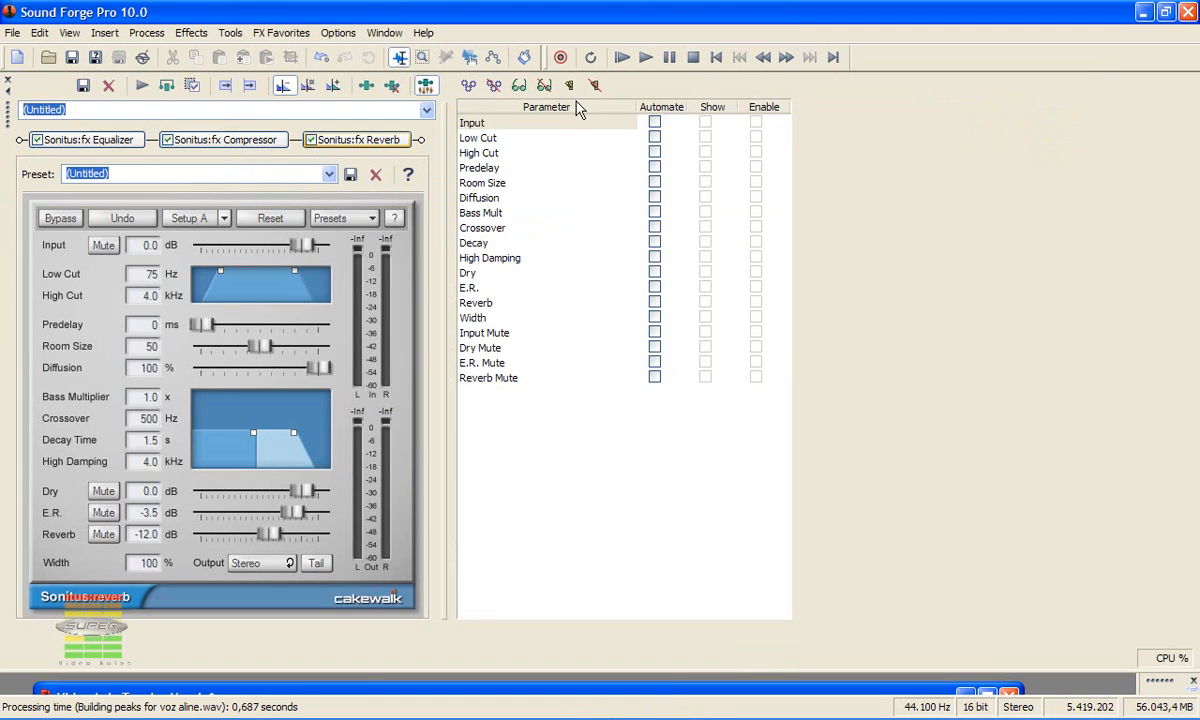
pyautogui.moveTo(7, 116); pyautogui.dragTo(156, 186)
pyautogui.moveTo(7, 116); pyautogui.dragTo(545, 275)
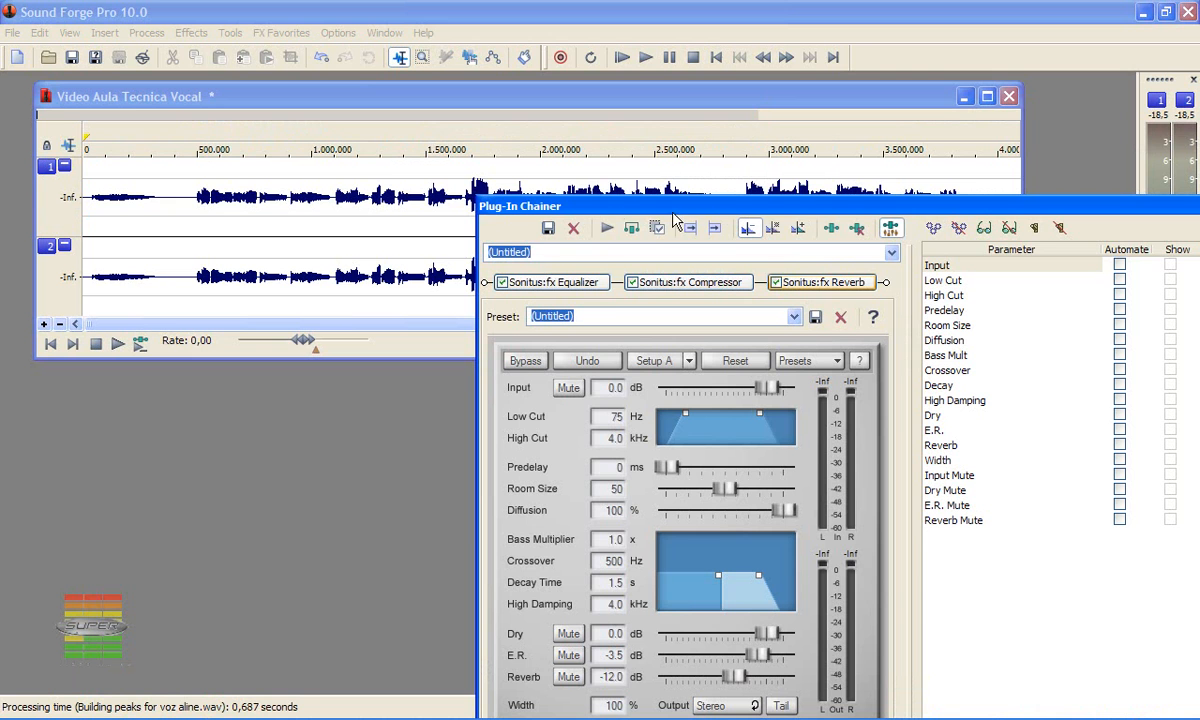
pyautogui.moveTo(895, 208); pyautogui.dragTo(821, 216)
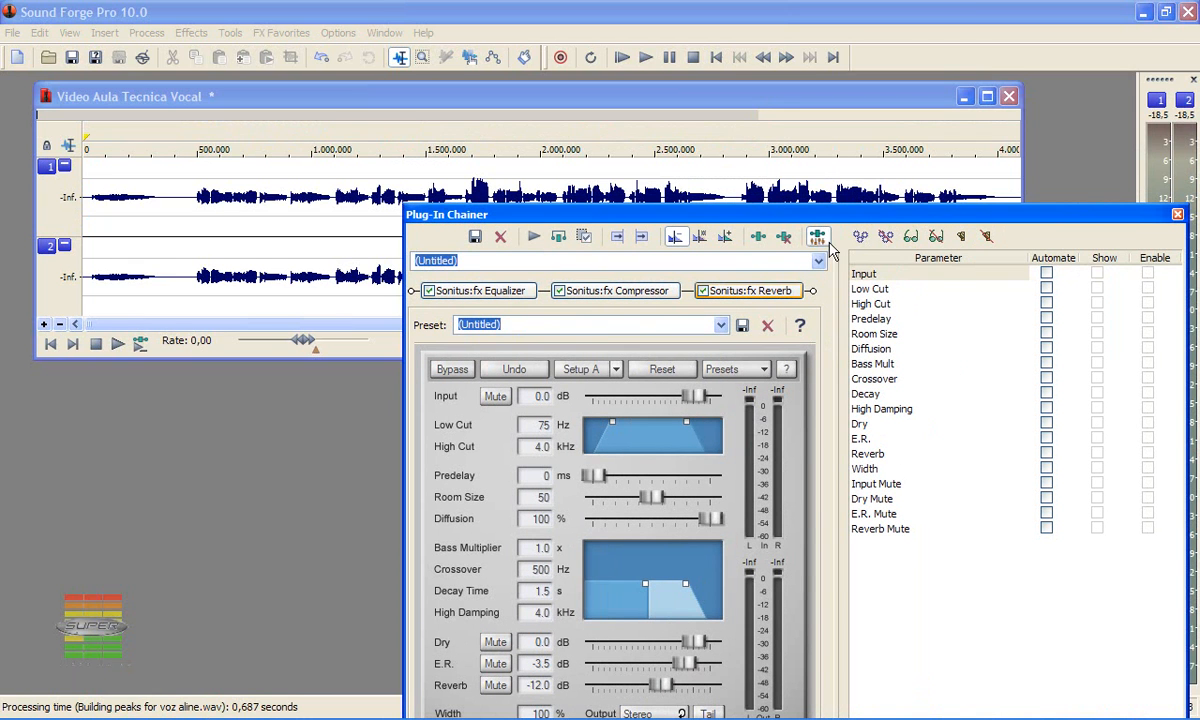
pyautogui.click(817, 237)
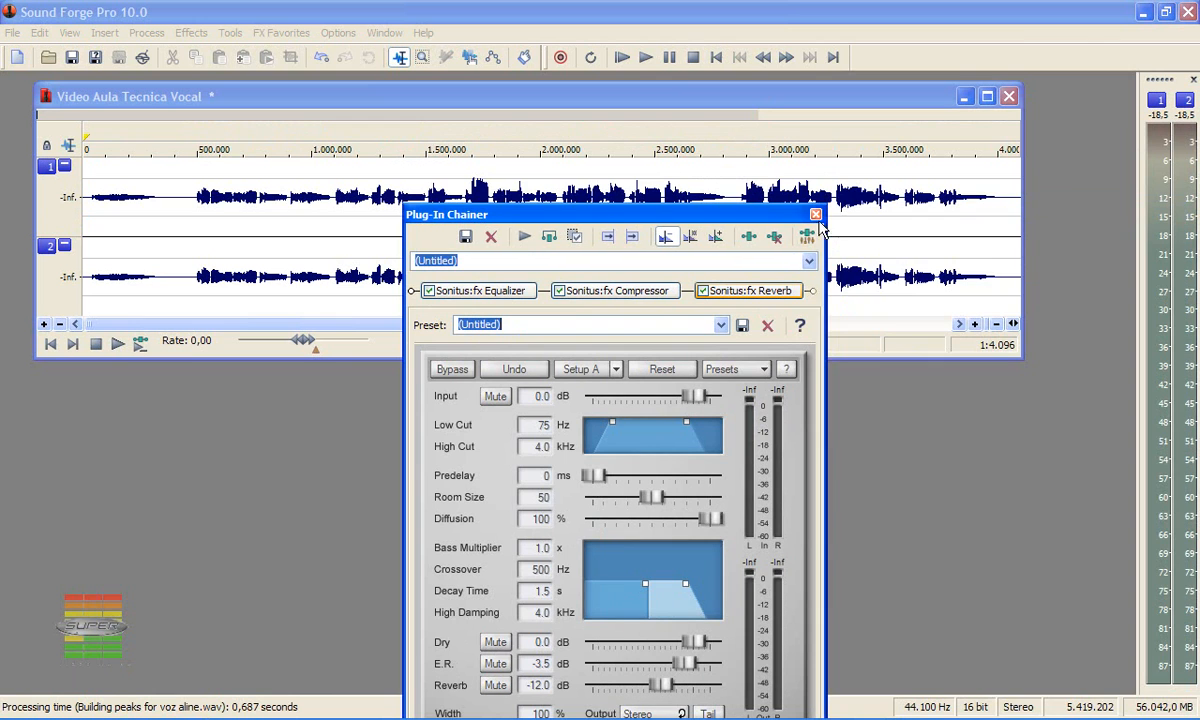
pyautogui.moveTo(738, 210); pyautogui.dragTo(803, 117)
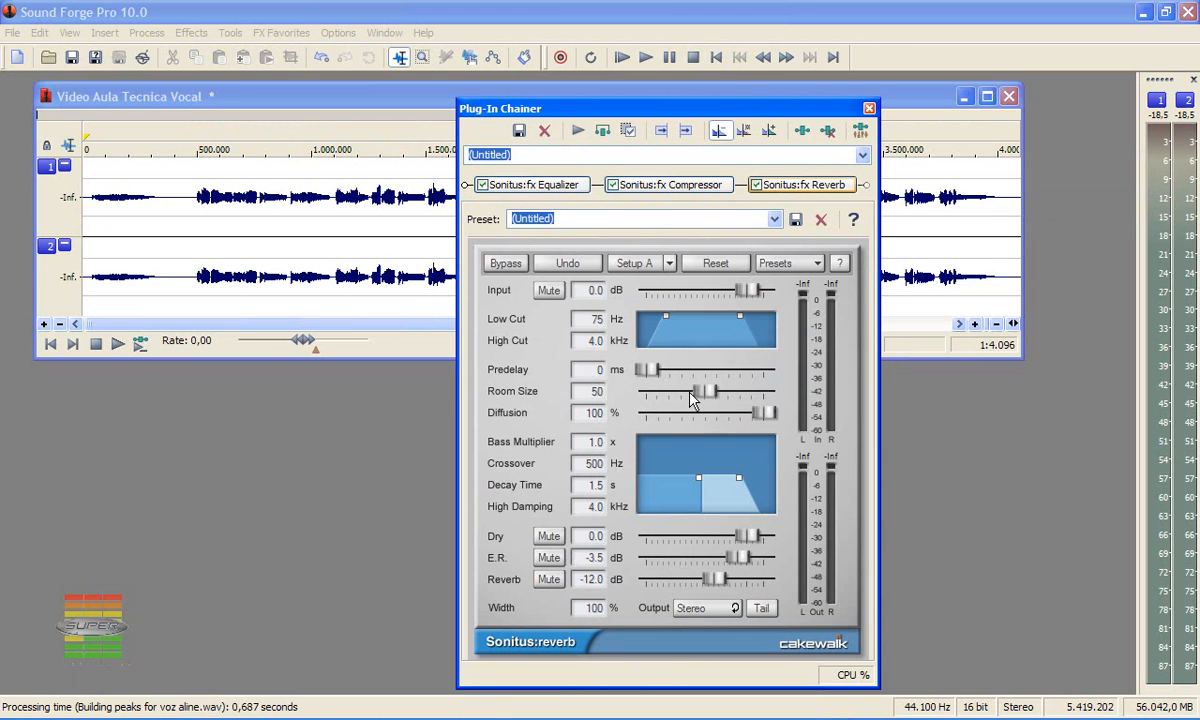
# Show the equalizer, disable the compressor and reverb in the chain, and preview the vocal with the flat curve
pyautogui.click(534, 187)
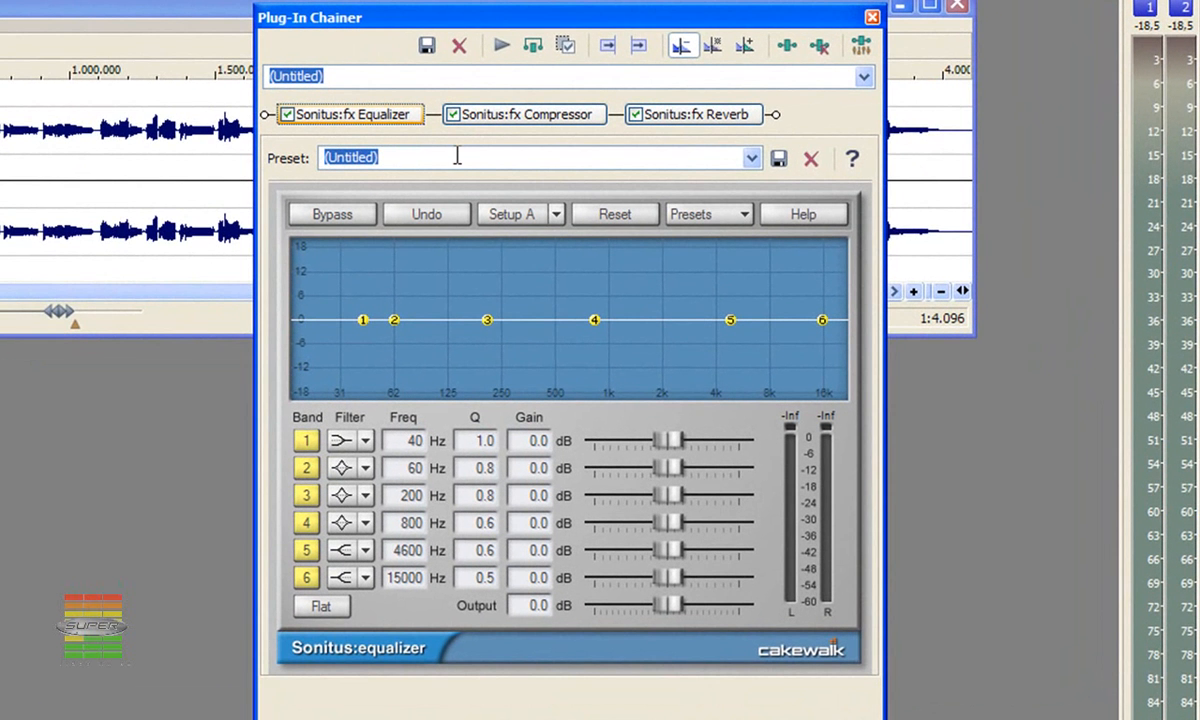
pyautogui.click(453, 115)
pyautogui.click(634, 115)
pyautogui.click(499, 48)
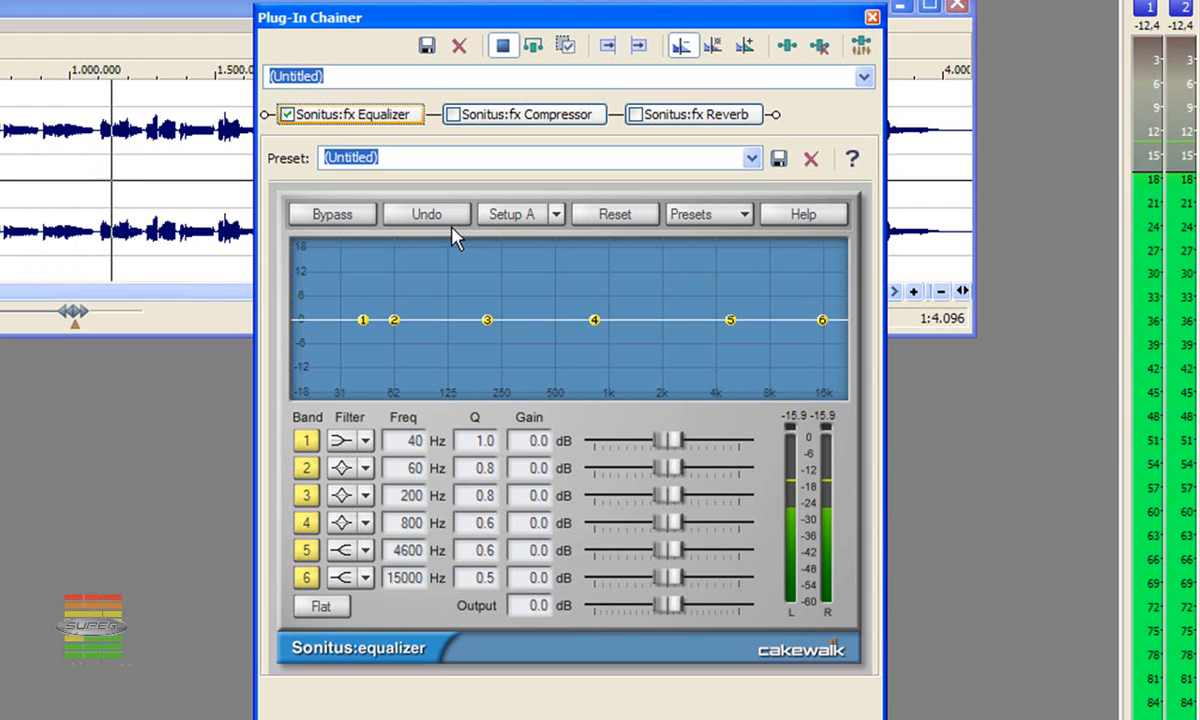
pyautogui.click(503, 45)
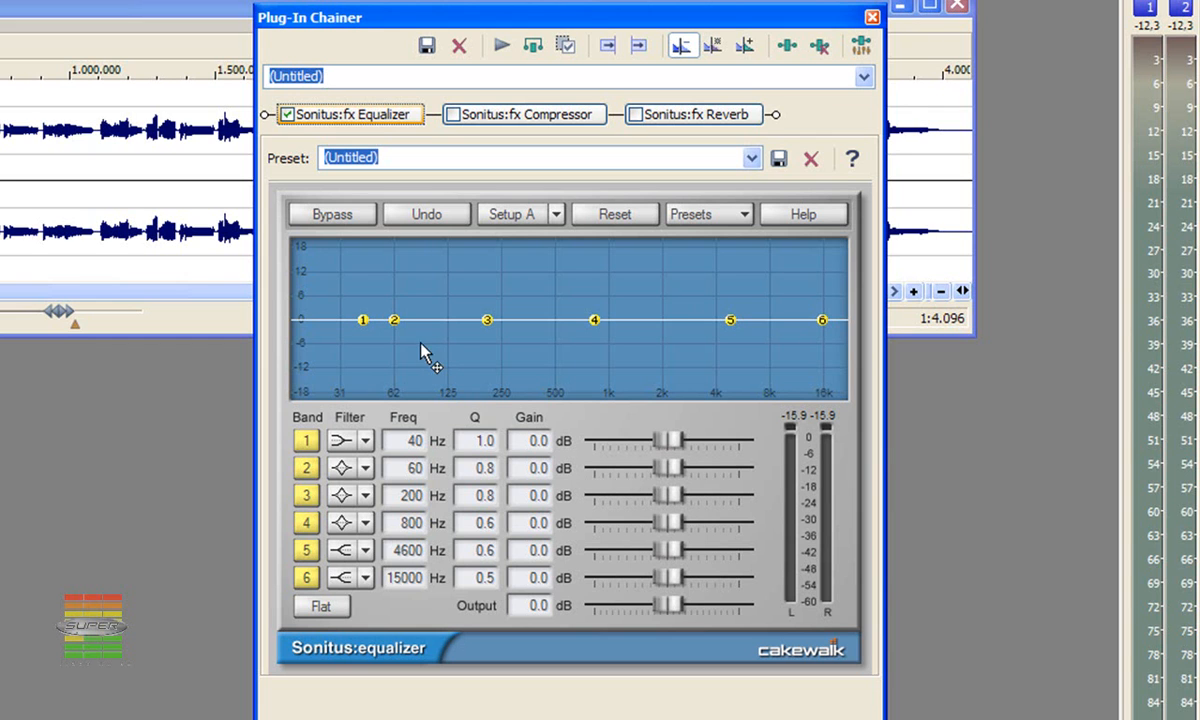
# Set equalizer band 1 to about 36 Hz, -18.0 dB and Q 2.0, and raise band 2 to about 2.6 dB at 59 Hz
pyautogui.click(363, 320)
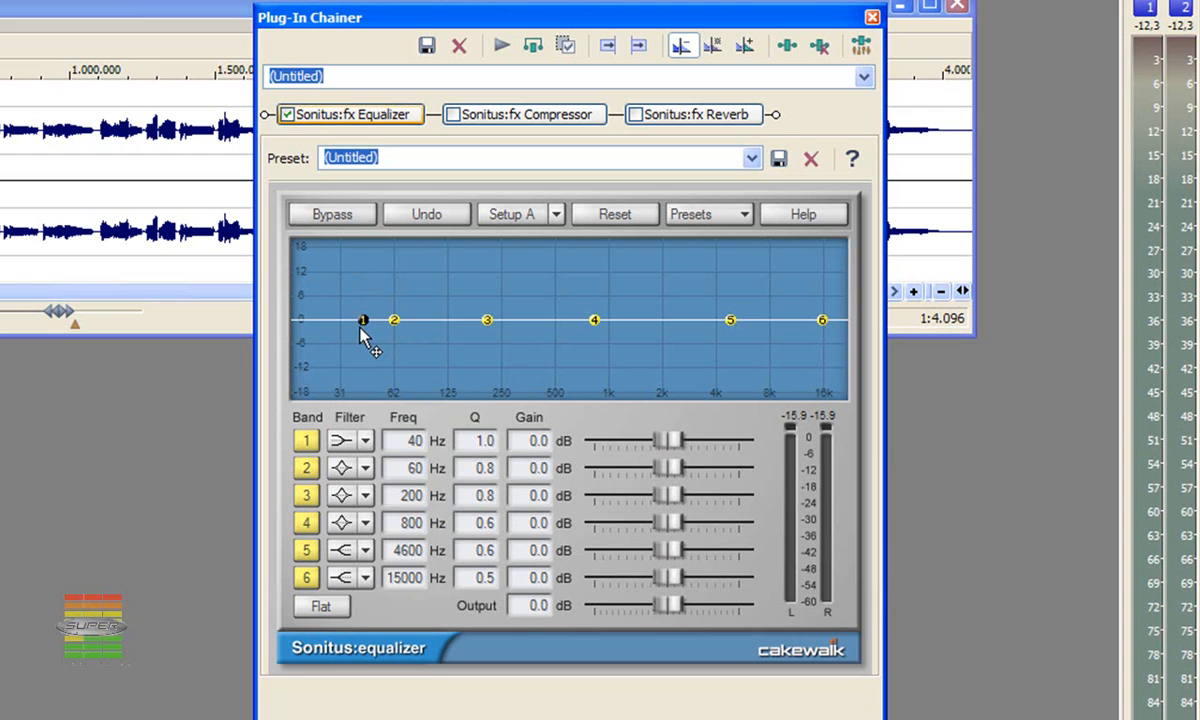
pyautogui.moveTo(362, 320); pyautogui.dragTo(359, 323)
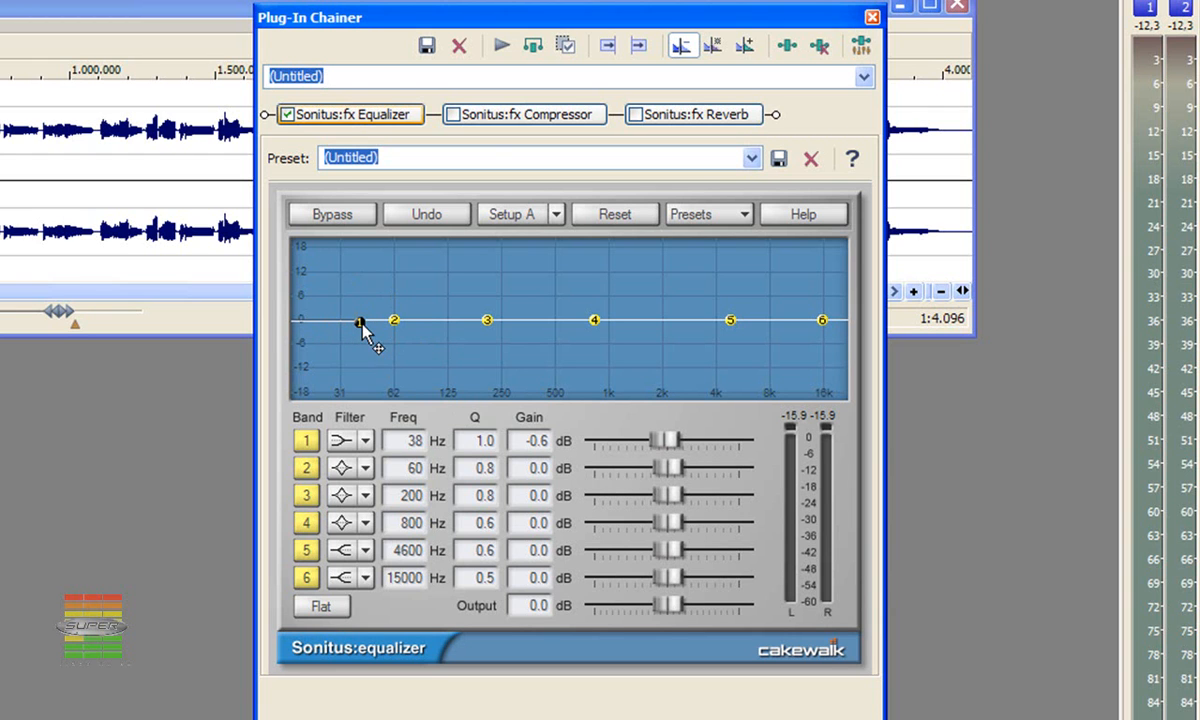
pyautogui.moveTo(360, 322); pyautogui.dragTo(355, 392)
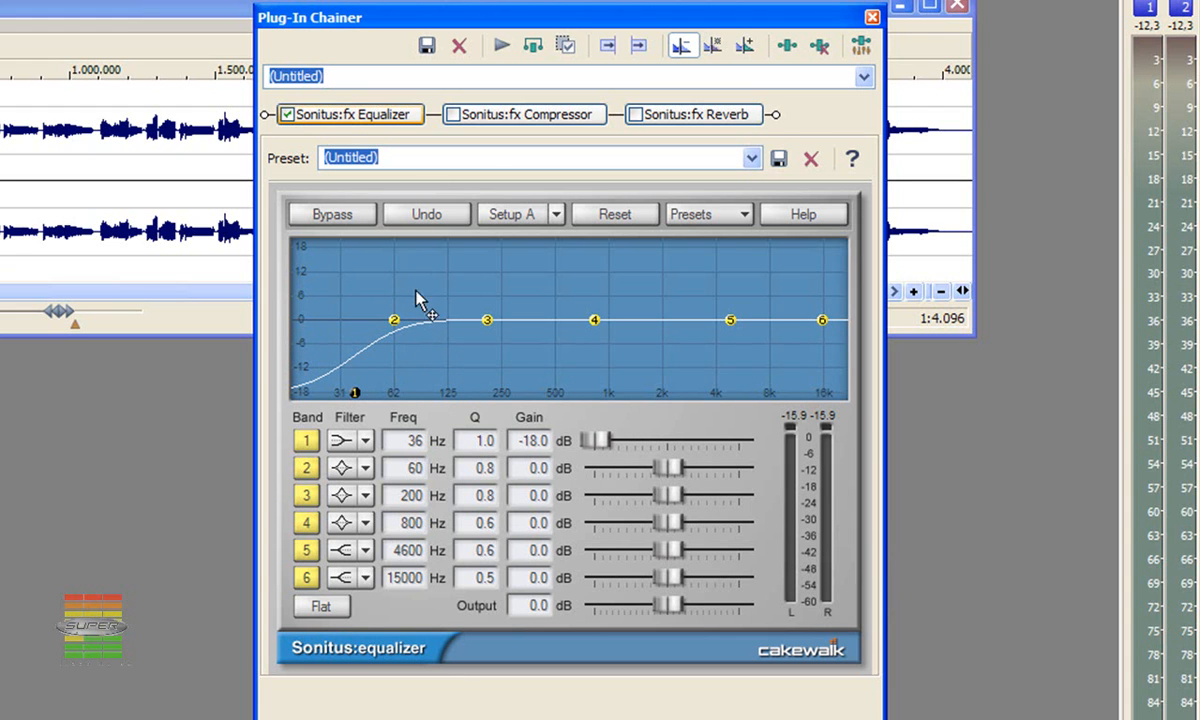
pyautogui.moveTo(395, 320); pyautogui.dragTo(391, 309)
pyautogui.click(355, 393)
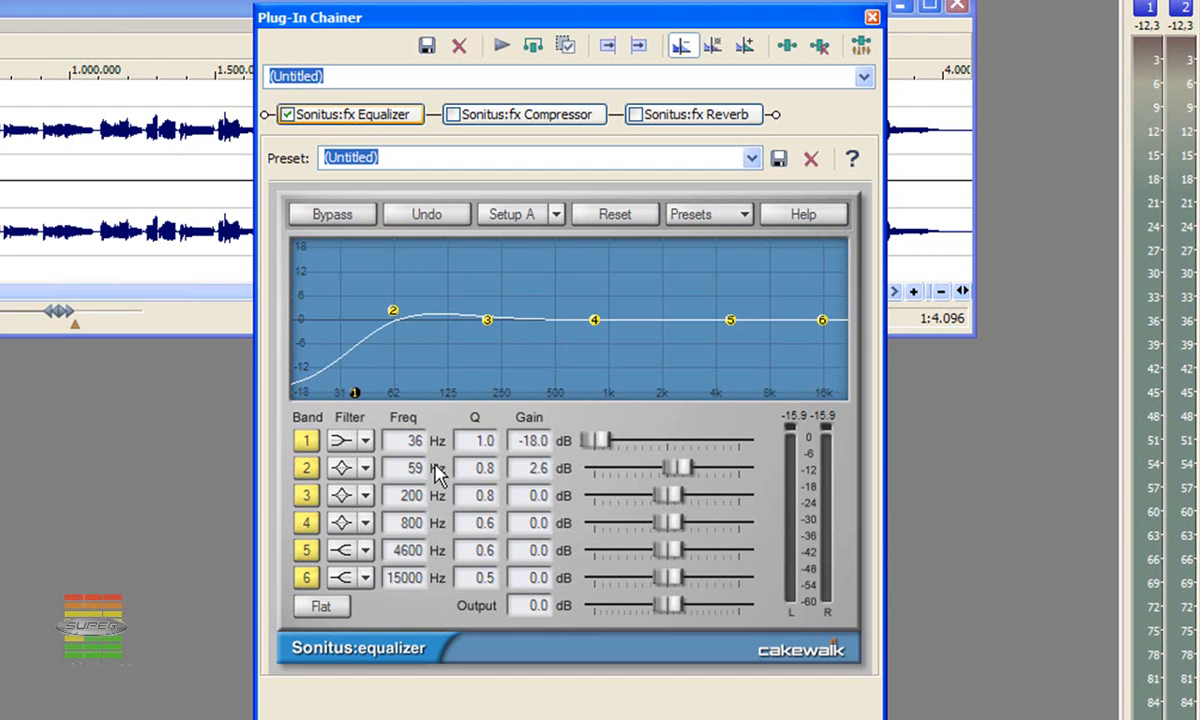
pyautogui.moveTo(482, 443); pyautogui.dragTo(517, 450)
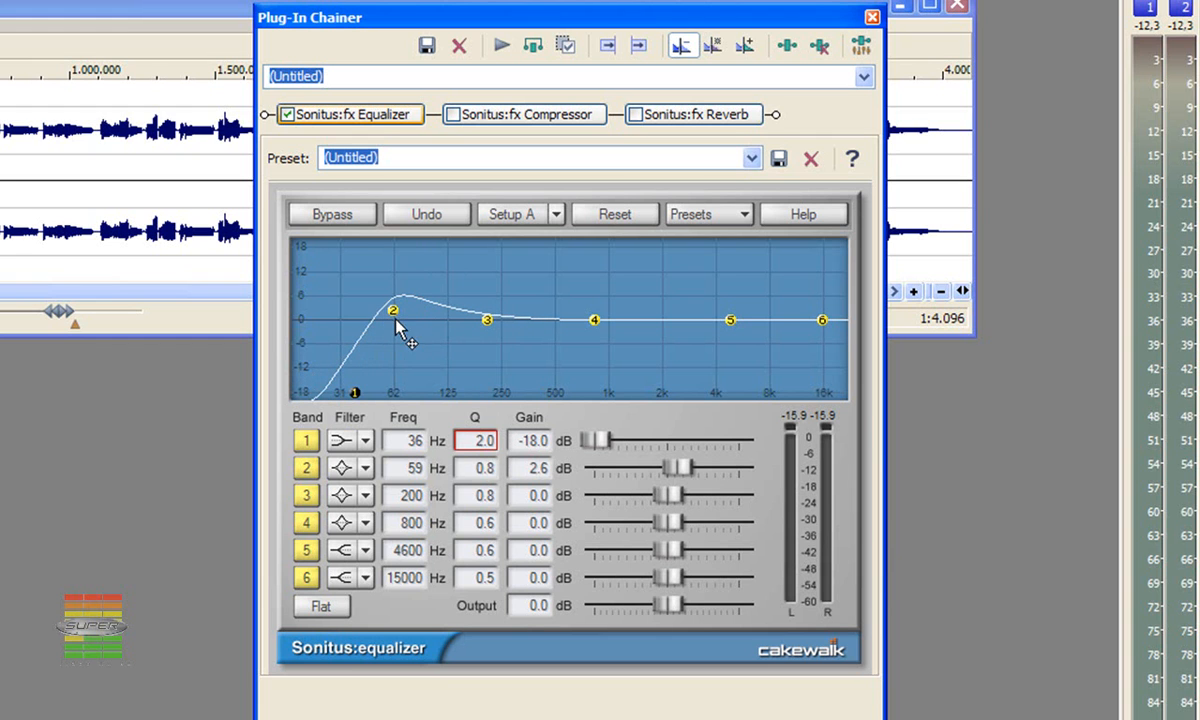
# Set band 2 to about 58 Hz at -3.3 dB and band 3 to about 198 Hz at 0.6 dB, and preview the vocal
pyautogui.moveTo(393, 310); pyautogui.dragTo(391, 332)
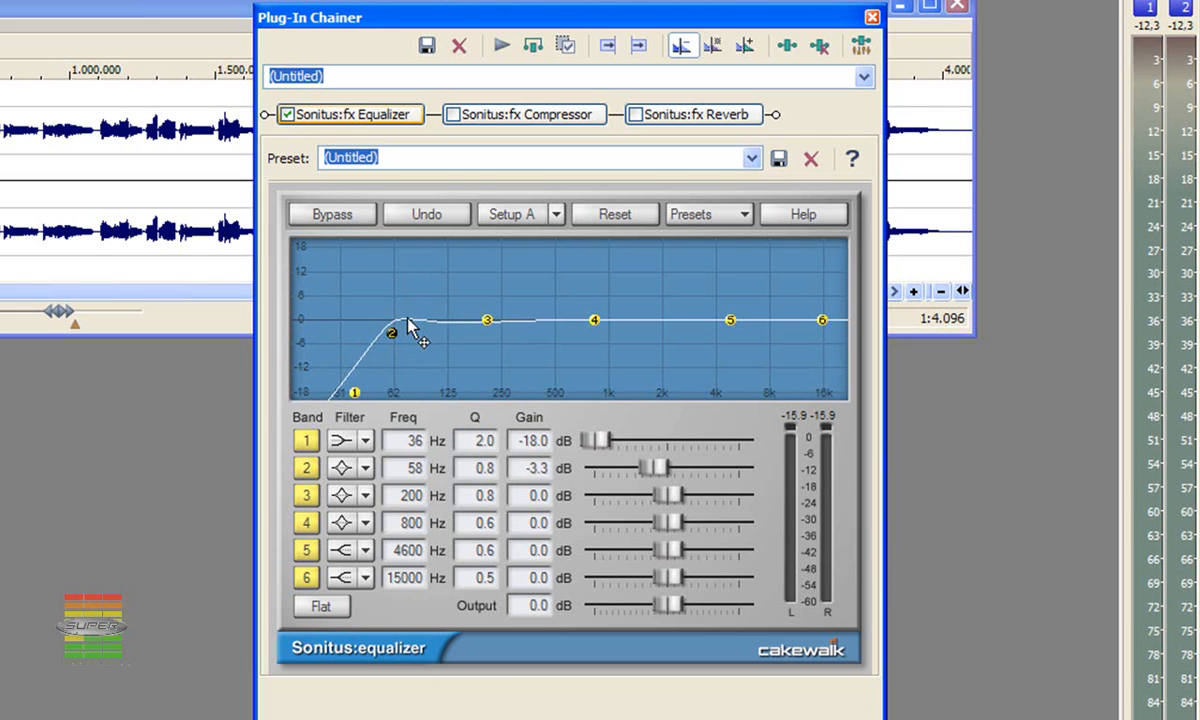
pyautogui.click(485, 321)
pyautogui.moveTo(487, 321); pyautogui.dragTo(486, 318)
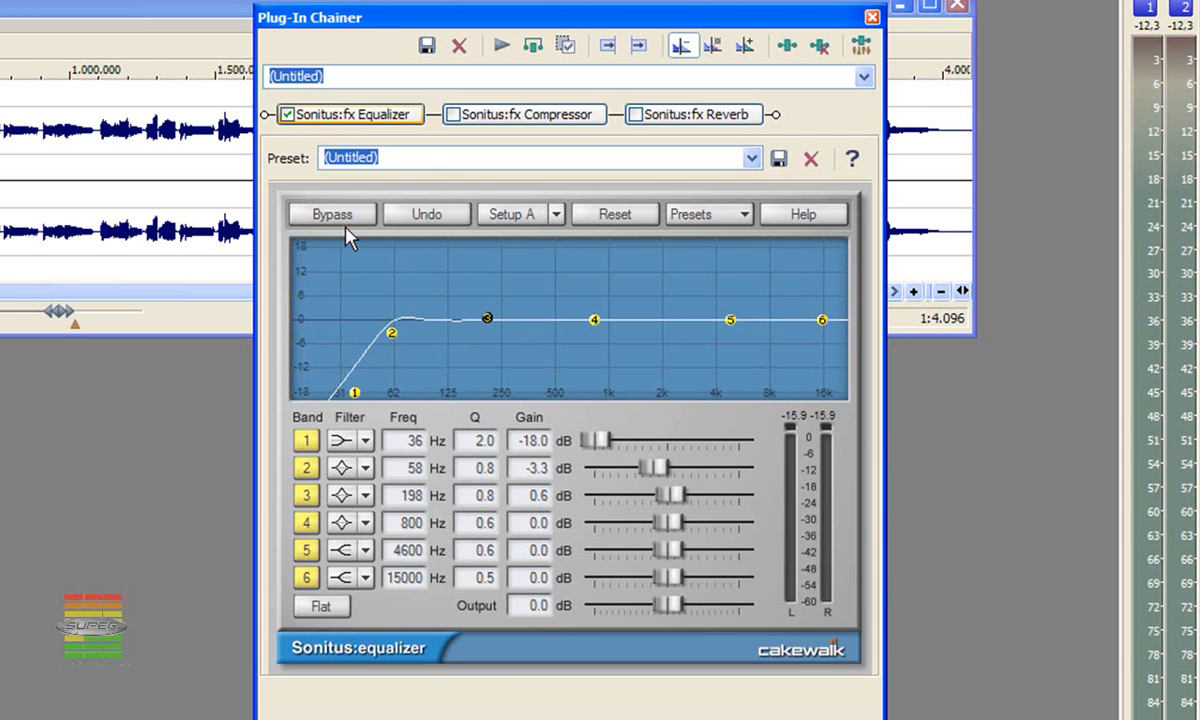
pyautogui.click(500, 48)
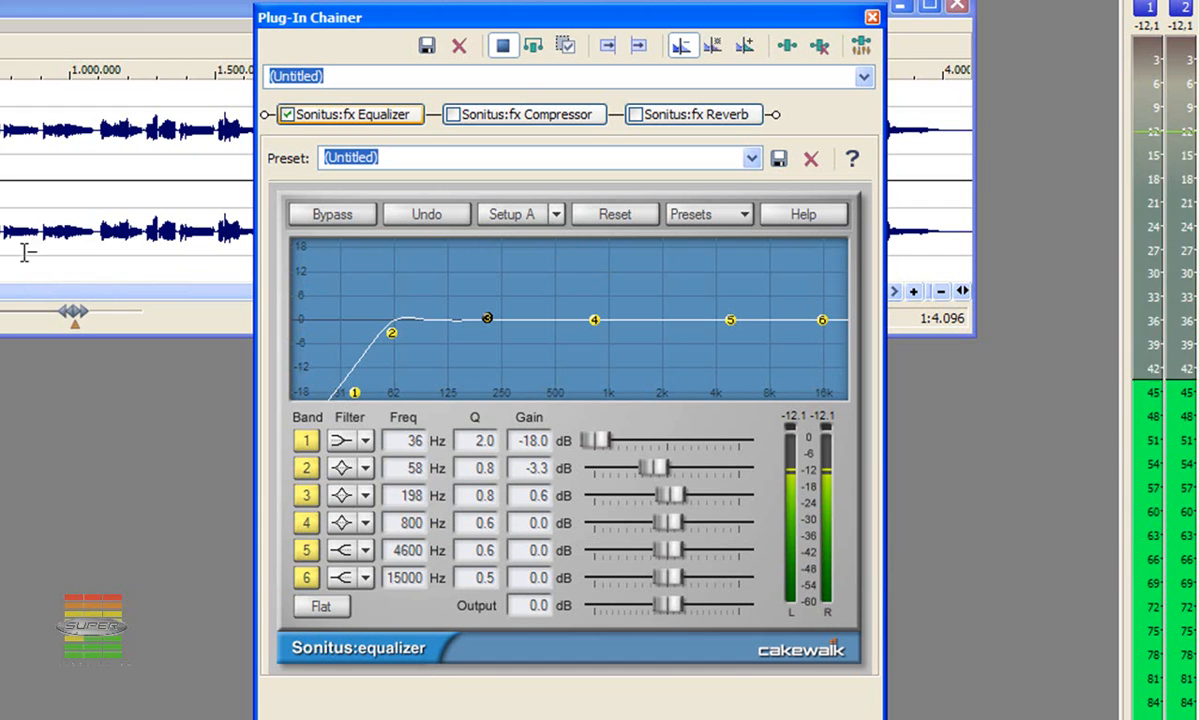
pyautogui.click(503, 50)
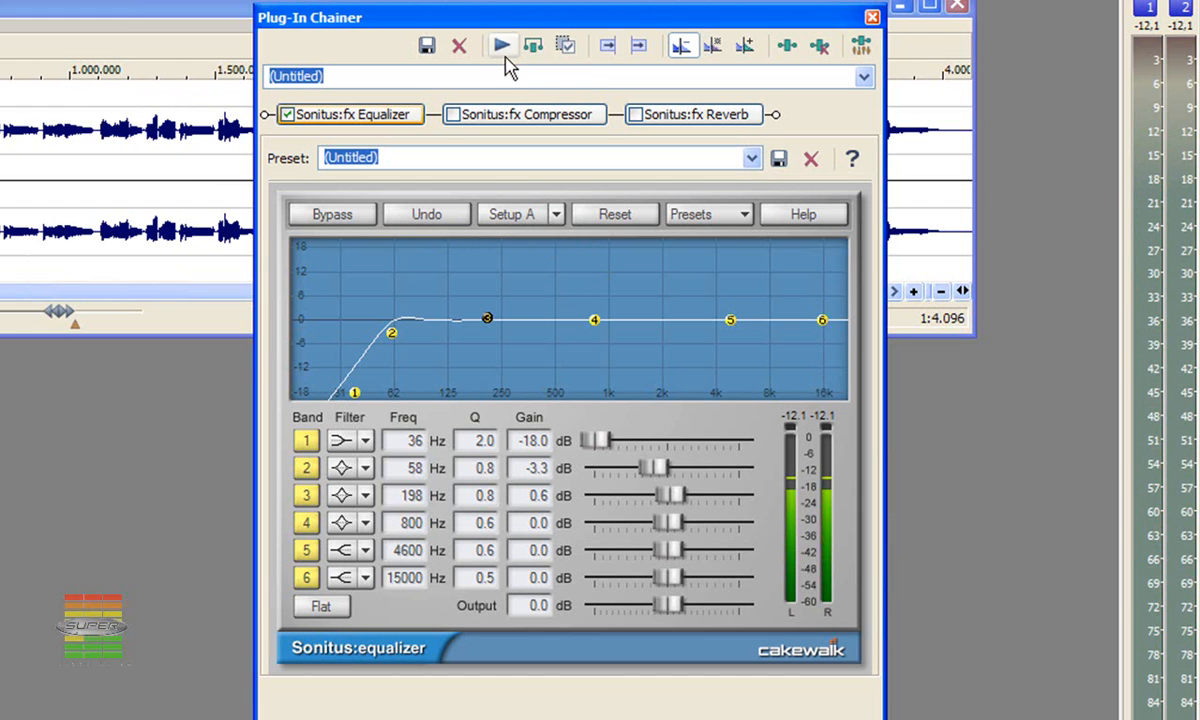
# Raise equalizer band 6 to about 10.8 dB at 15275 Hz and cut band 4 to about -2.7 dB at 818 Hz with Q 3.4
pyautogui.moveTo(821, 320); pyautogui.dragTo(824, 285)
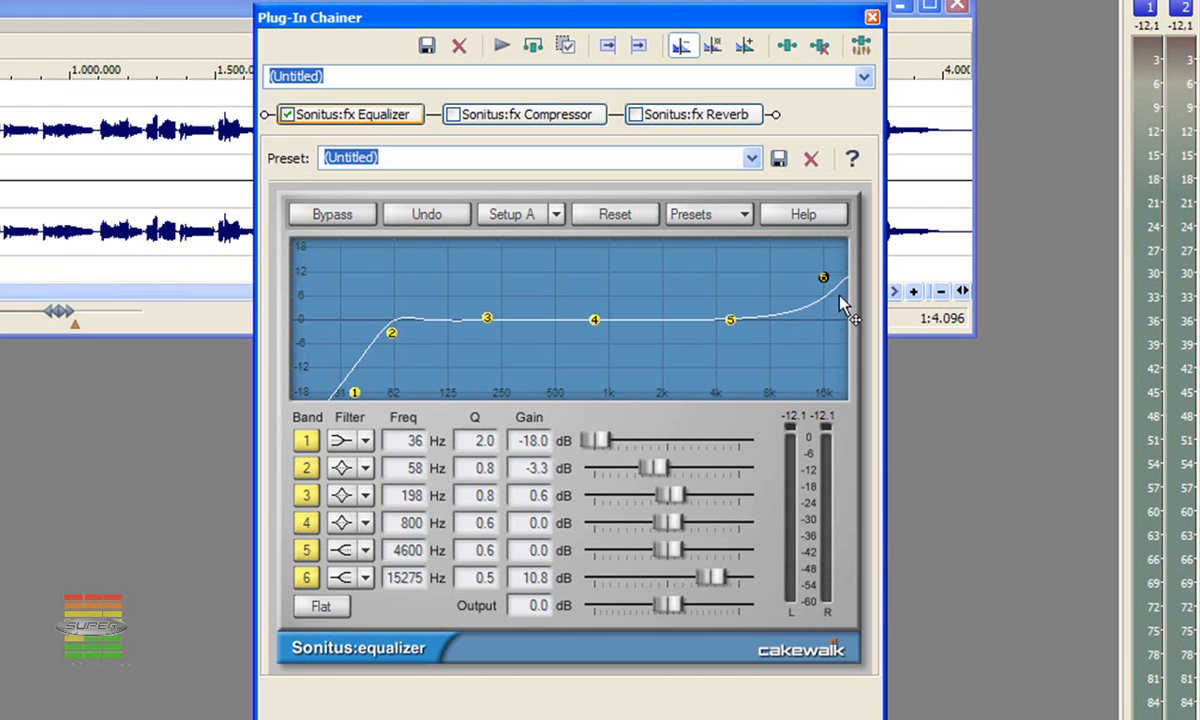
pyautogui.click(503, 46)
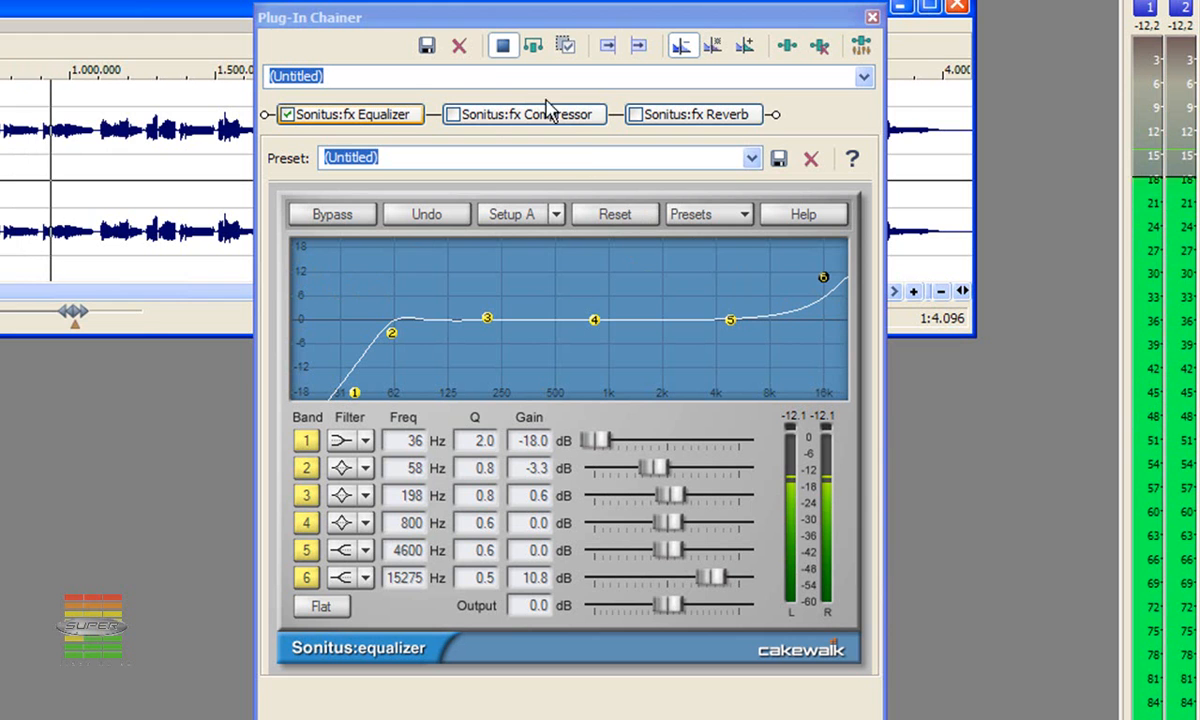
pyautogui.moveTo(595, 320); pyautogui.dragTo(589, 327)
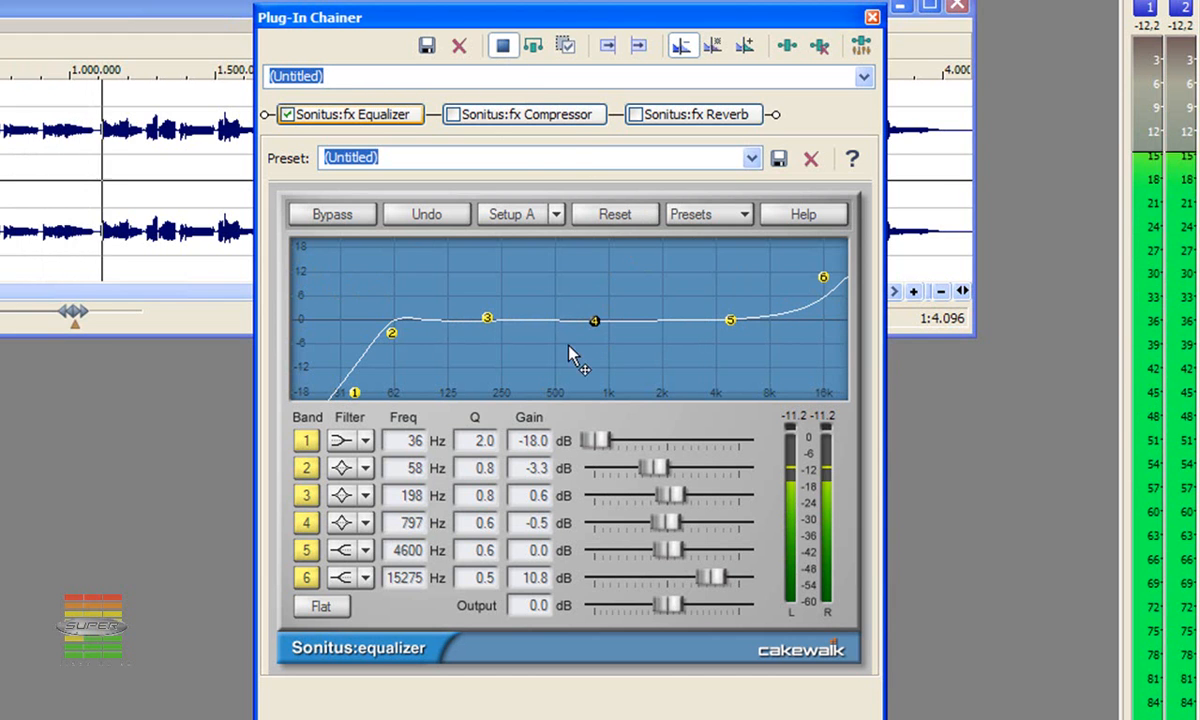
pyautogui.moveTo(420, 525); pyautogui.dragTo(452, 508)
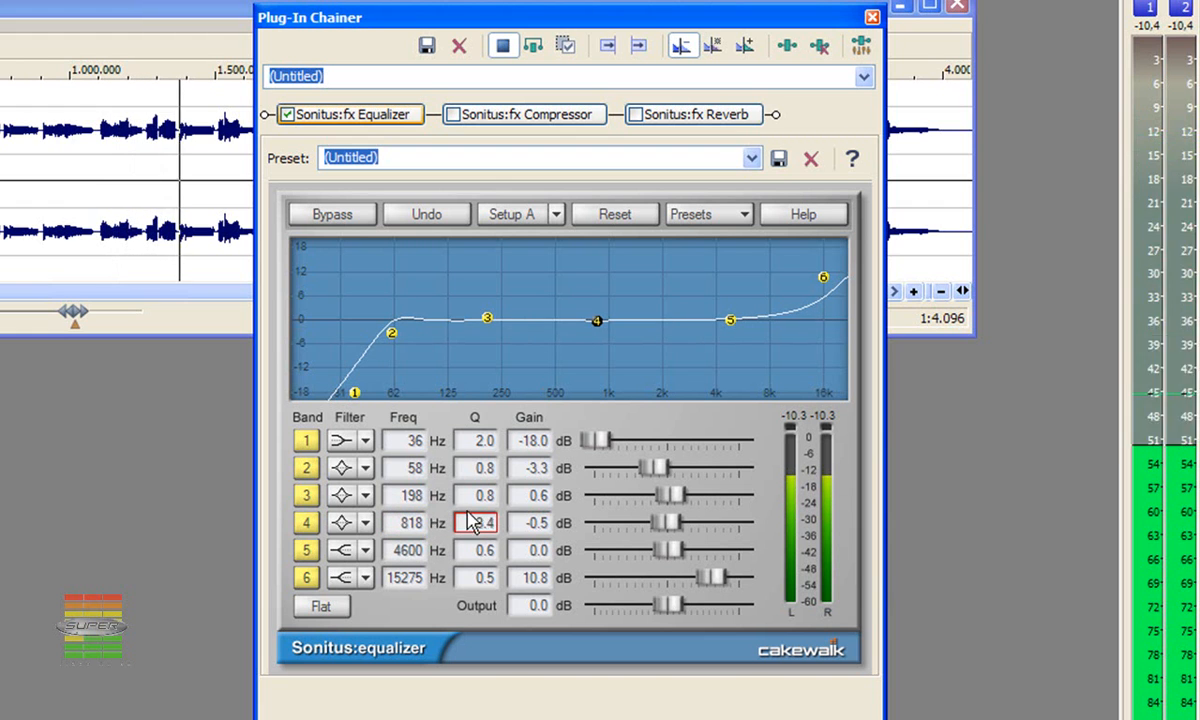
pyautogui.moveTo(534, 520); pyautogui.dragTo(502, 525)
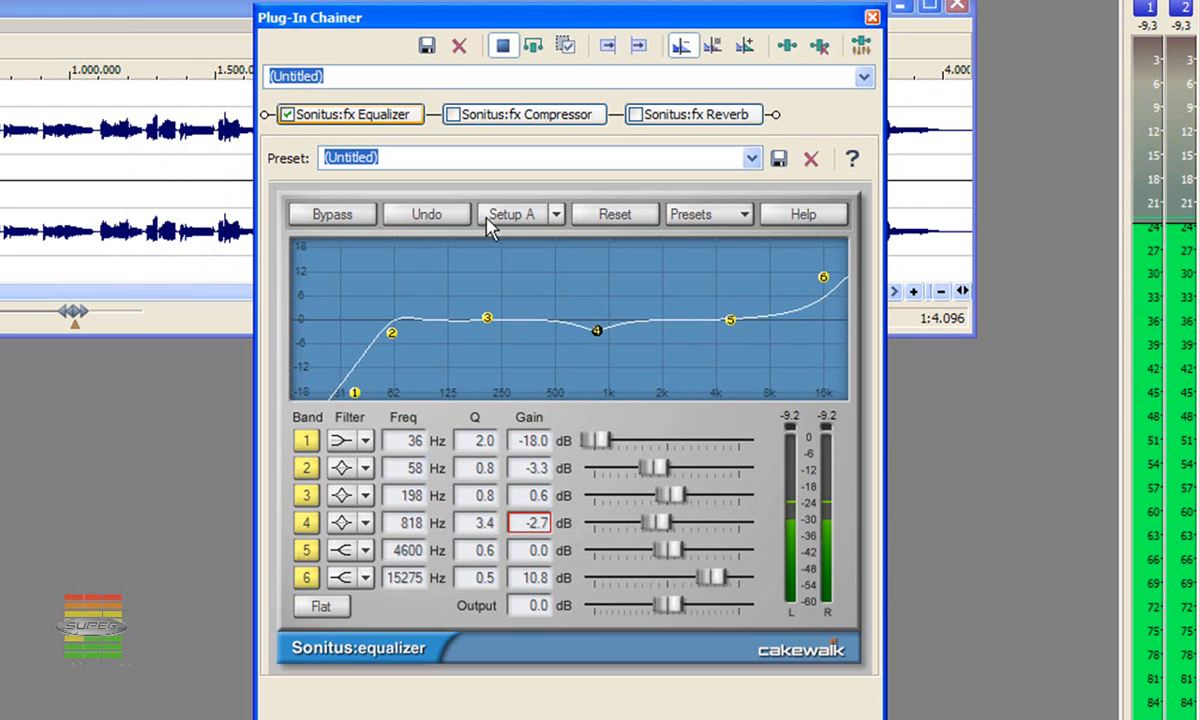
# Adjust the equalizer's output level to about 3.0 dB while previewing the vocal, and stop the preview
pyautogui.click(503, 46)
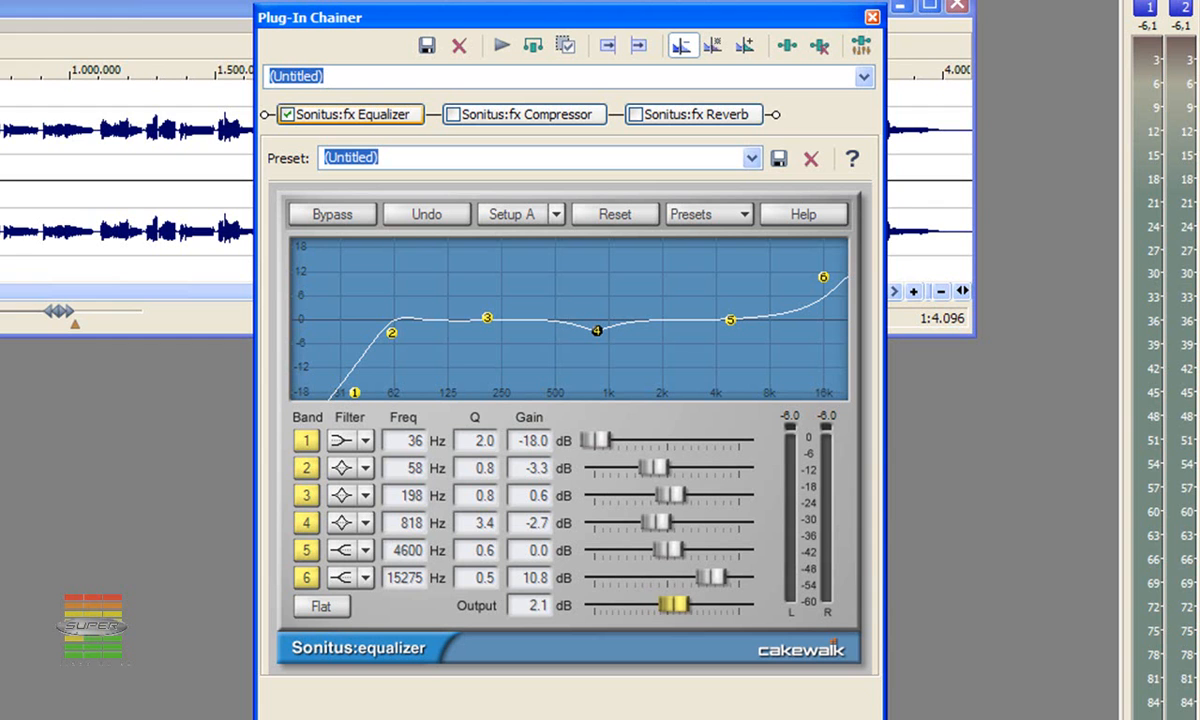
pyautogui.click(504, 47)
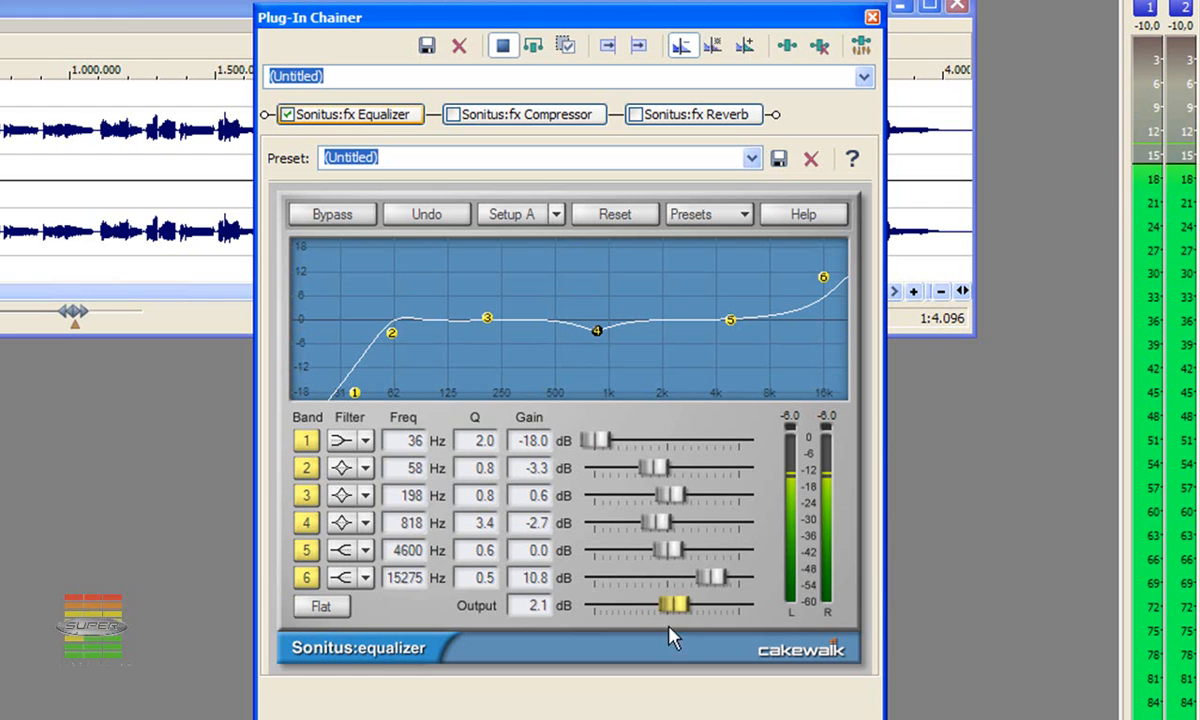
pyautogui.moveTo(674, 605); pyautogui.dragTo(700, 605)
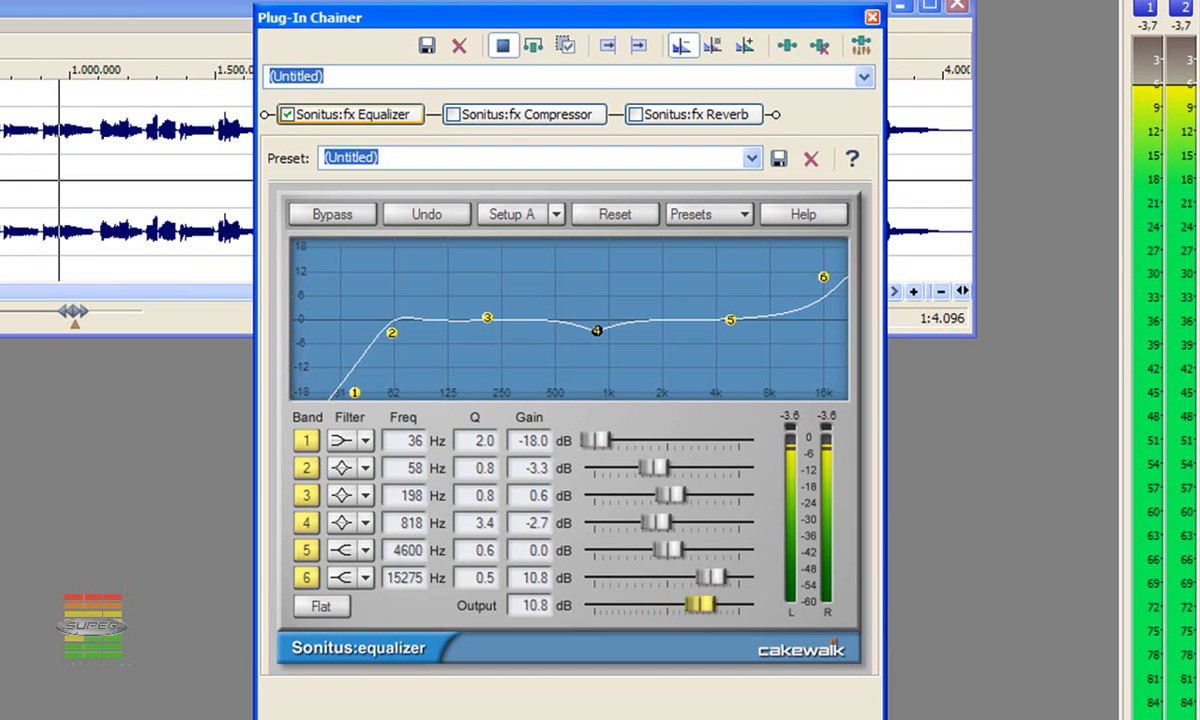
pyautogui.moveTo(700, 605); pyautogui.dragTo(699, 605)
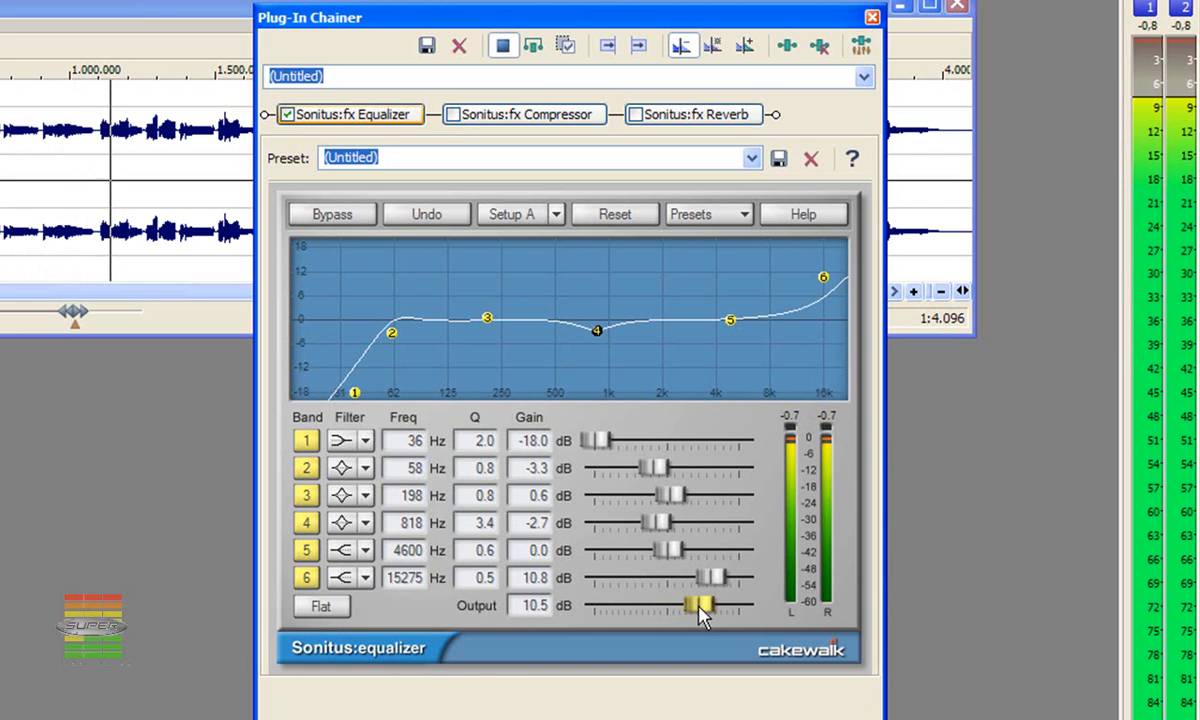
pyautogui.moveTo(700, 605); pyautogui.dragTo(681, 605)
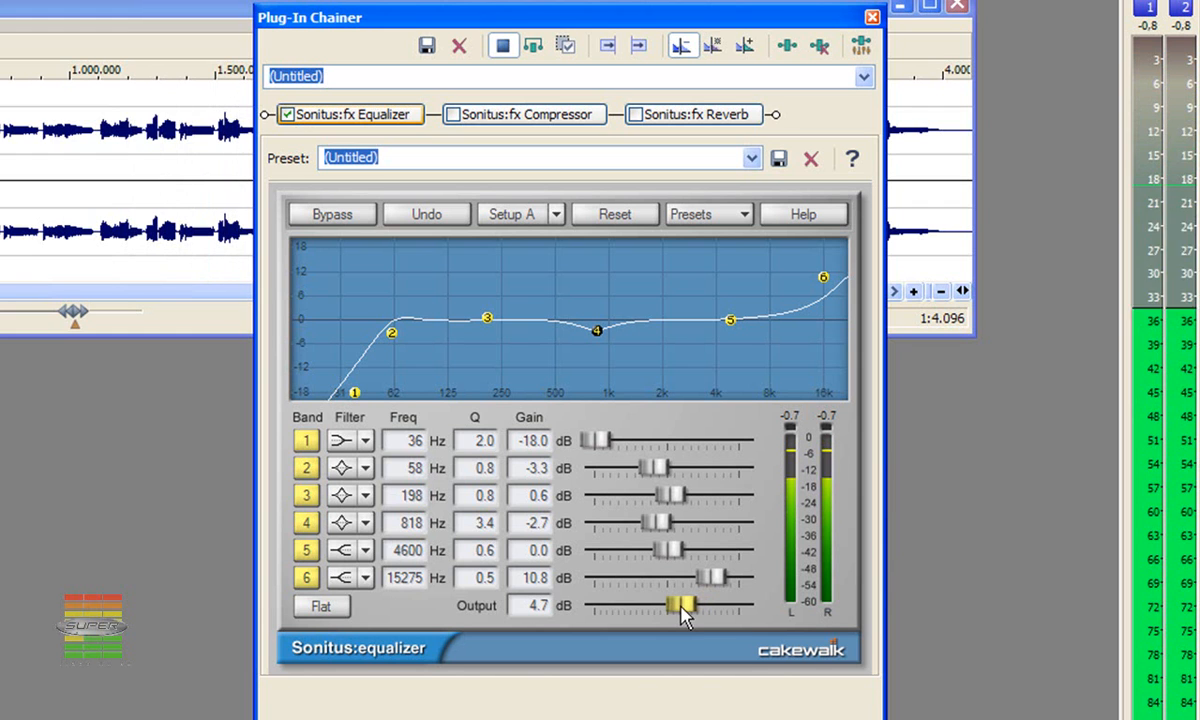
pyautogui.moveTo(681, 605); pyautogui.dragTo(676, 605)
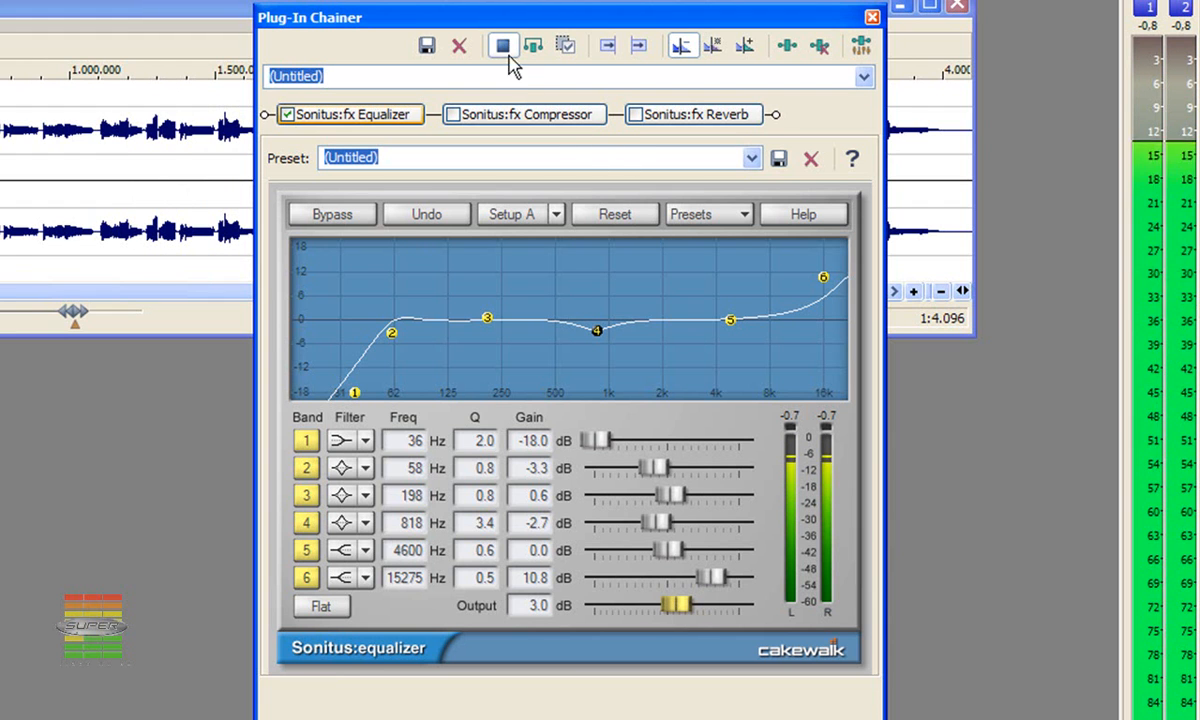
pyautogui.click(498, 49)
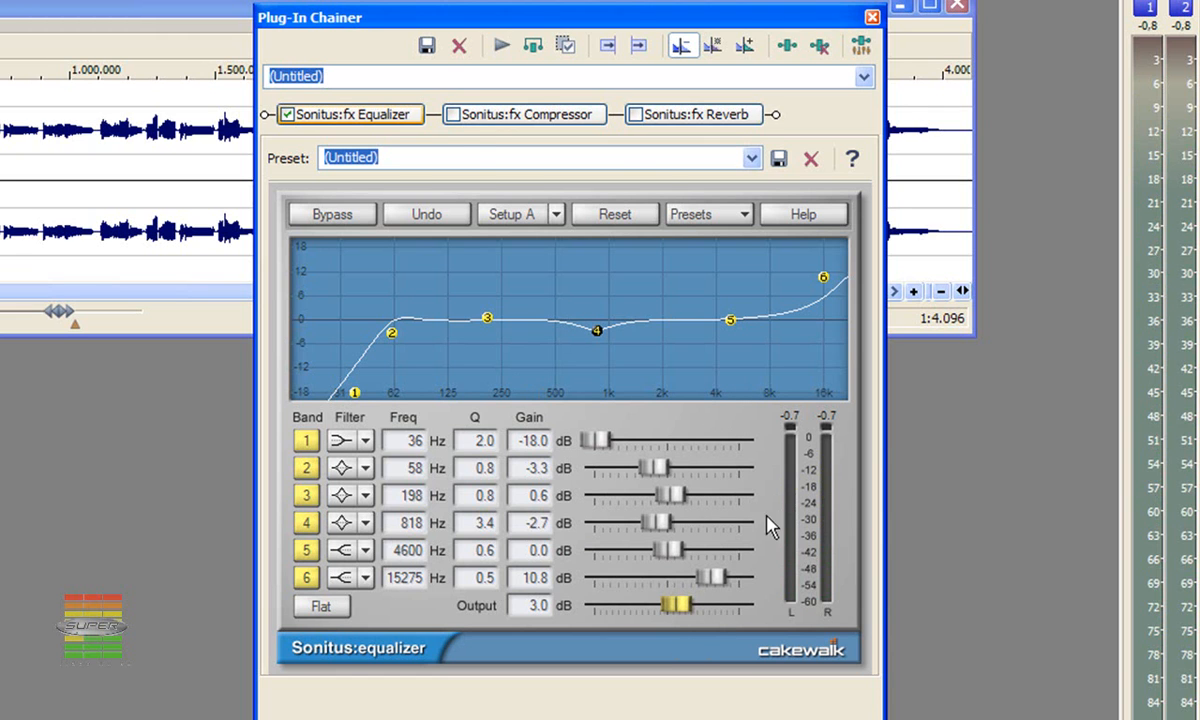
# Show the compressor, enable it in the chain, and briefly preview the vocal through it
pyautogui.click(495, 118)
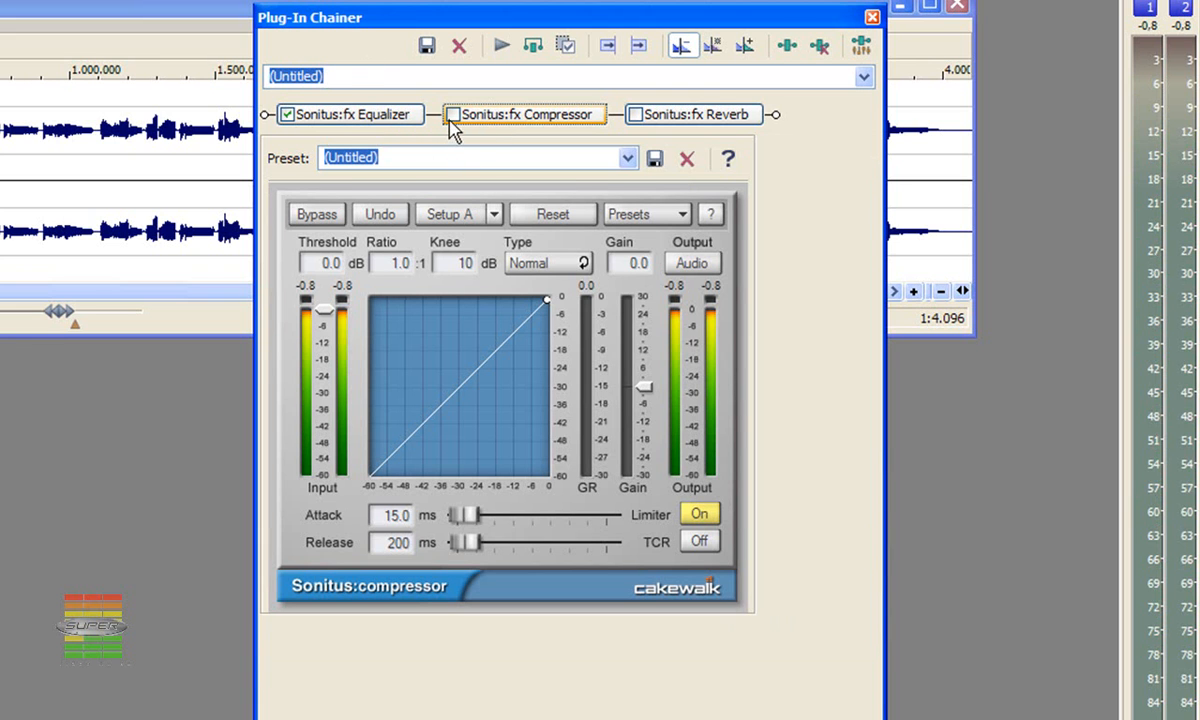
pyautogui.click(497, 55)
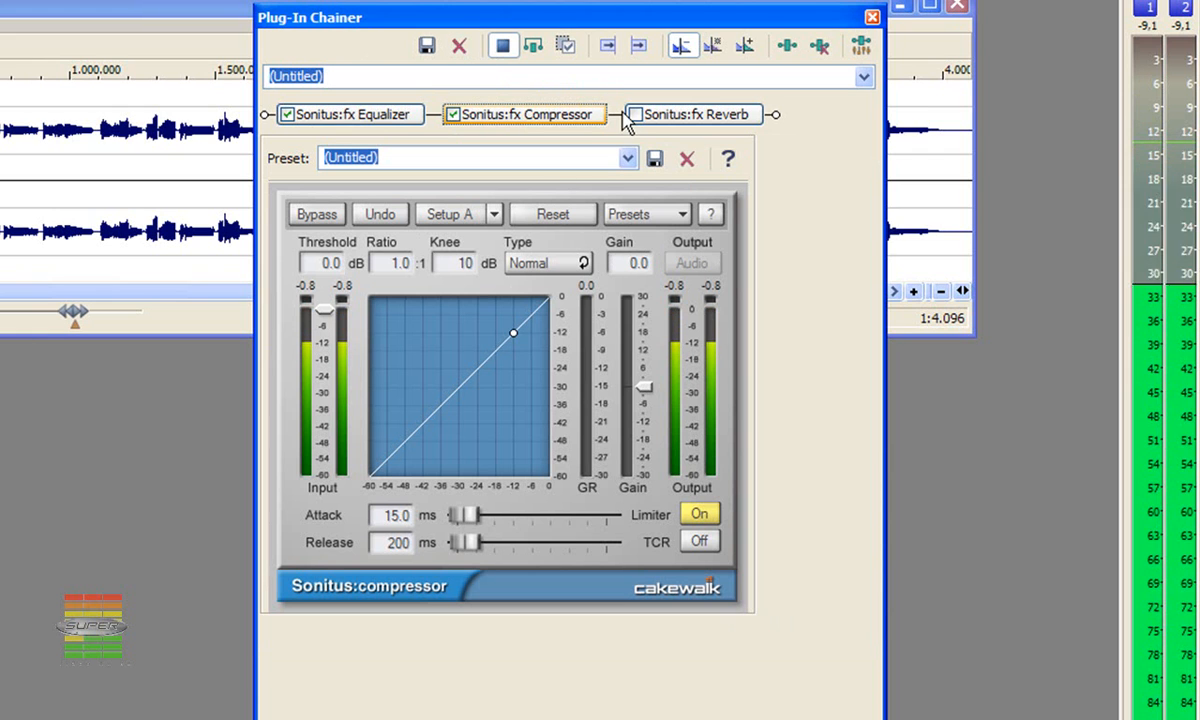
pyautogui.click(503, 45)
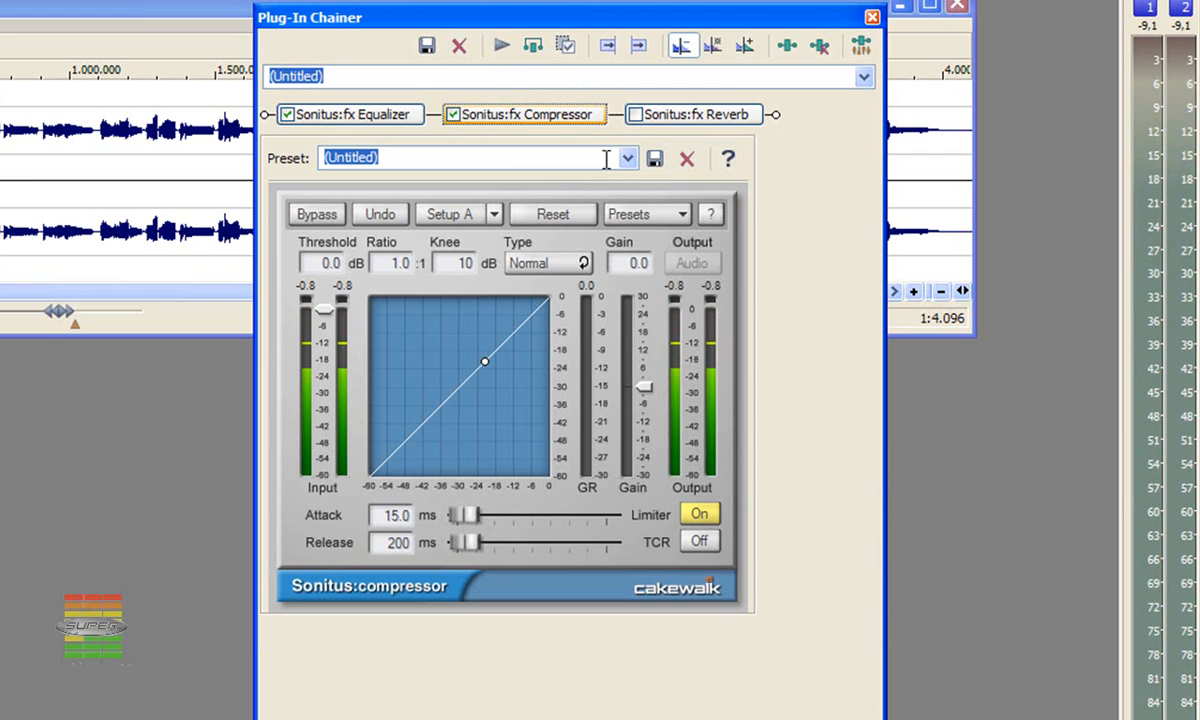
# Load the Vocals Soft music preset in the compressor and preview the vocal
pyautogui.click(681, 215)
pyautogui.moveTo(685, 323)
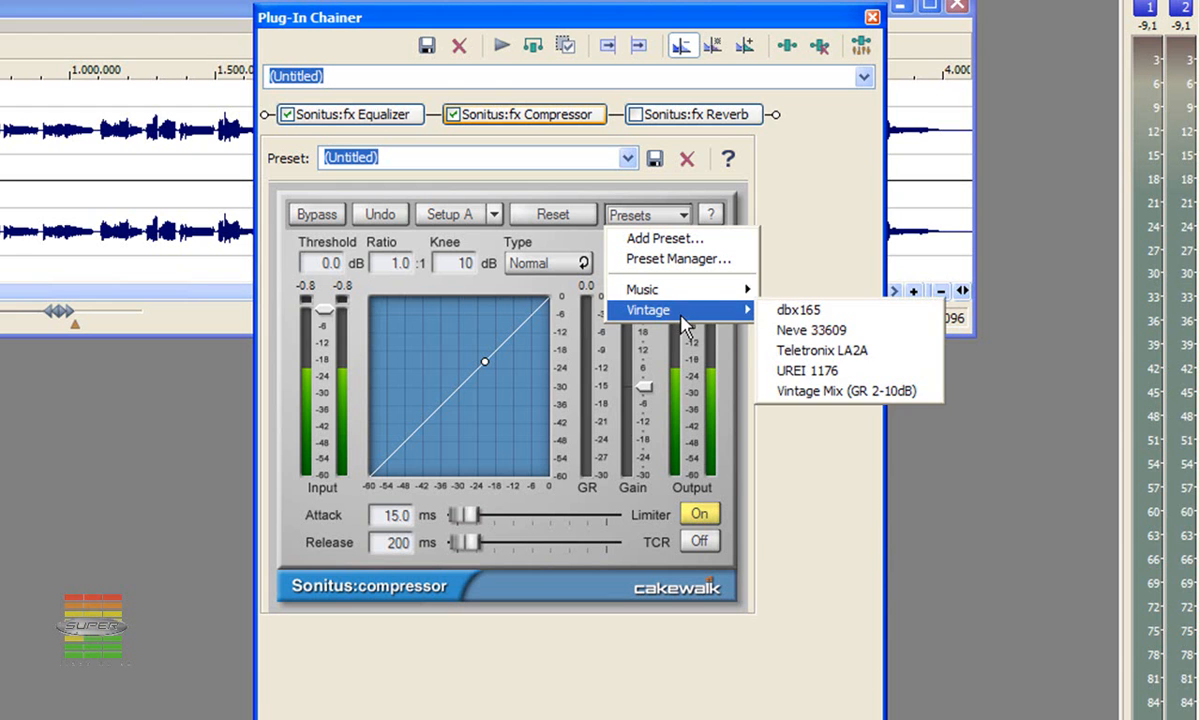
pyautogui.moveTo(681, 291)
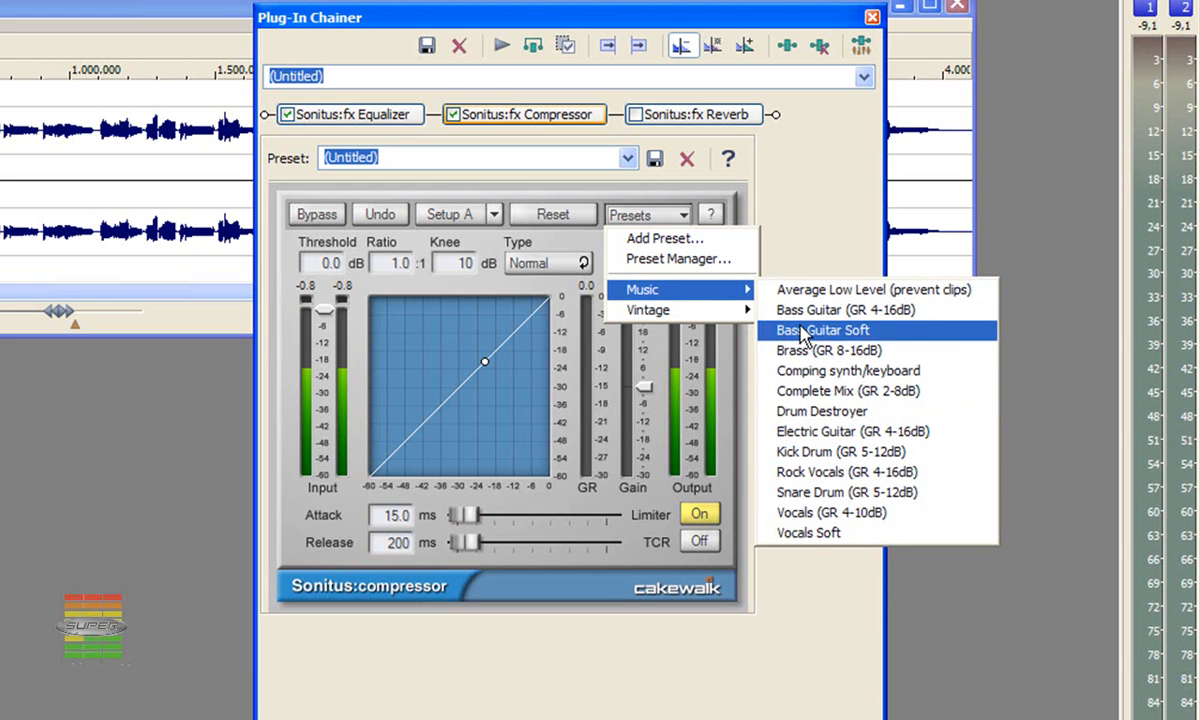
pyautogui.click(768, 532)
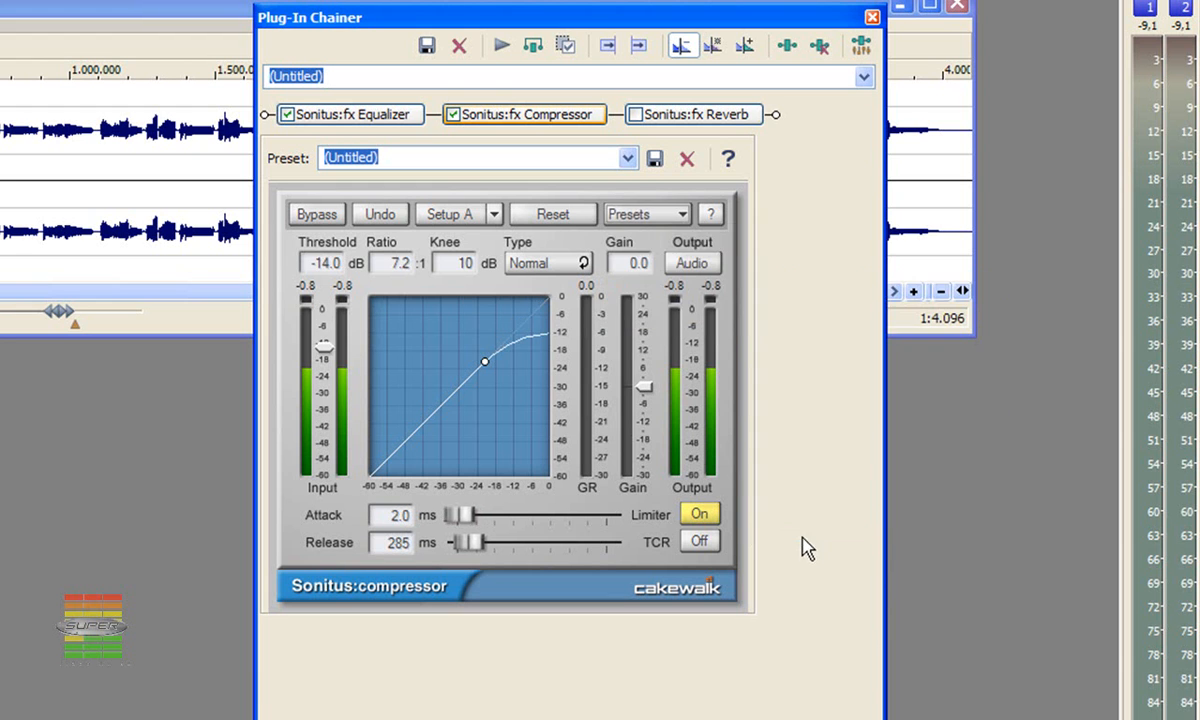
pyautogui.click(501, 47)
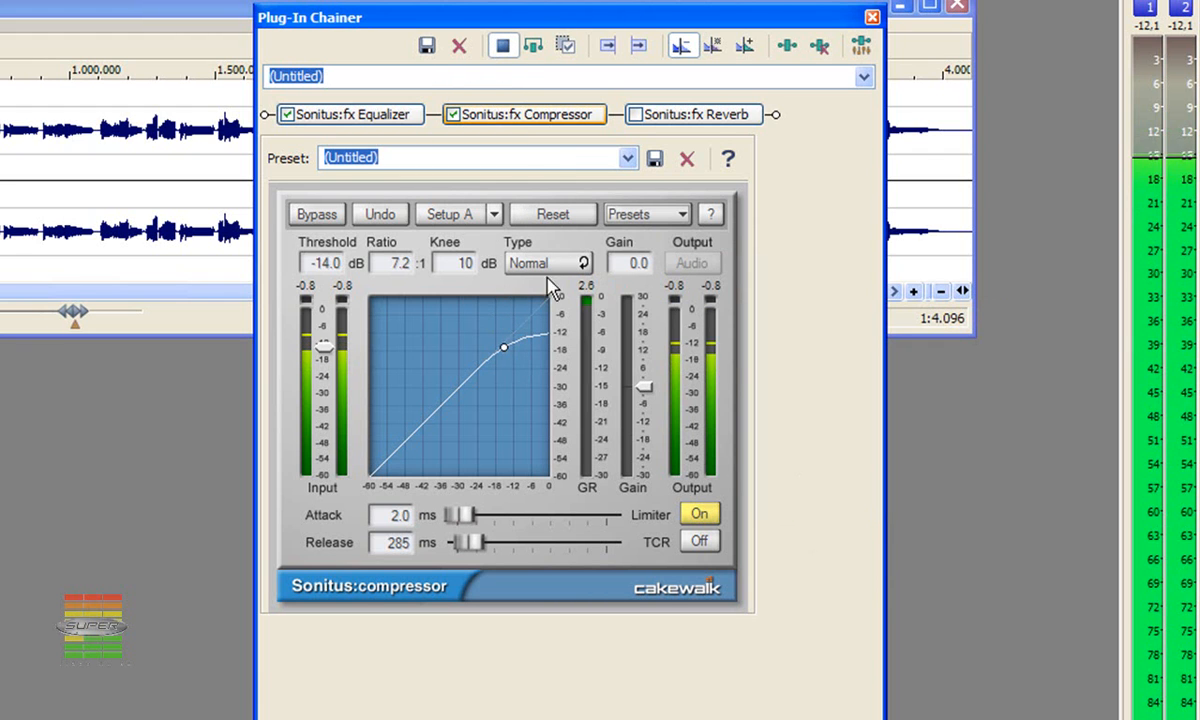
pyautogui.click(503, 46)
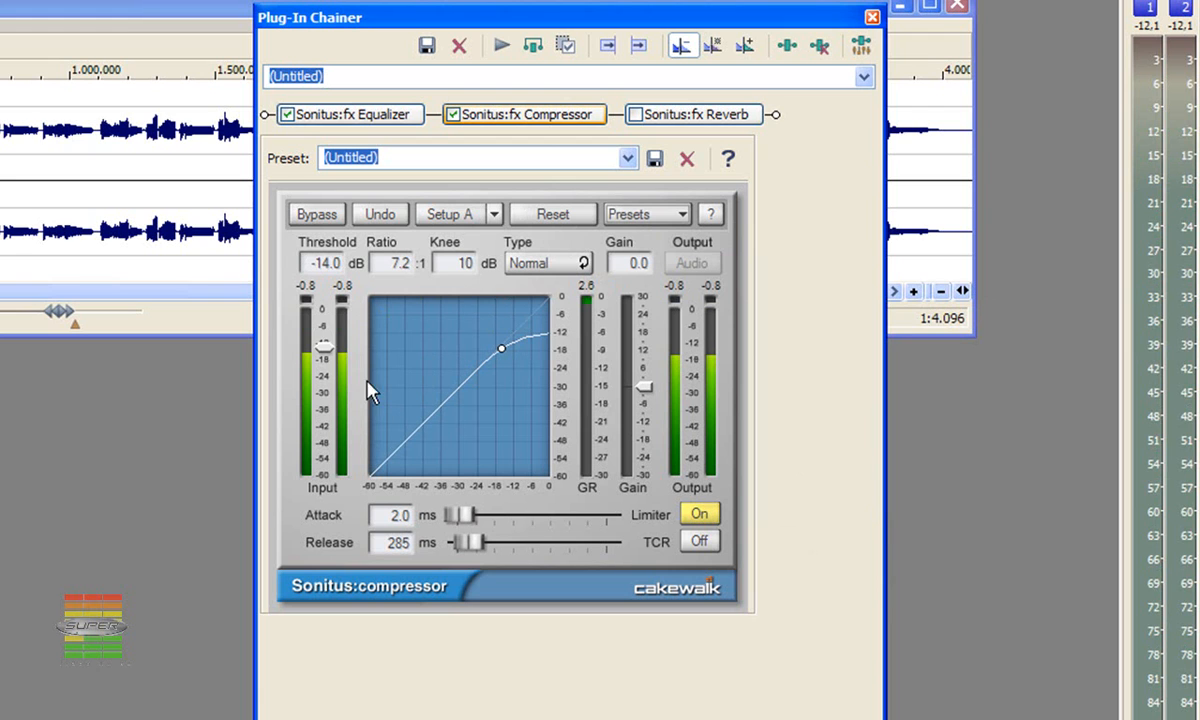
# Set the compressor's threshold to about -13.0 dB and its gain to about 7.0 dB while previewing the vocal
pyautogui.moveTo(327, 352); pyautogui.dragTo(325, 346)
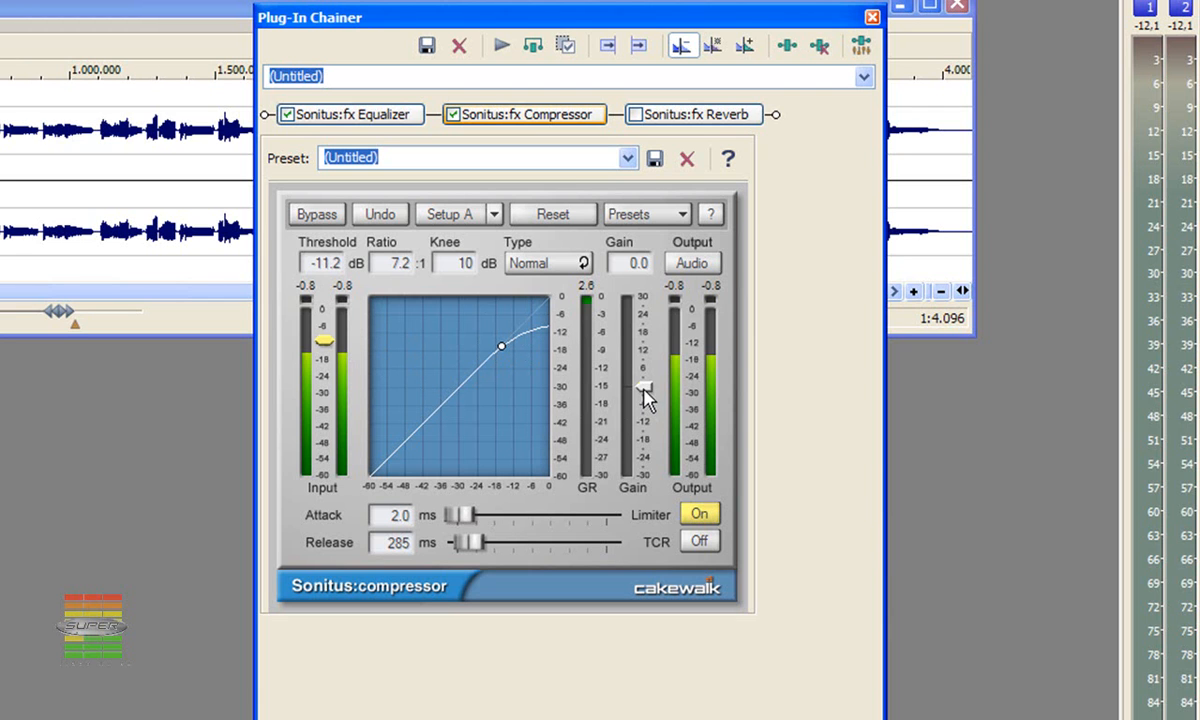
pyautogui.moveTo(644, 381); pyautogui.dragTo(644, 373)
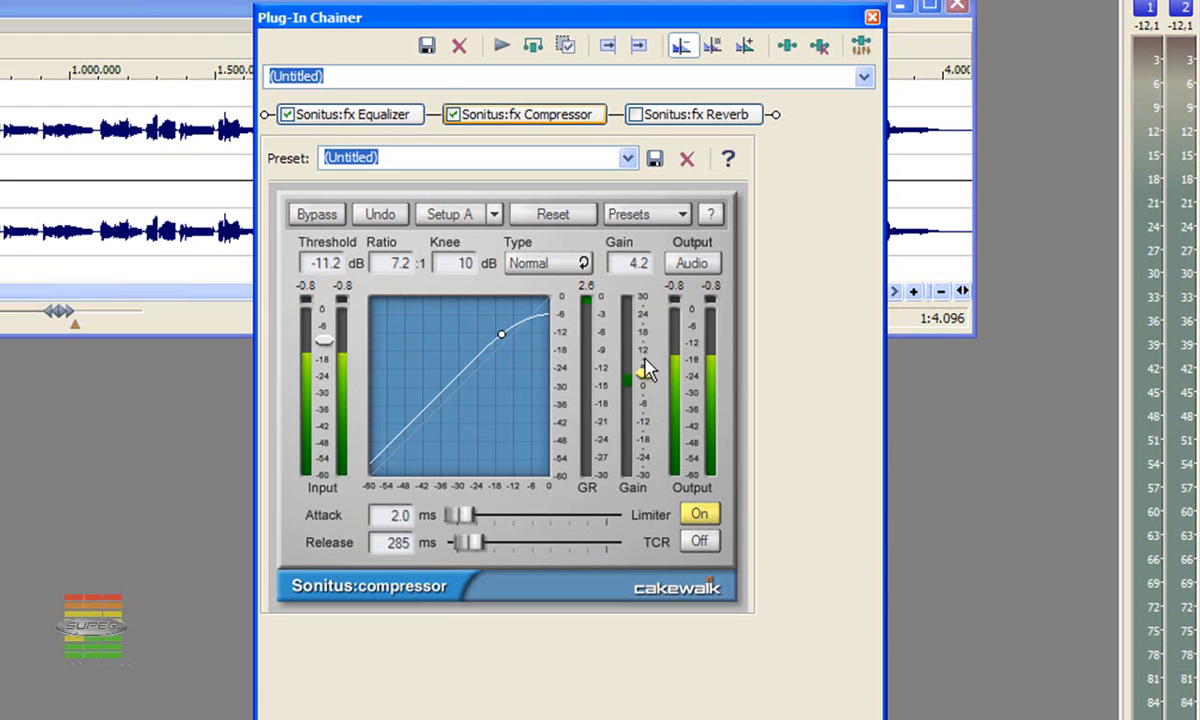
pyautogui.click(502, 55)
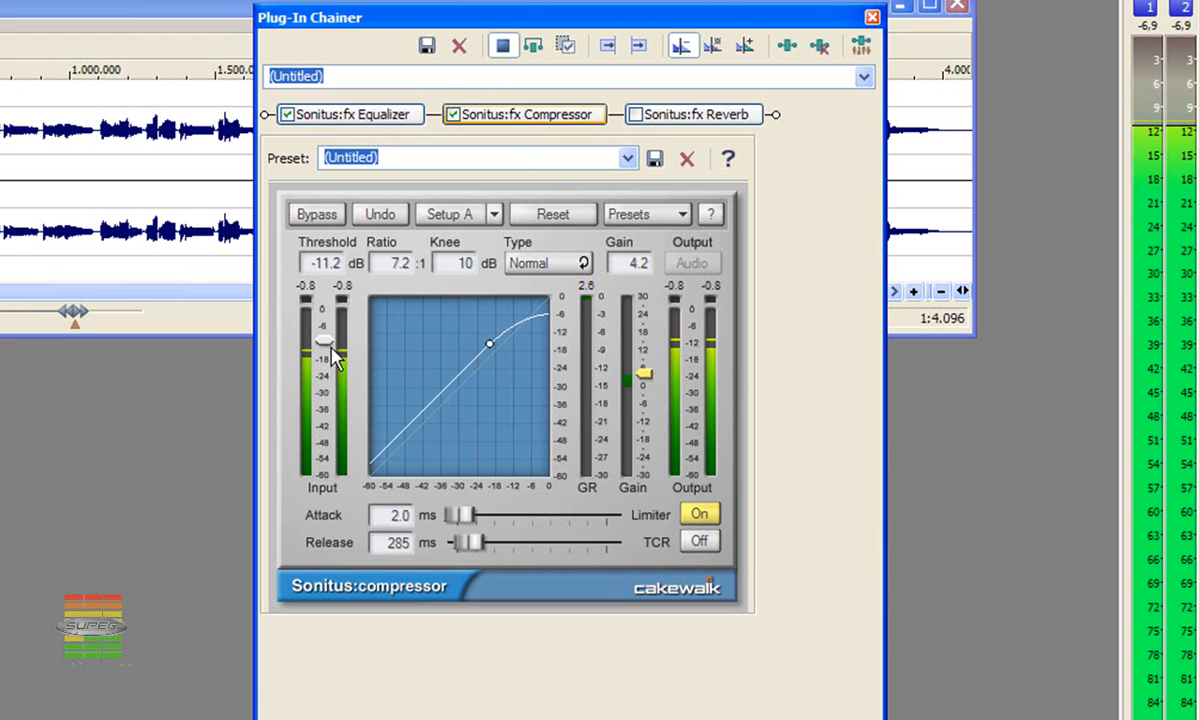
pyautogui.moveTo(324, 340); pyautogui.dragTo(324, 343)
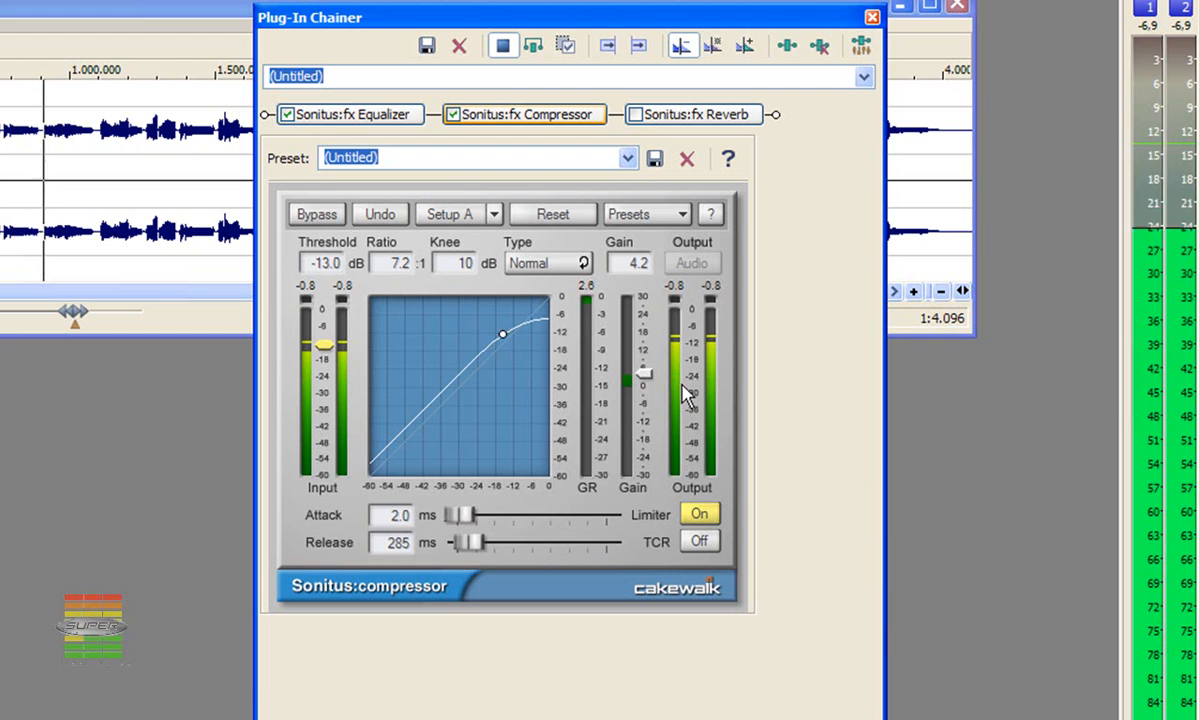
pyautogui.moveTo(644, 374); pyautogui.dragTo(644, 366)
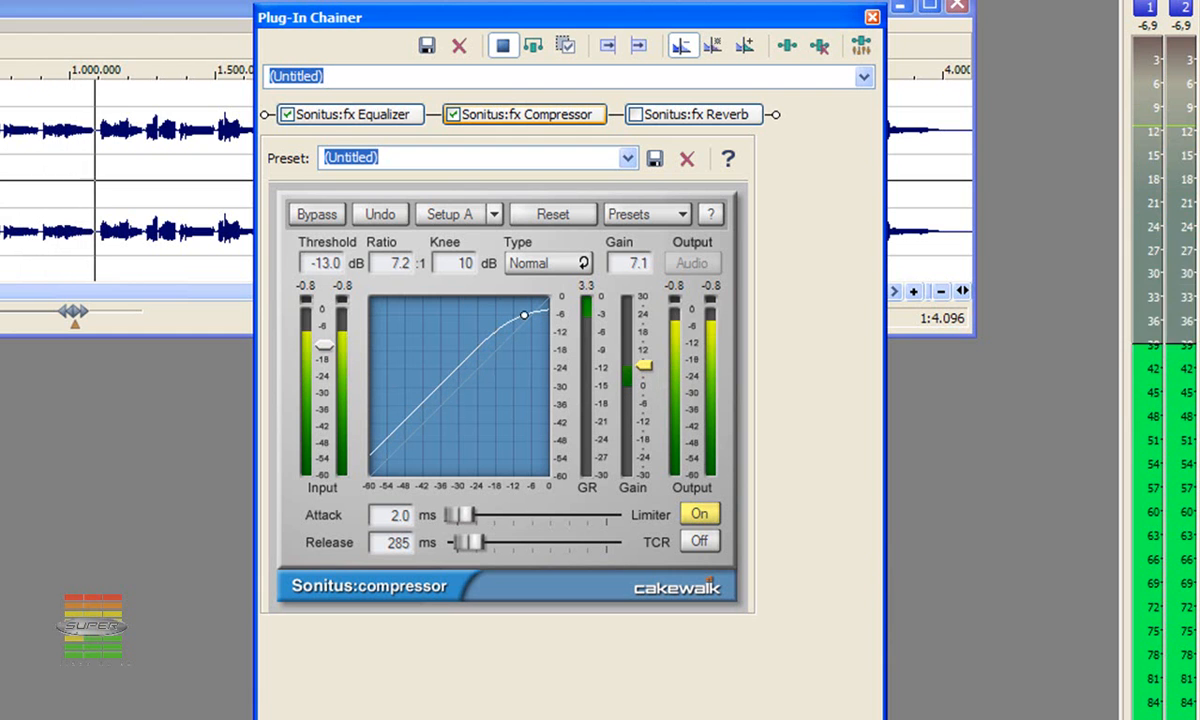
pyautogui.moveTo(644, 366); pyautogui.dragTo(644, 367)
# Uncover the waveform, preview from the loud passage between 1.500.000 and 2.000.000, stop, and move the Plug-In Chainer back over the waveform
pyautogui.moveTo(603, 22); pyautogui.dragTo(878, 166)
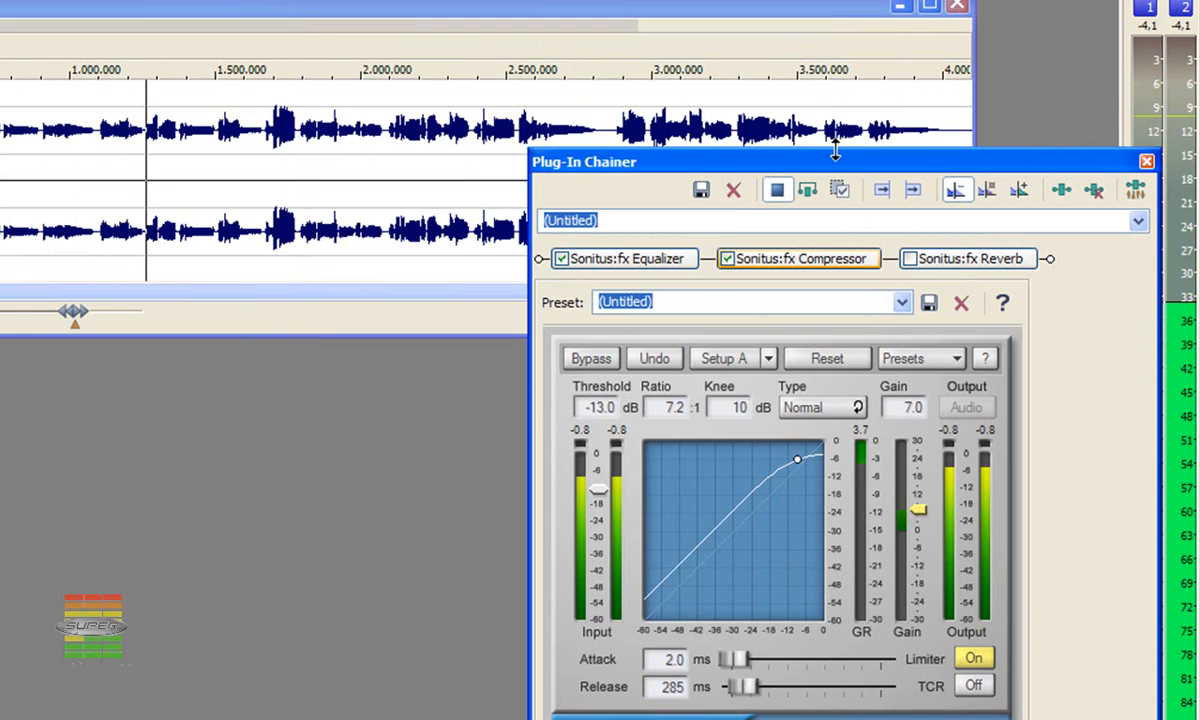
pyautogui.click(268, 52)
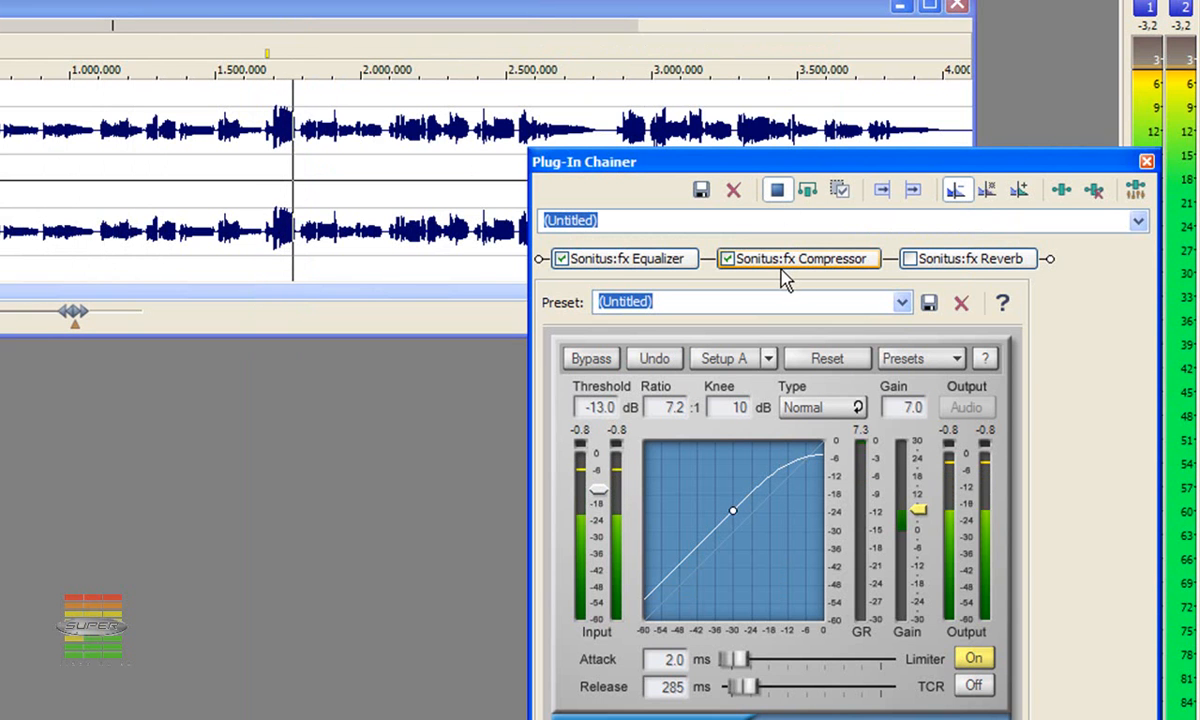
pyautogui.moveTo(855, 170); pyautogui.dragTo(778, 150)
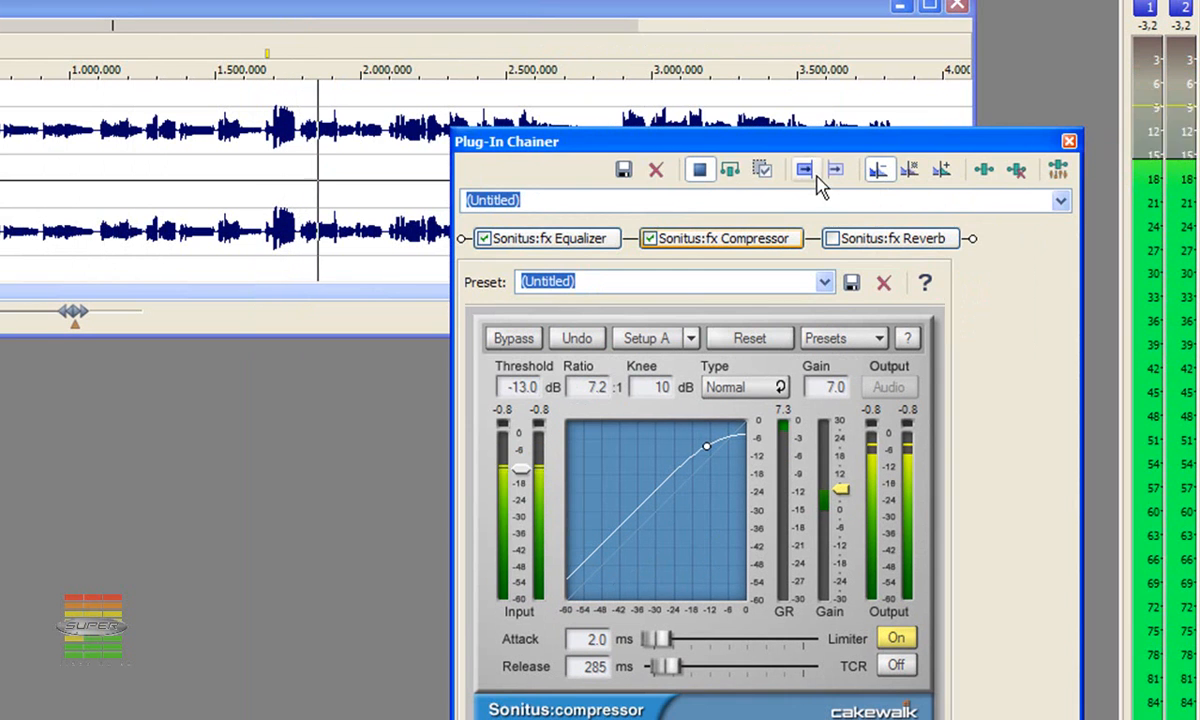
pyautogui.click(699, 171)
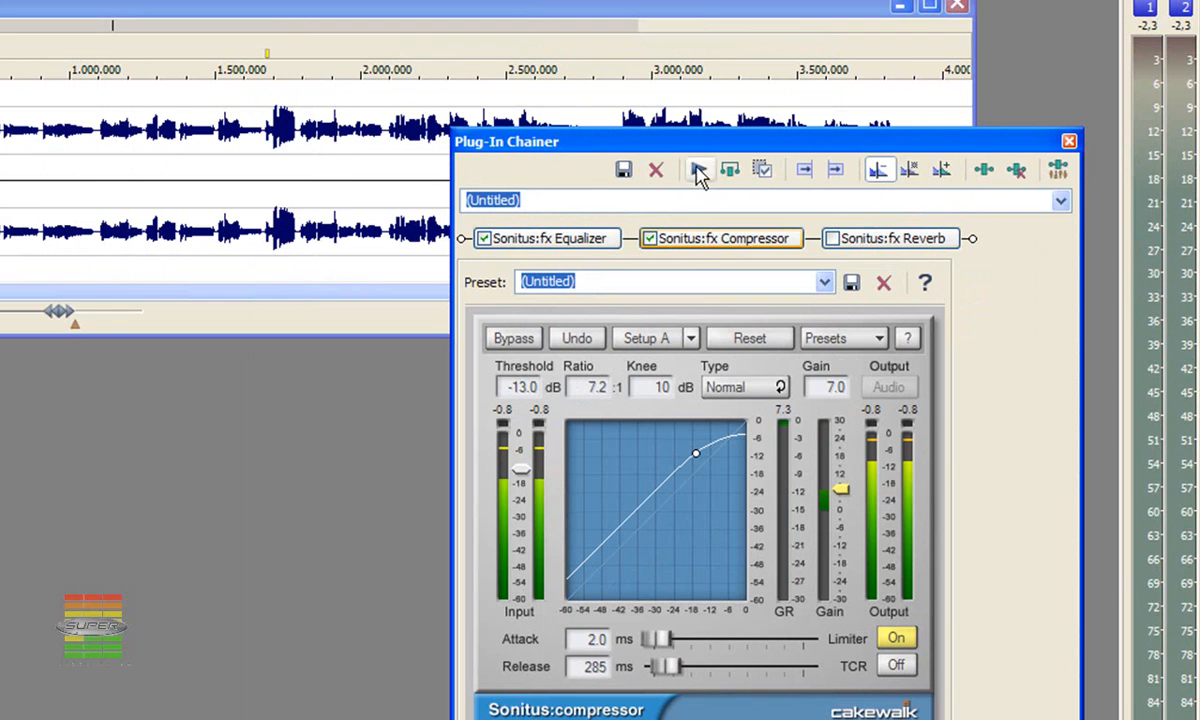
pyautogui.moveTo(689, 147); pyautogui.dragTo(536, 42)
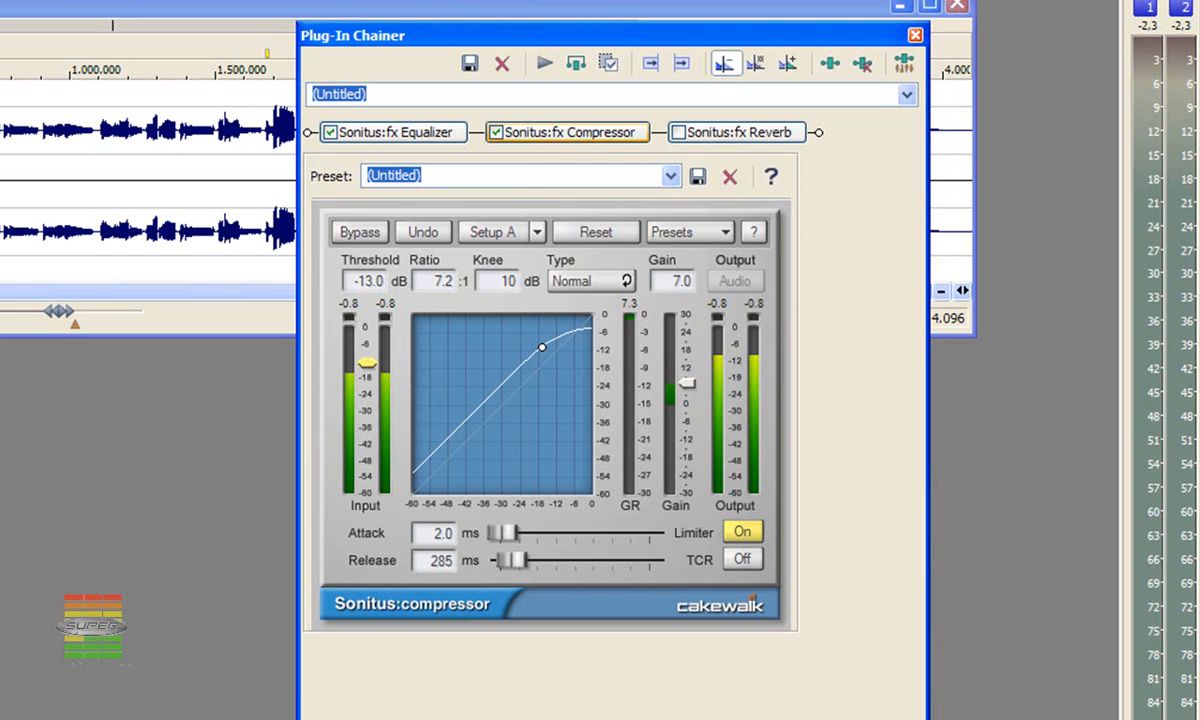
# Preview the loud passage and set the compressor's threshold to about -18.6 dB and its gain to about 11.2 dB
pyautogui.moveTo(368, 362); pyautogui.dragTo(363, 370)
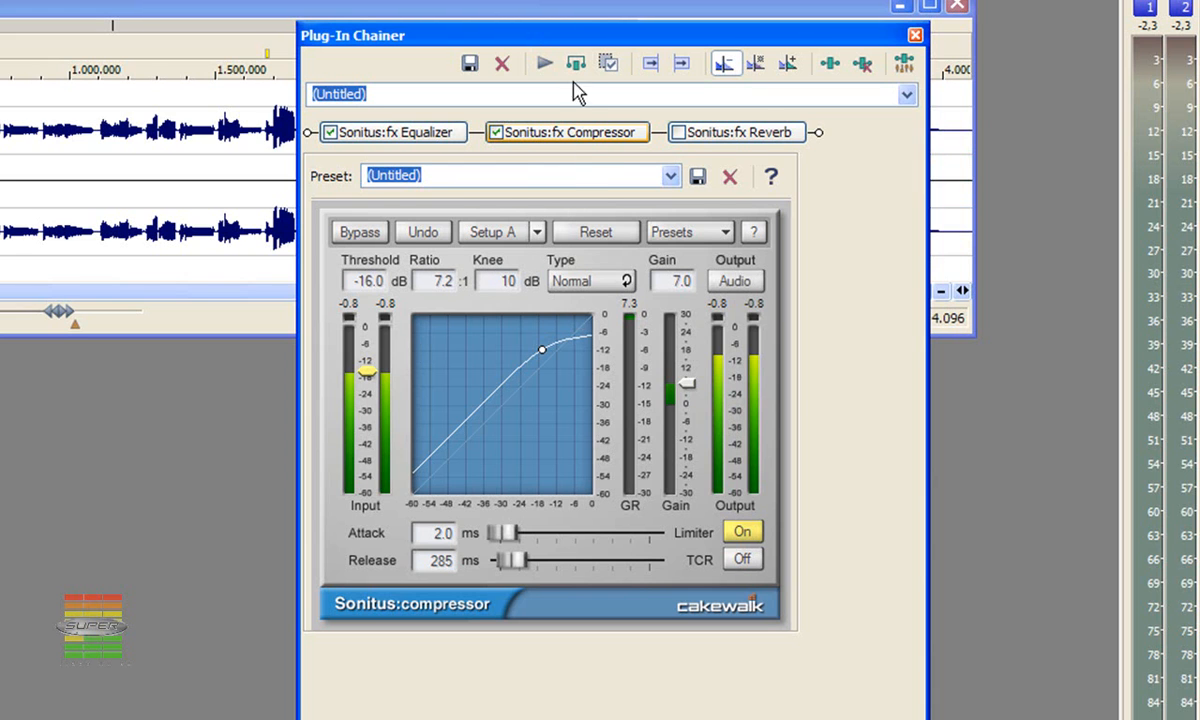
pyautogui.click(545, 64)
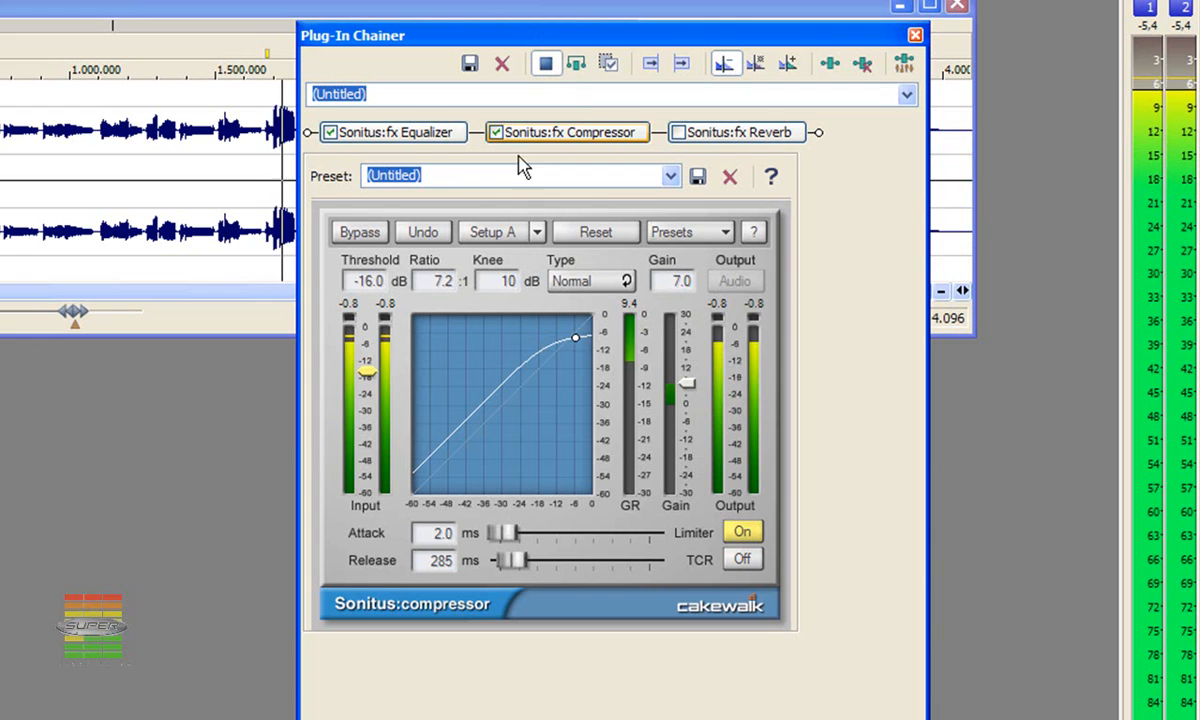
pyautogui.moveTo(368, 378); pyautogui.dragTo(368, 384)
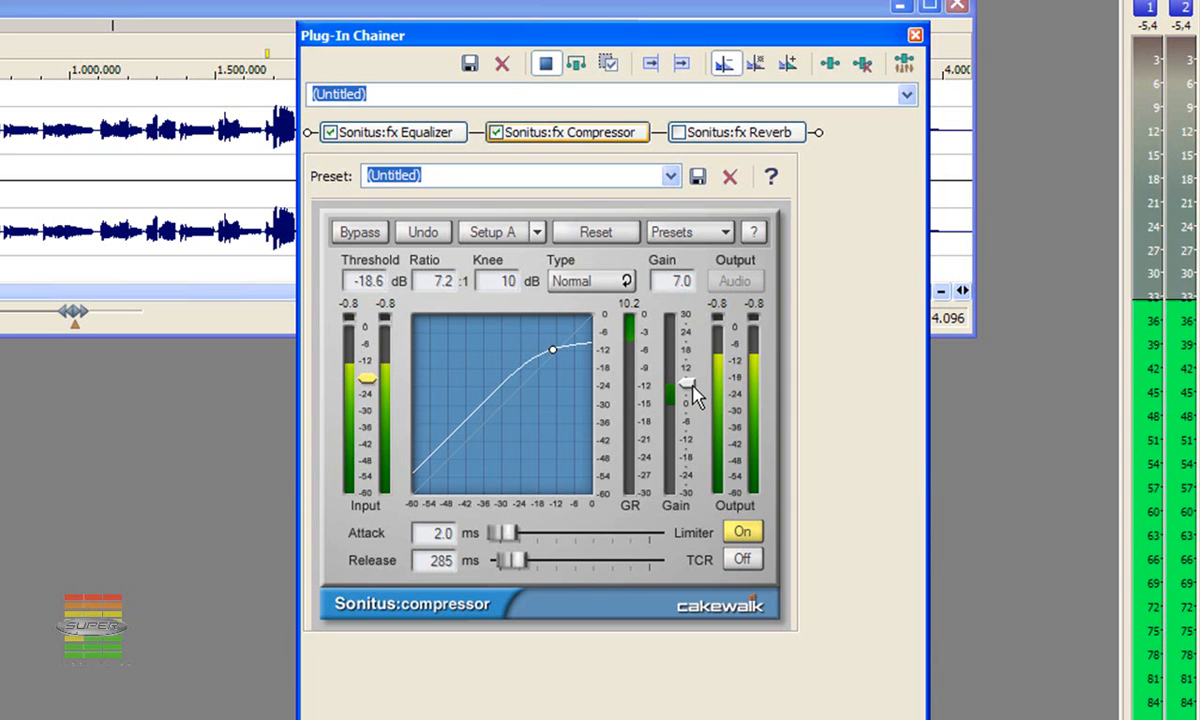
pyautogui.moveTo(686, 382); pyautogui.dragTo(686, 370)
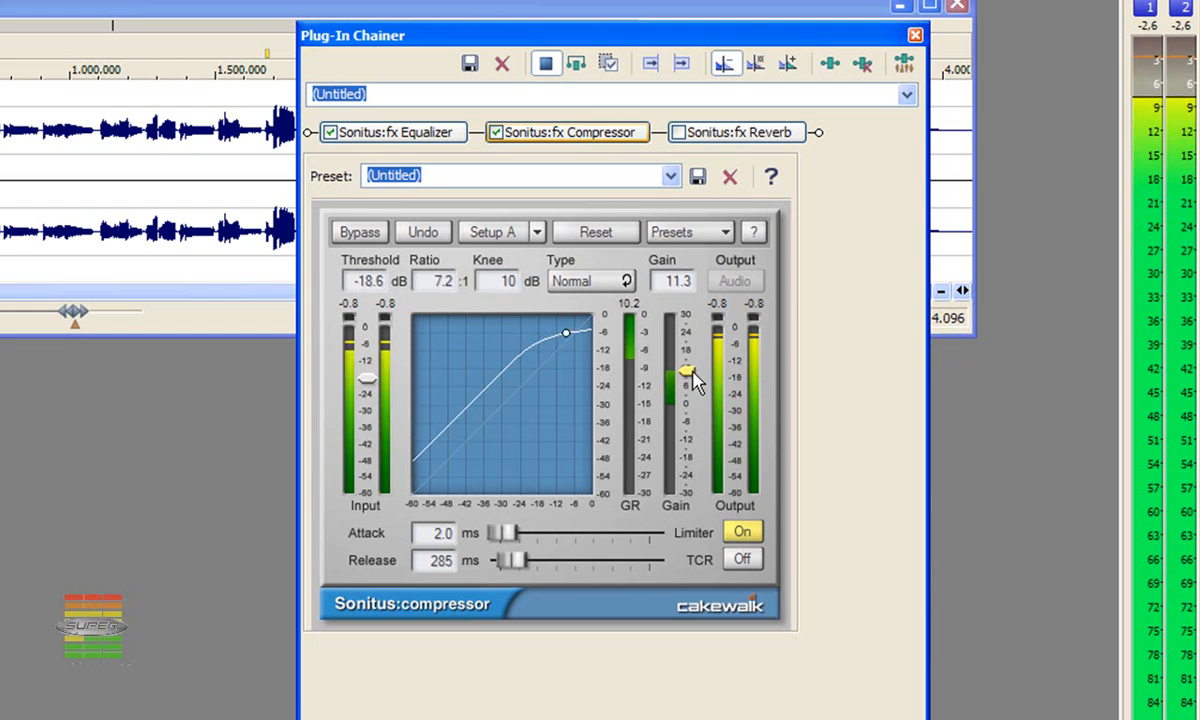
pyautogui.moveTo(692, 370); pyautogui.dragTo(692, 371)
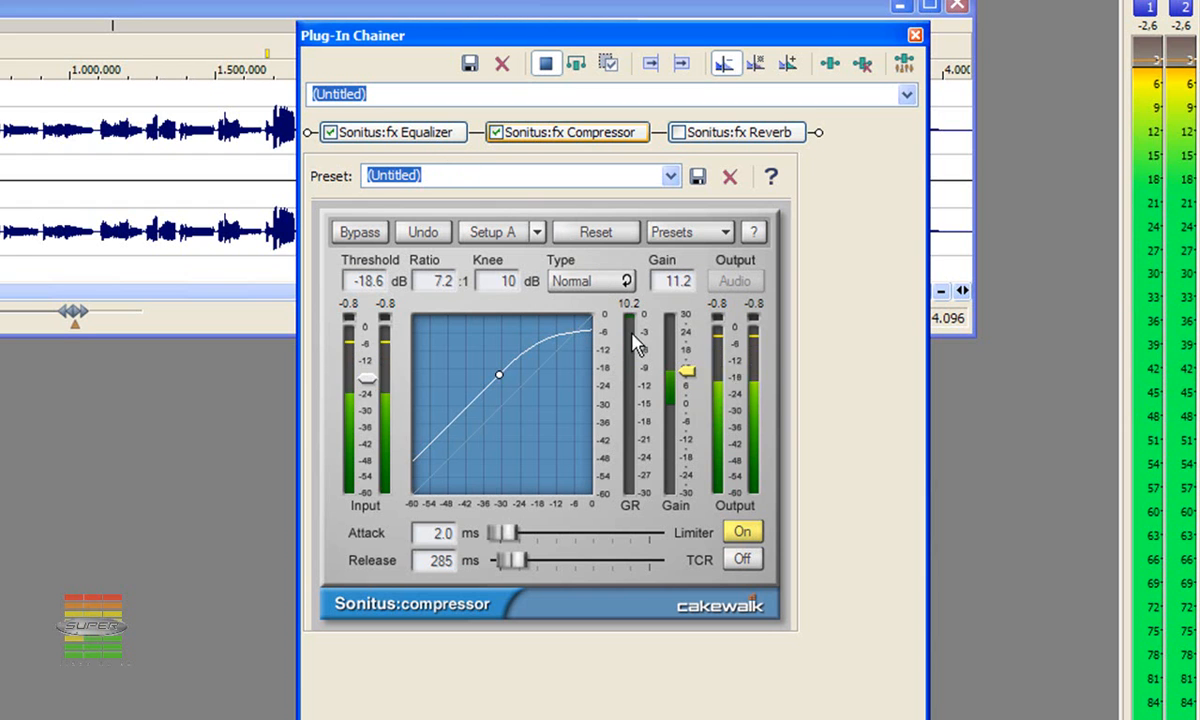
# Lower the compressor's gain to about 9.6 dB and preview the loud passage
pyautogui.moveTo(687, 372); pyautogui.dragTo(687, 376)
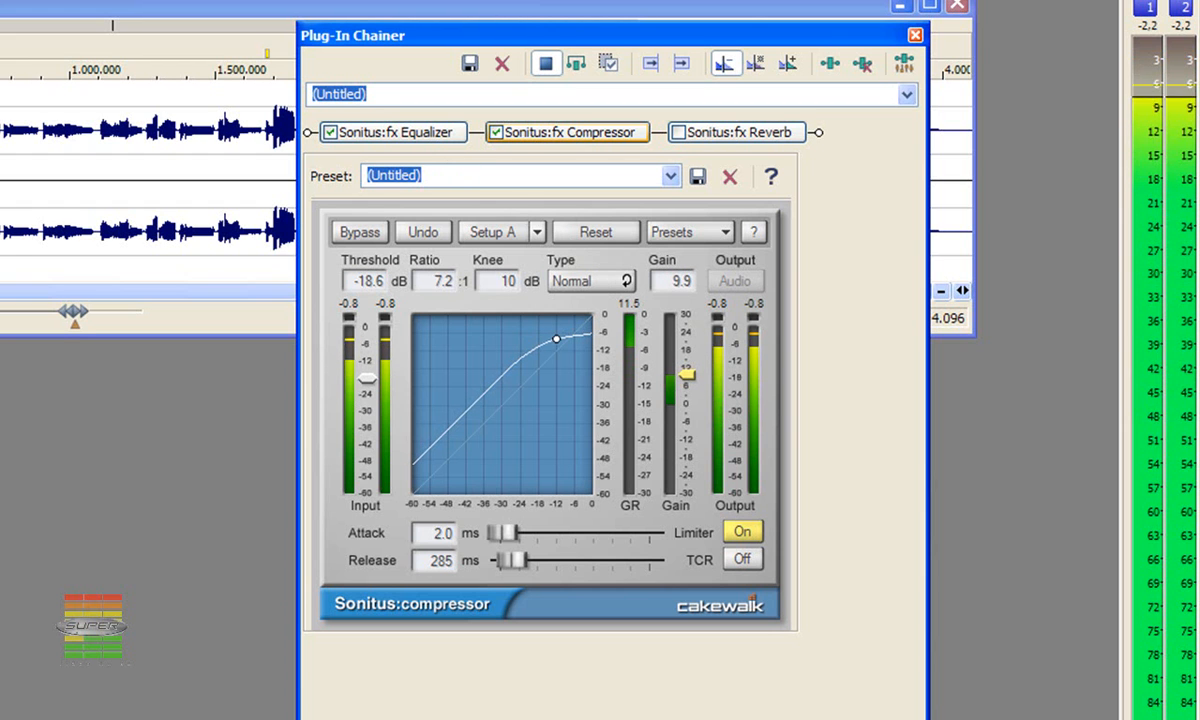
pyautogui.click(546, 64)
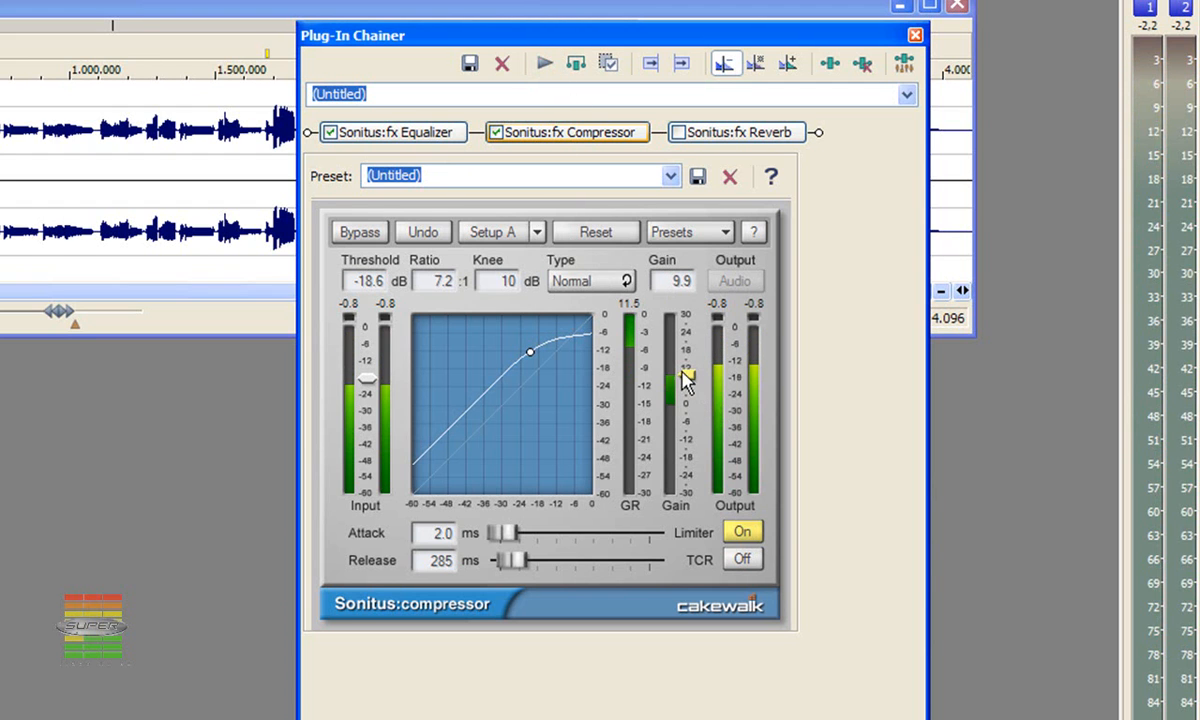
pyautogui.moveTo(687, 375); pyautogui.dragTo(687, 376)
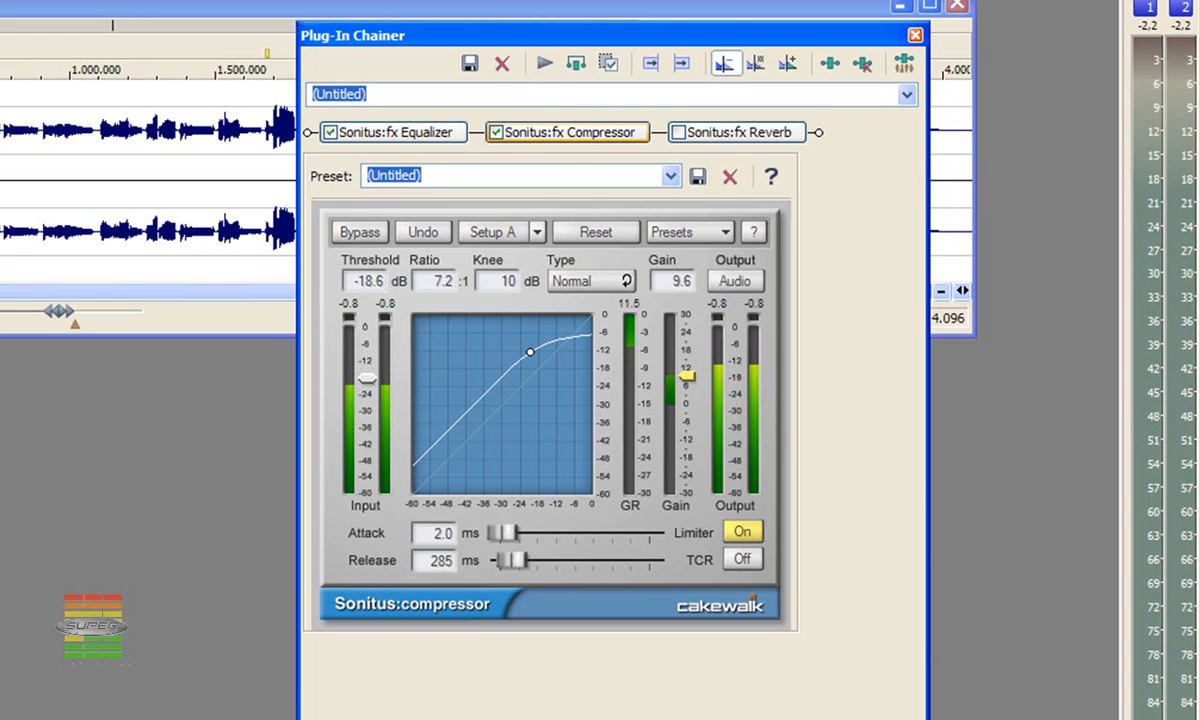
pyautogui.click(546, 64)
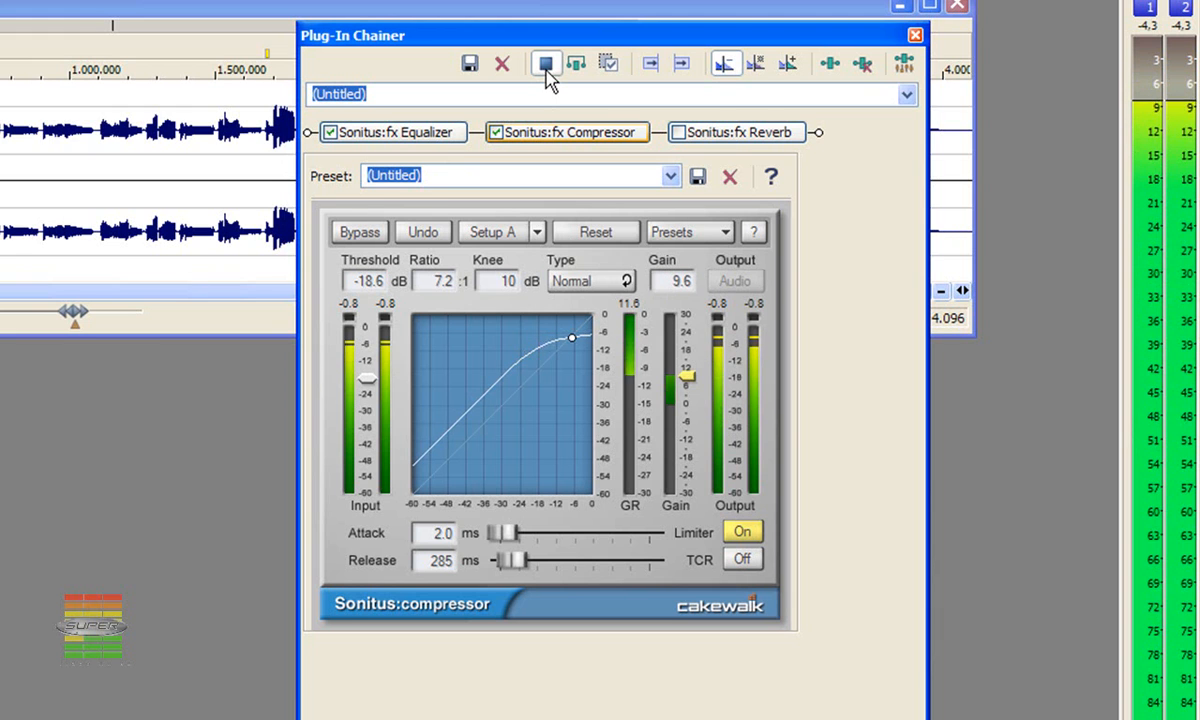
pyautogui.click(546, 64)
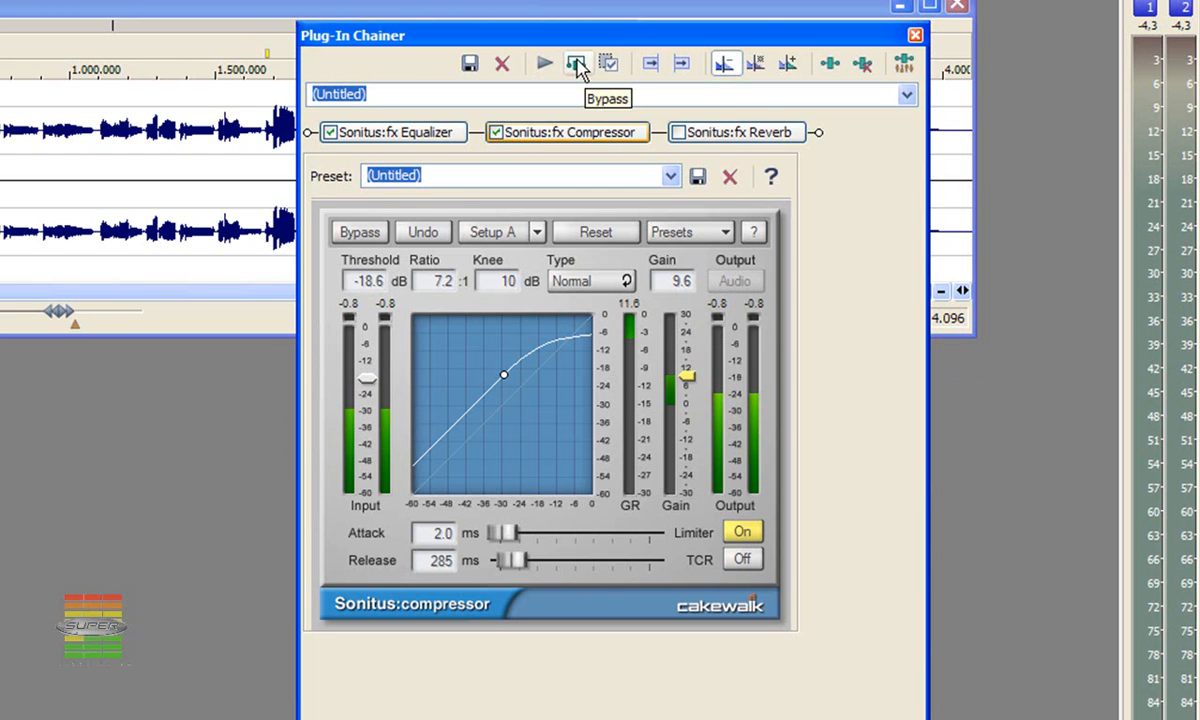
# Compare the vocal with the plug-in chain bypassed and active during a preview, and stop playback
pyautogui.click(577, 65)
pyautogui.click(545, 66)
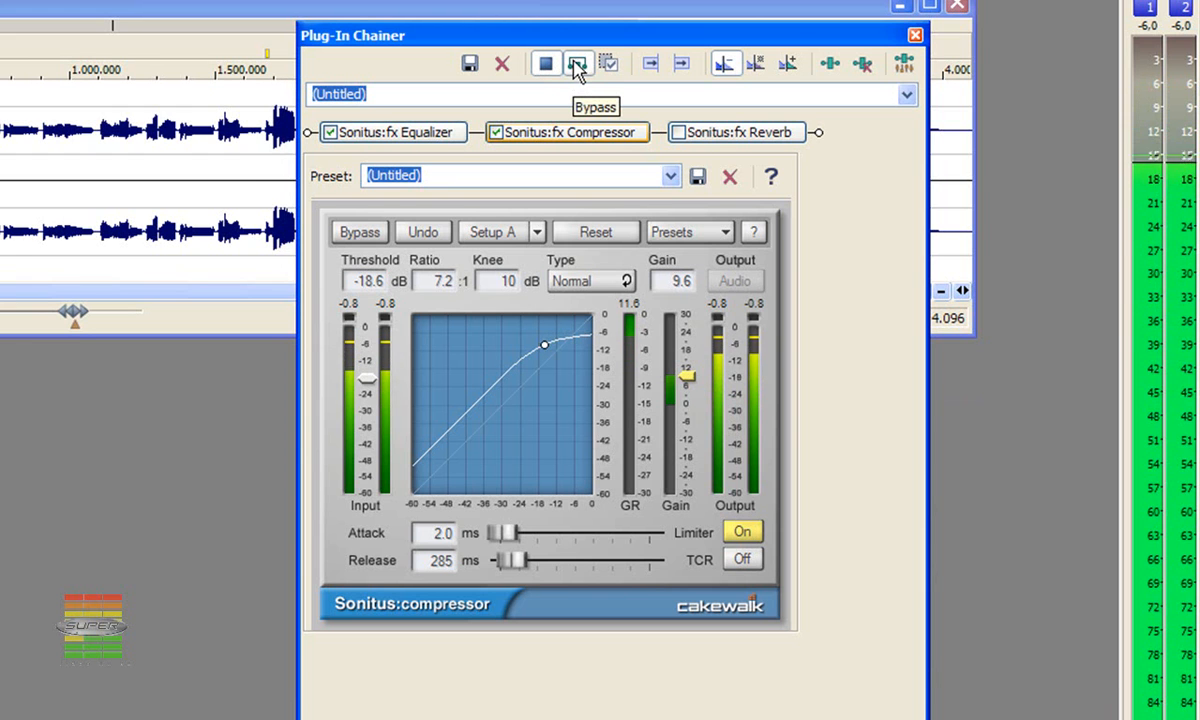
pyautogui.click(575, 67)
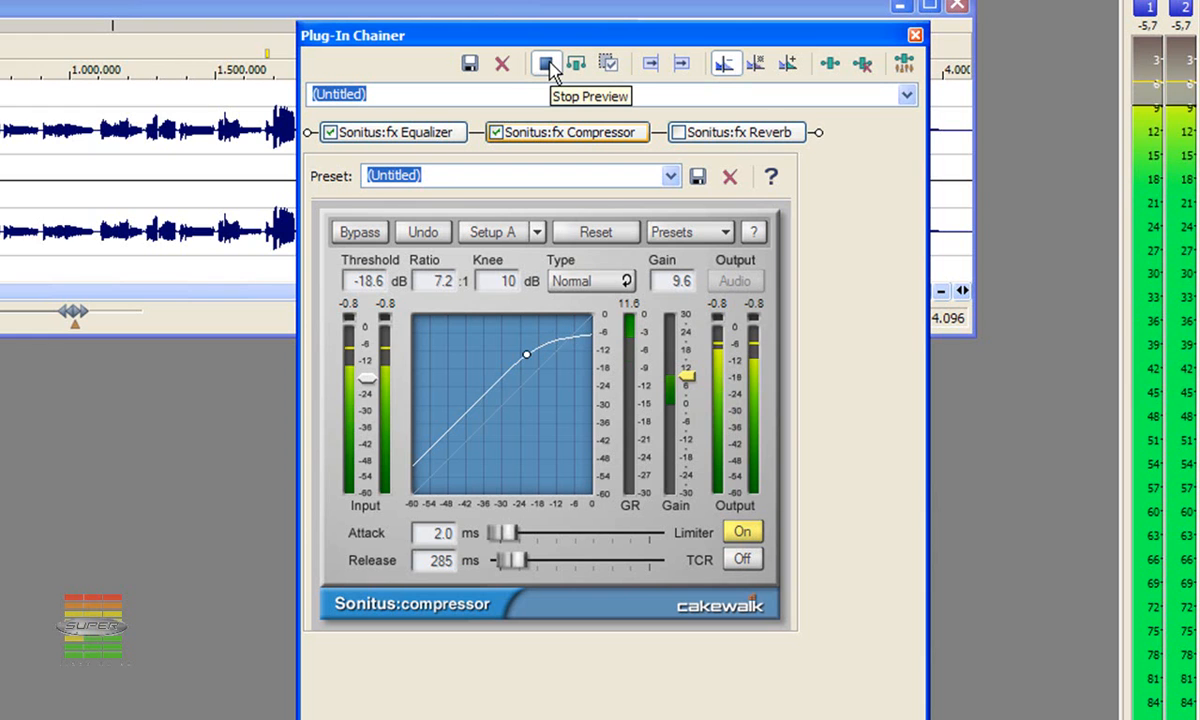
pyautogui.click(548, 66)
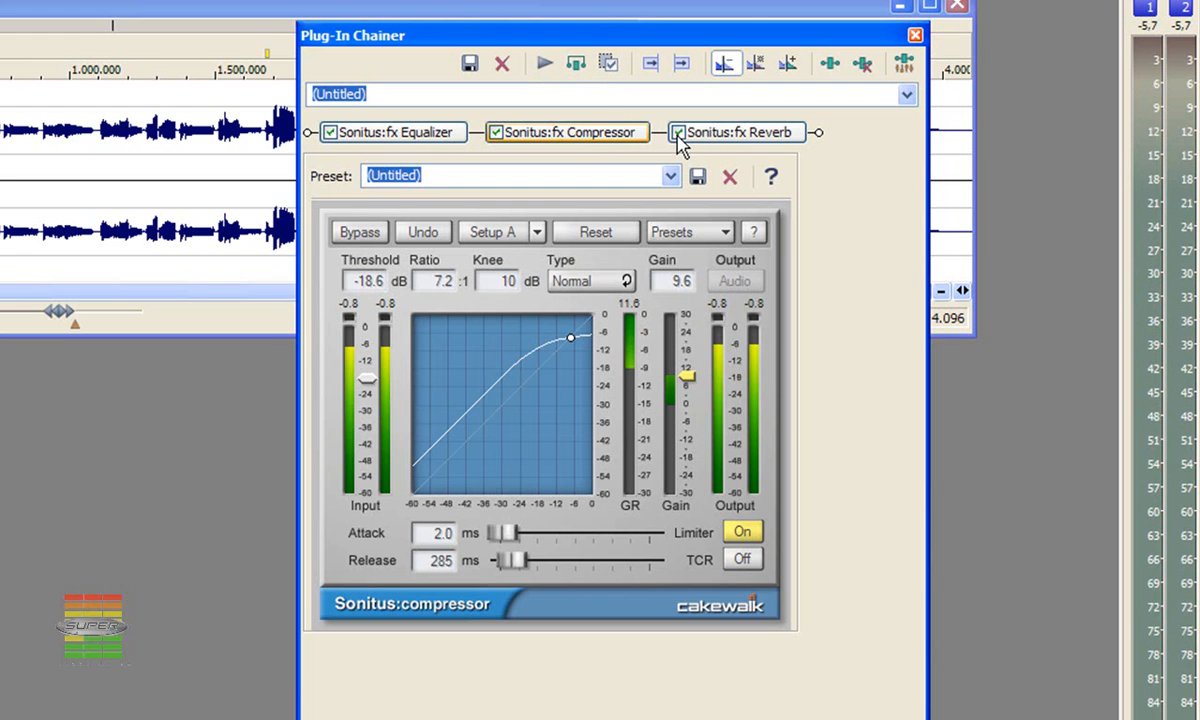
# Enable and open the Sonitus:fx Reverb, and set its reverb level to about -17.7 dB while previewing the vocal
pyautogui.click(707, 135)
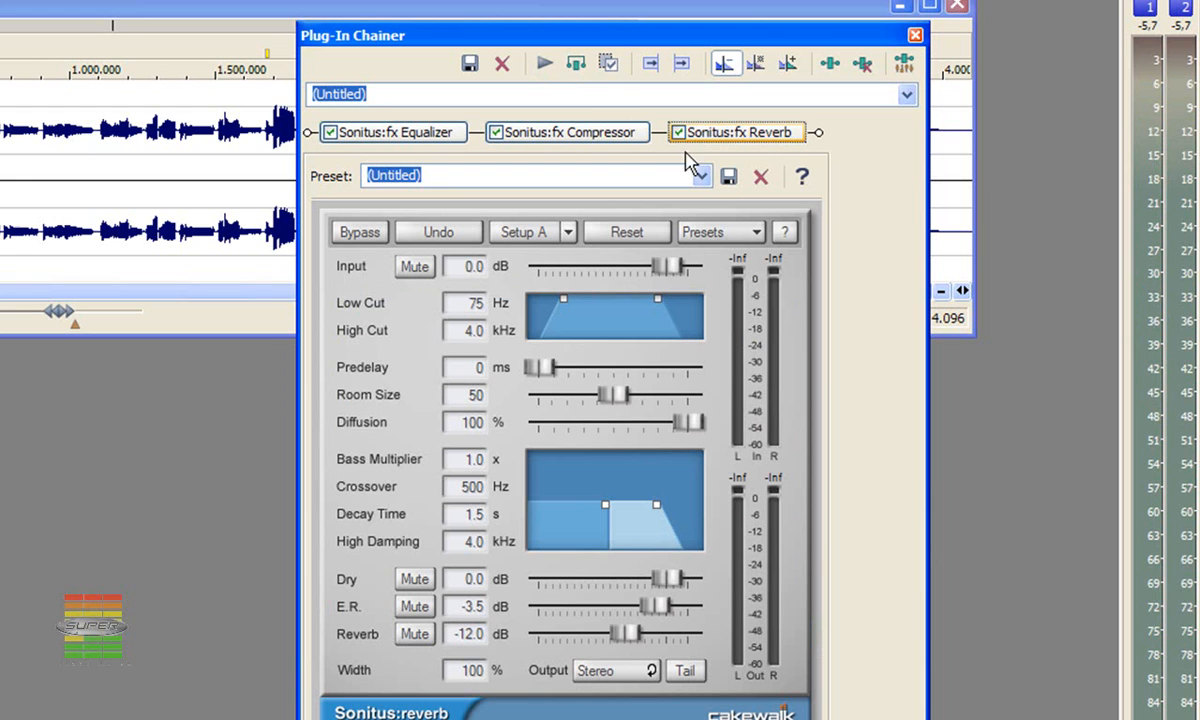
pyautogui.click(547, 62)
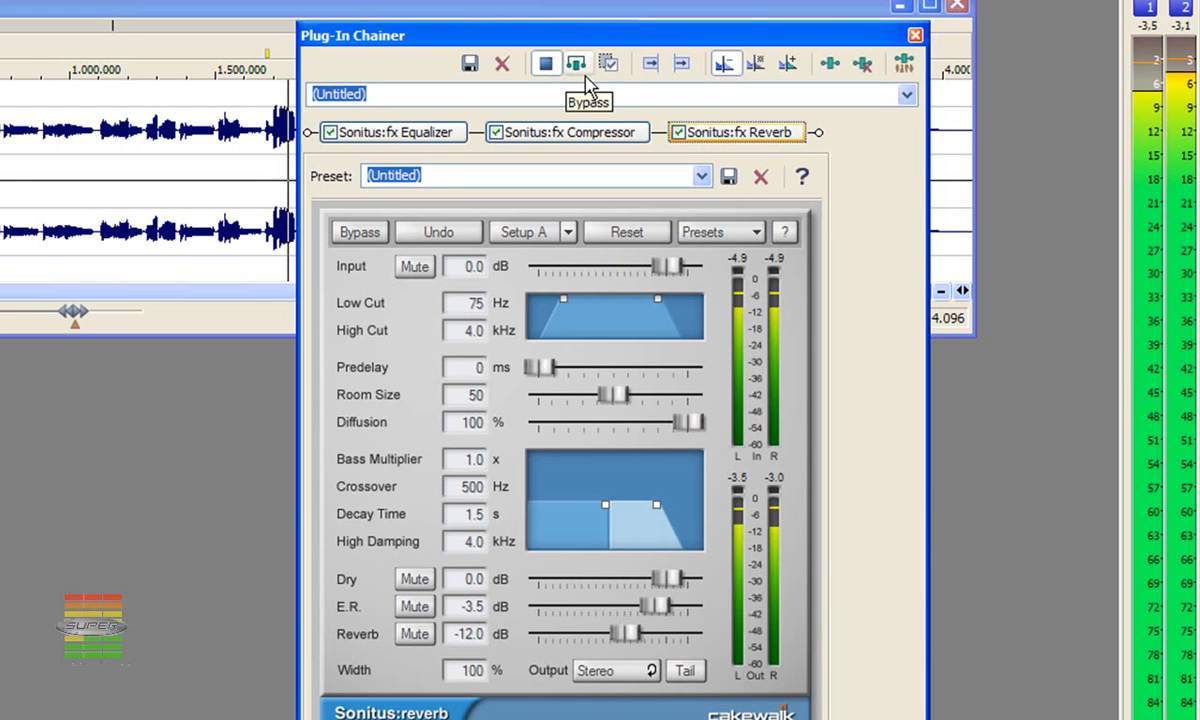
pyautogui.moveTo(623, 634); pyautogui.dragTo(605, 634)
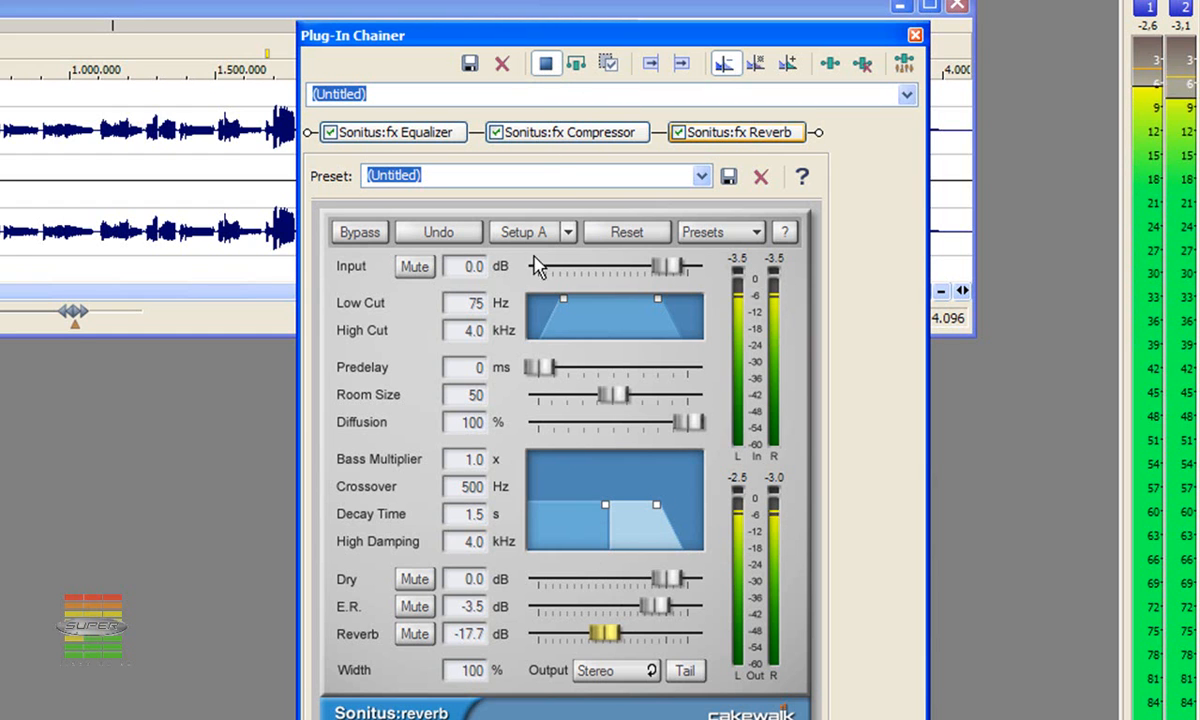
pyautogui.click(545, 64)
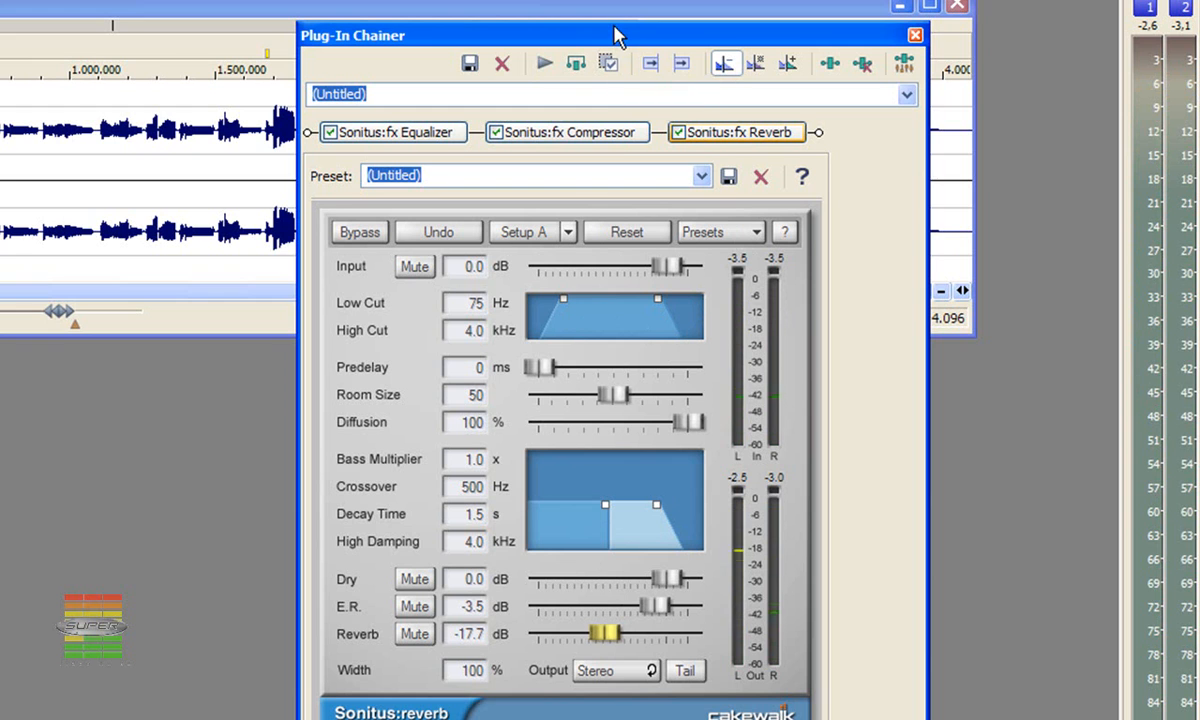
# Set the reverb's low cut to about 74 Hz and preview the vocal
pyautogui.moveTo(618, 36); pyautogui.dragTo(612, 28)
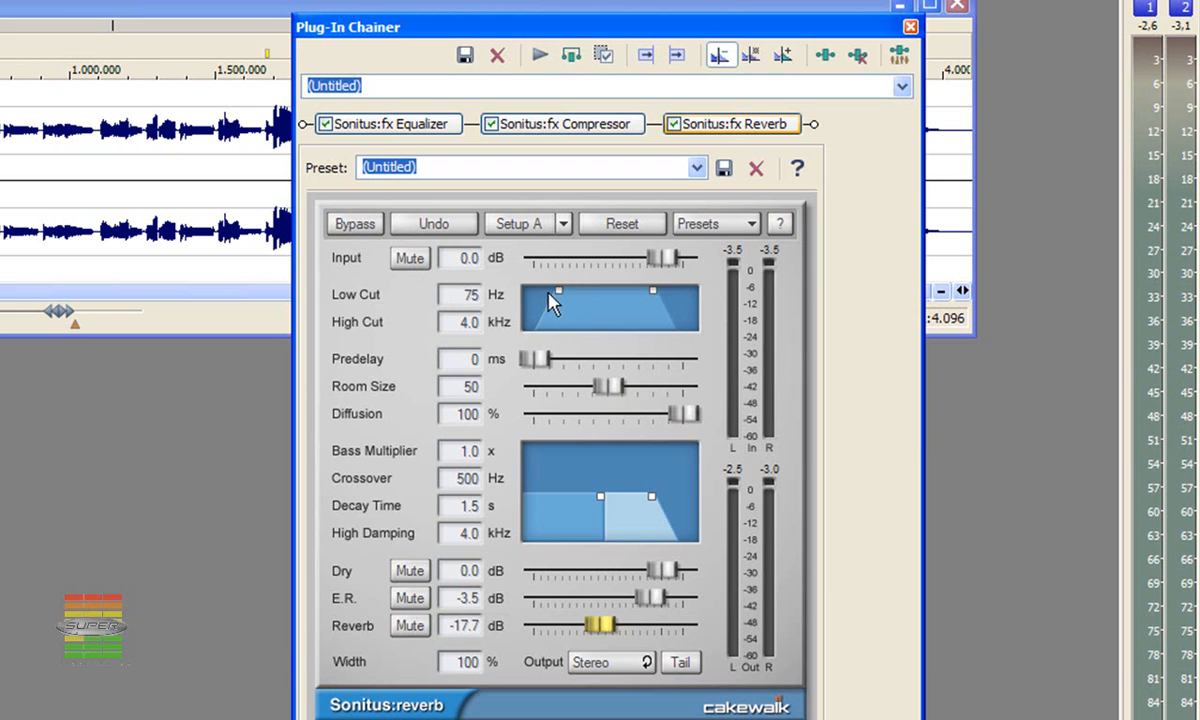
pyautogui.moveTo(559, 292); pyautogui.dragTo(579, 290)
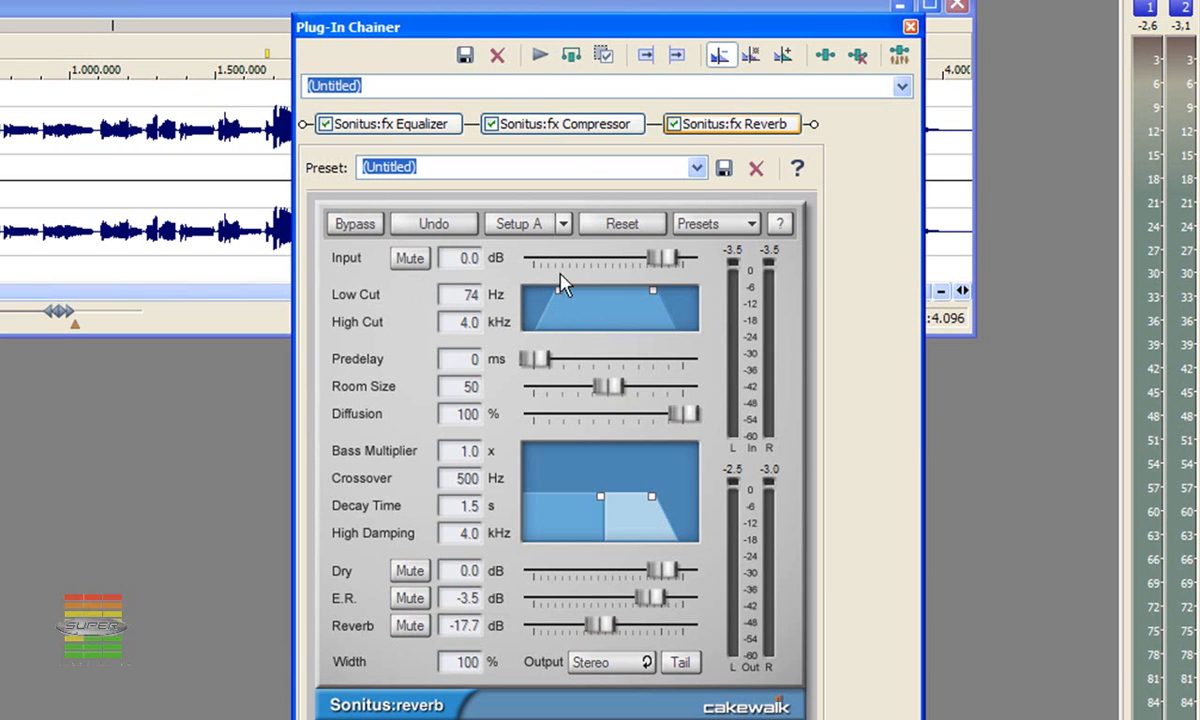
pyautogui.click(540, 57)
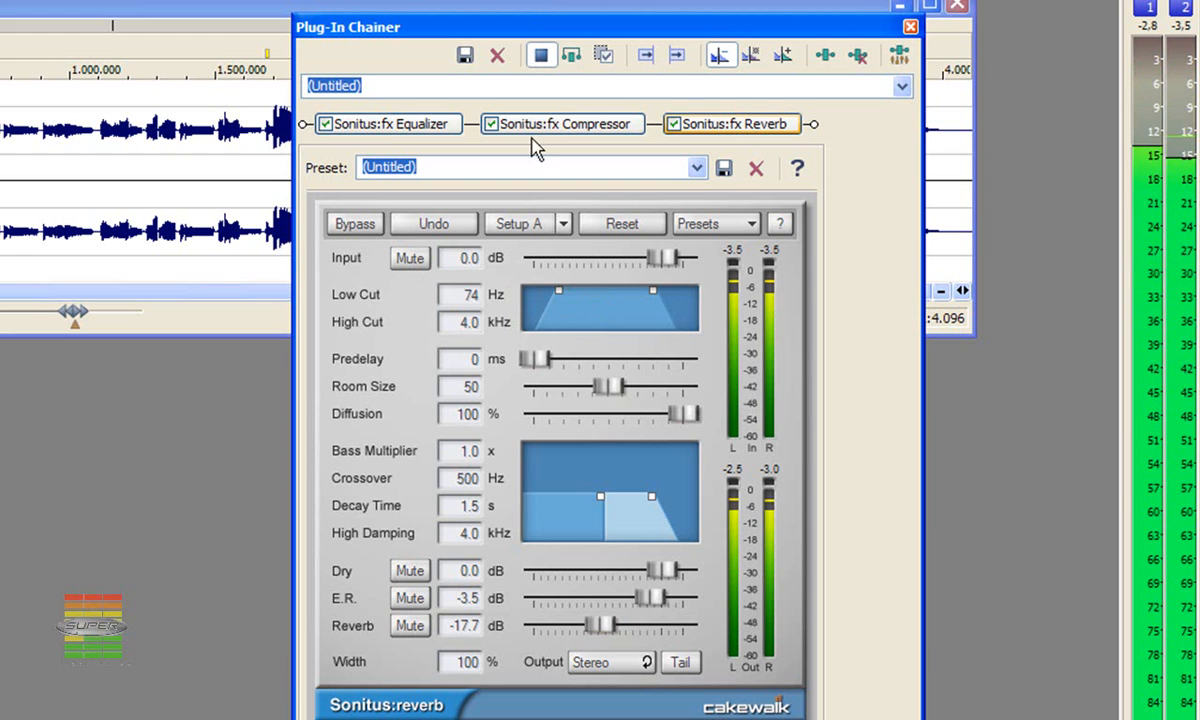
pyautogui.click(541, 56)
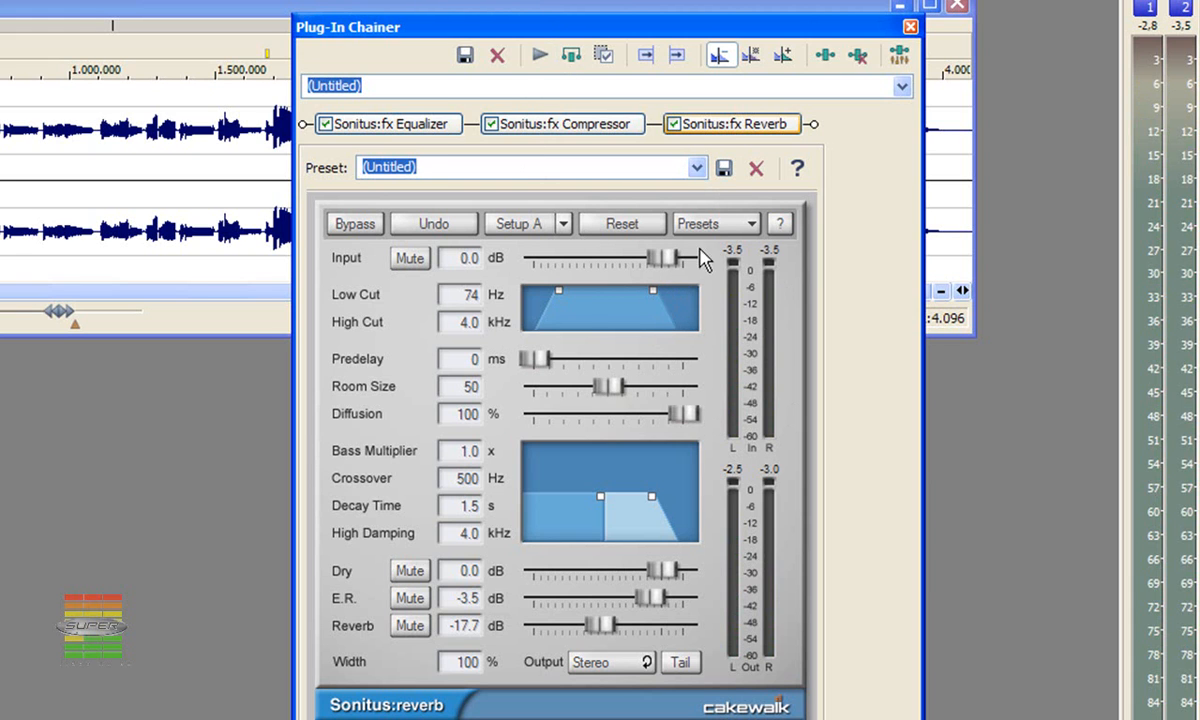
pyautogui.click(742, 222)
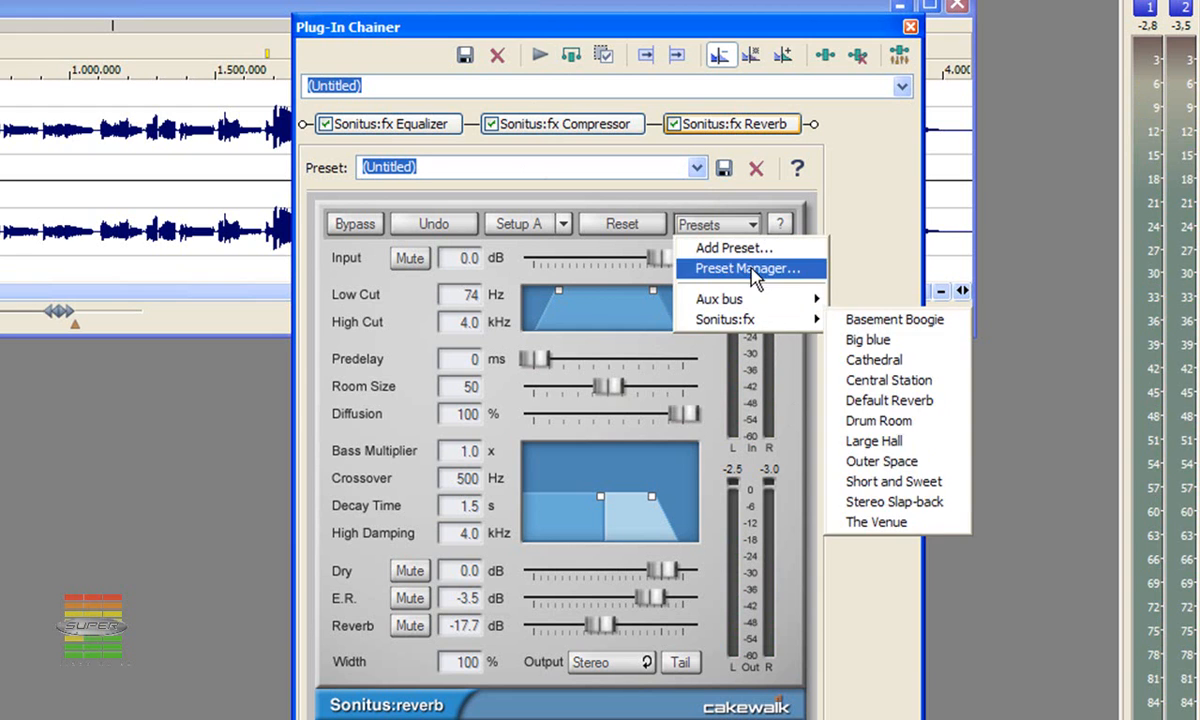
pyautogui.click(755, 229)
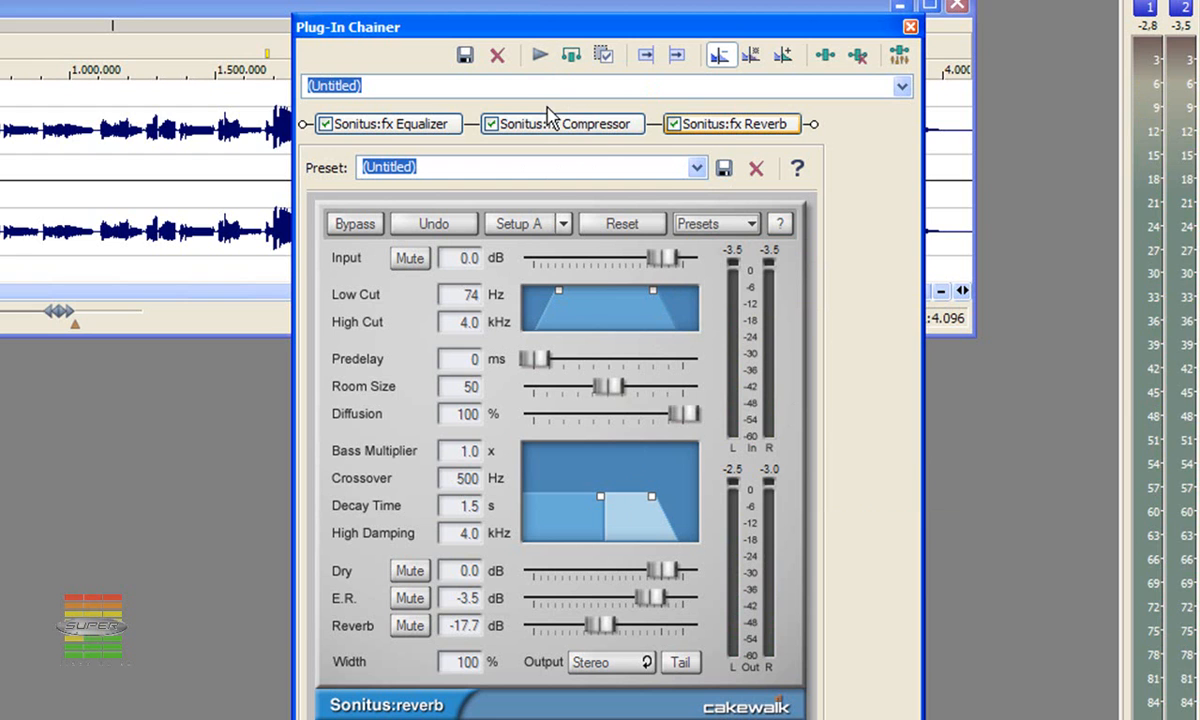
# While previewing, set the reverb's room size to 85, try a predelay of about 154 ms, and return the predelay to 0 ms
pyautogui.click(539, 55)
pyautogui.moveTo(609, 386); pyautogui.dragTo(660, 390)
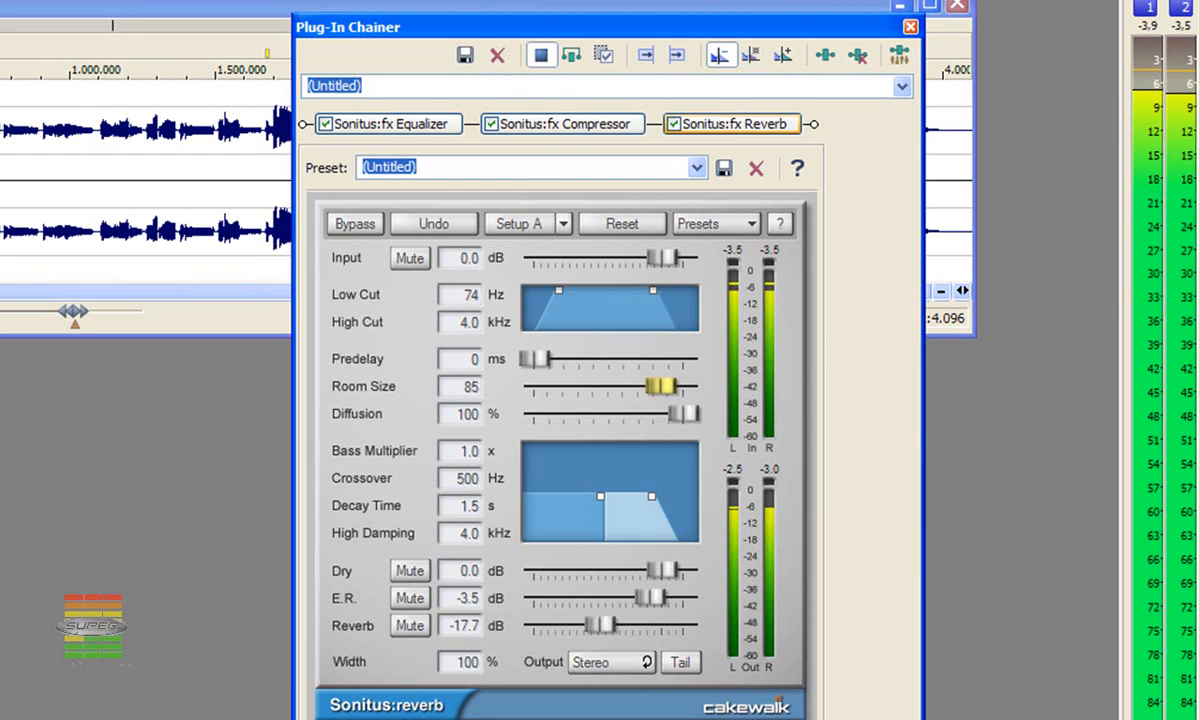
pyautogui.moveTo(535, 358); pyautogui.dragTo(625, 358)
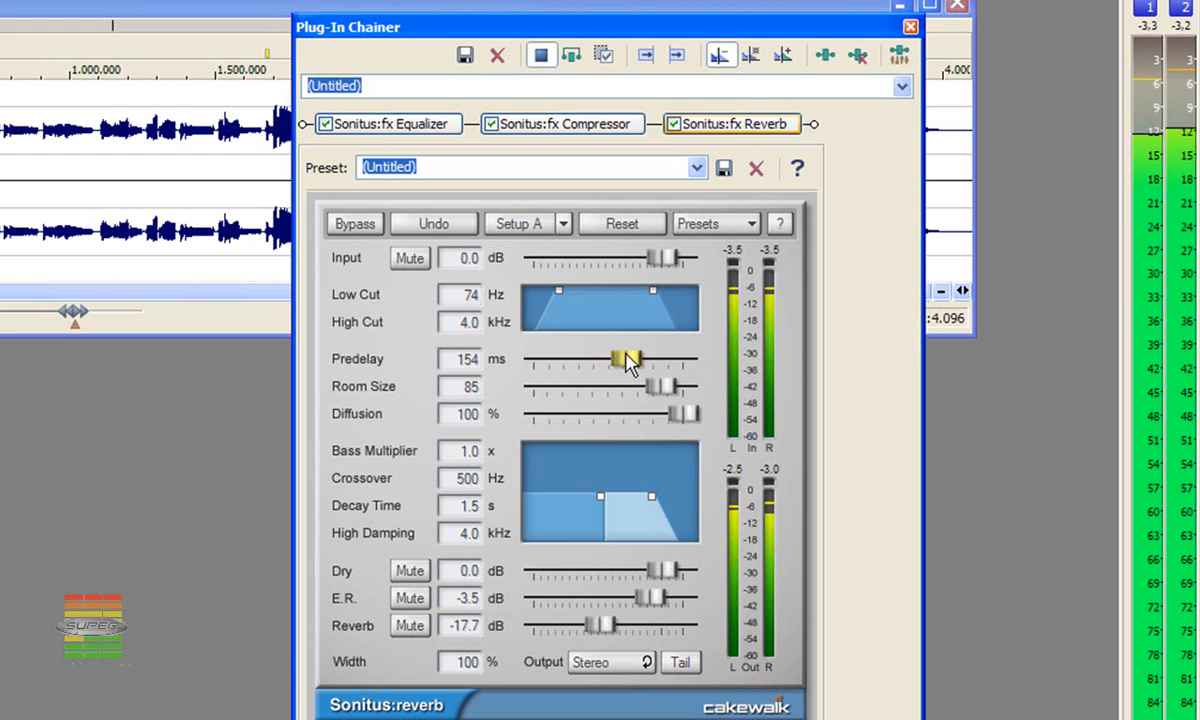
pyautogui.moveTo(627, 358); pyautogui.dragTo(538, 359)
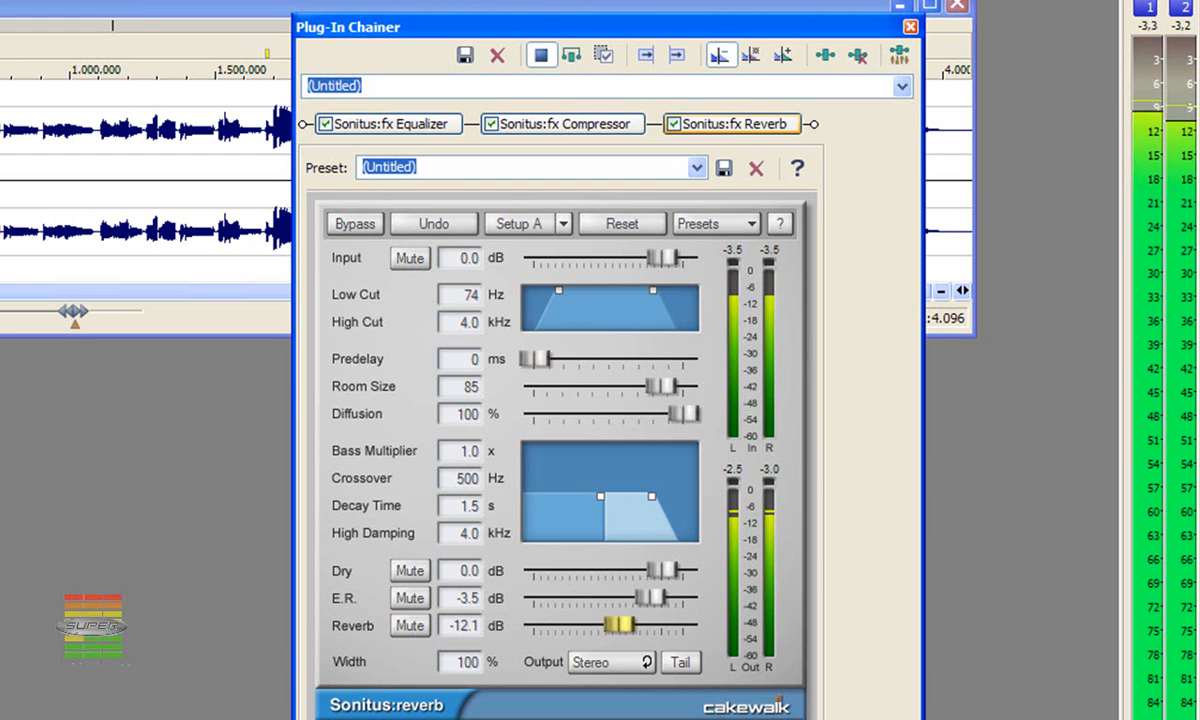
# Try a reverb level of about -10.3 dB and an early reflections (E.R.) level of about -2.6 dB with 0 ms predelay
pyautogui.moveTo(621, 625); pyautogui.dragTo(625, 625)
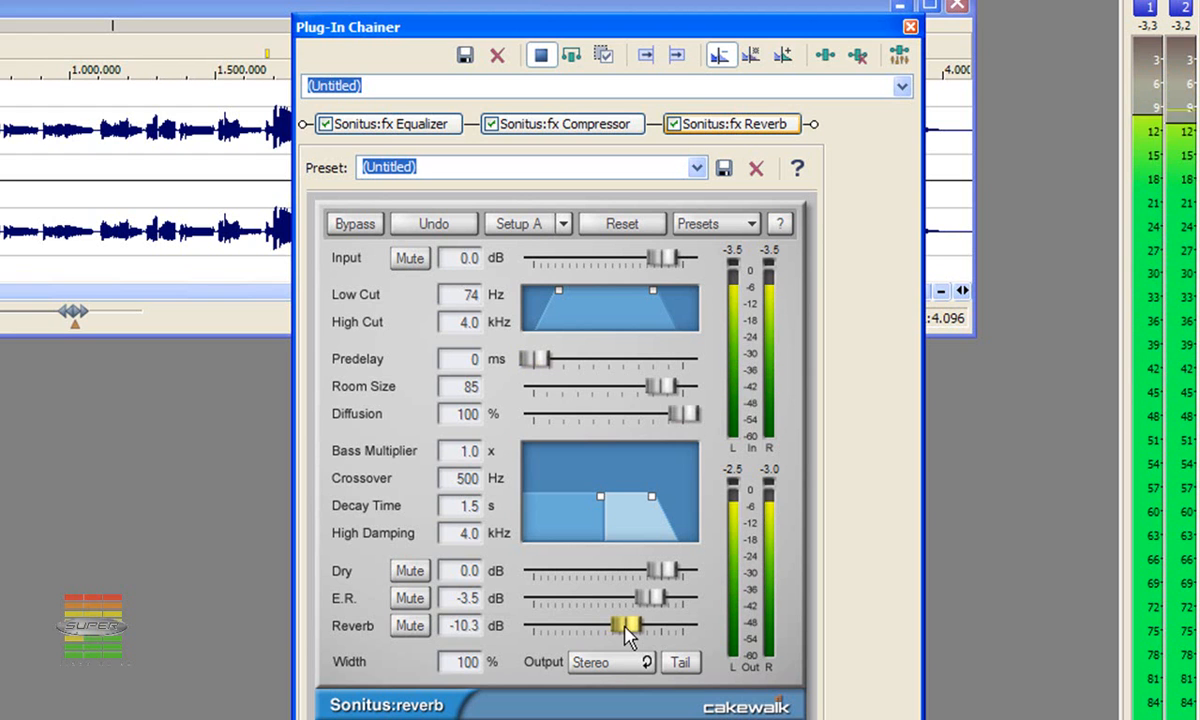
pyautogui.moveTo(536, 358)
pyautogui.mouseDown()
pyautogui.moveTo(632, 358)
pyautogui.moveTo(543, 358)
pyautogui.mouseUp()
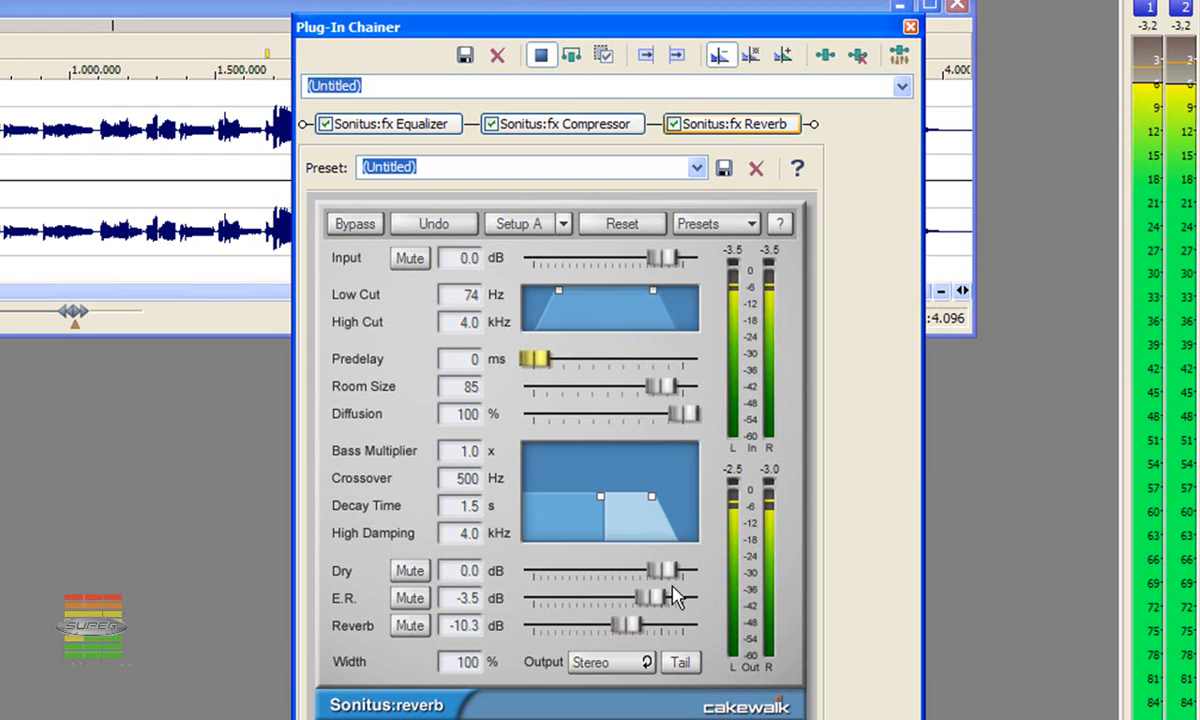
pyautogui.moveTo(648, 598); pyautogui.dragTo(662, 598)
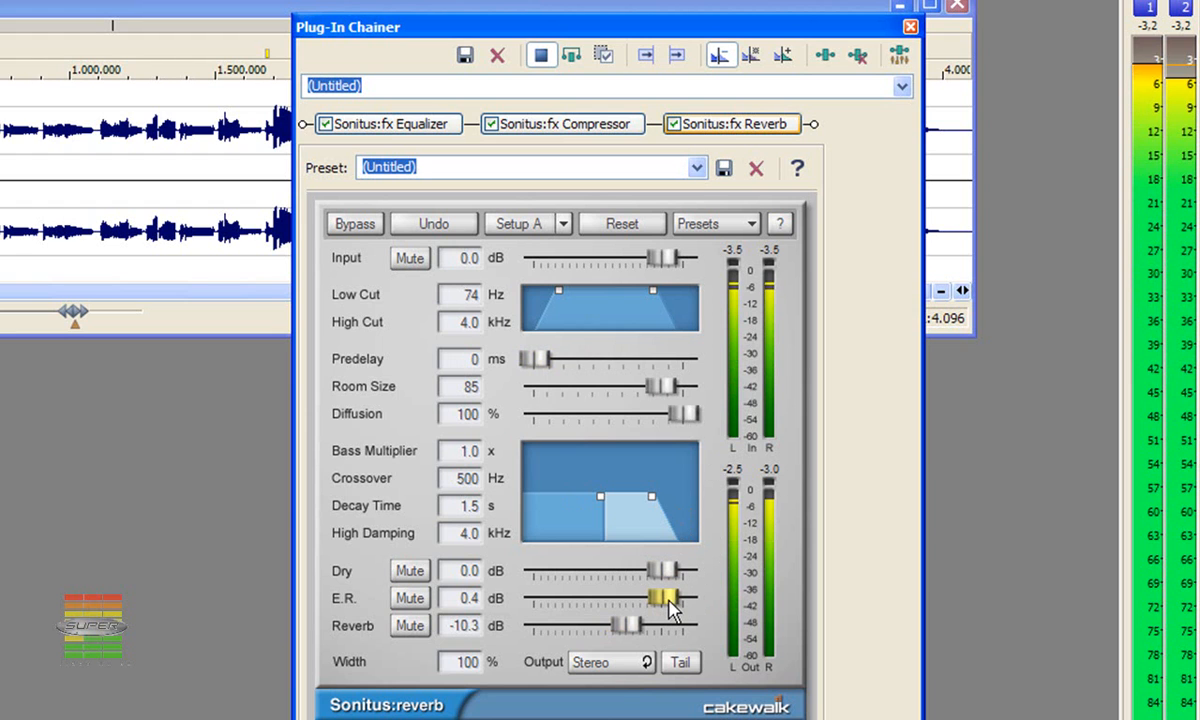
pyautogui.moveTo(662, 598); pyautogui.dragTo(651, 598)
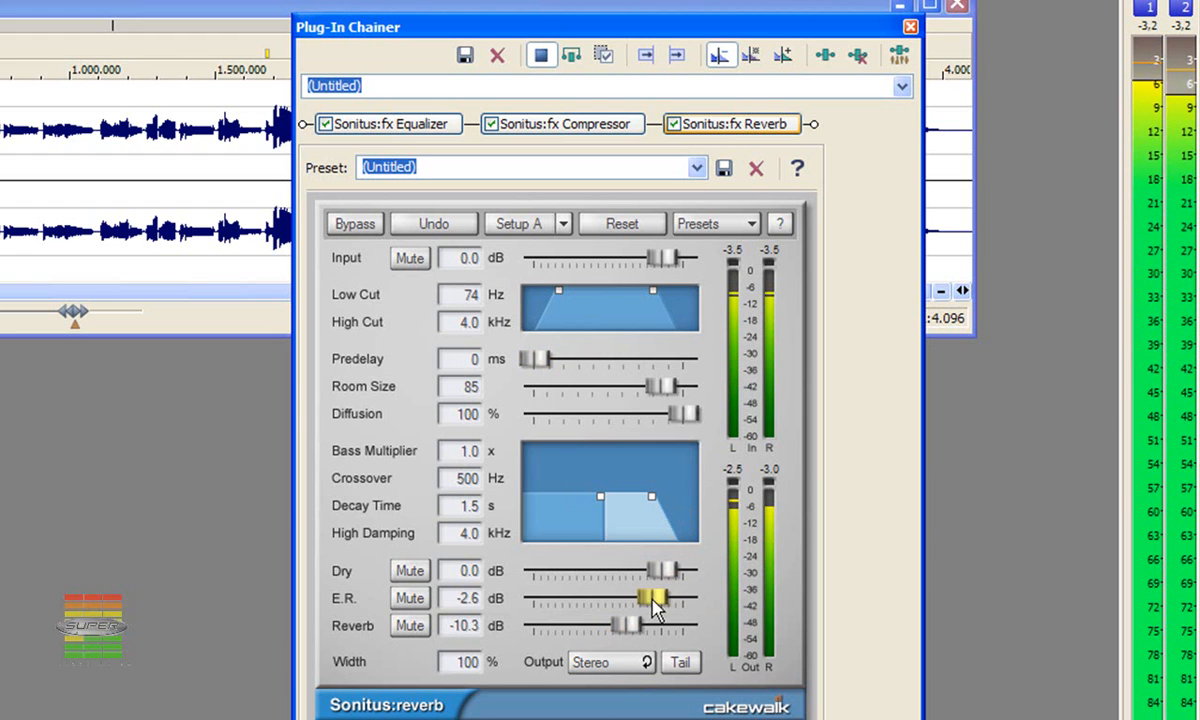
# Mute the dry and E.R. signals to audition the reverb alone, and unmute both
pyautogui.click(410, 574)
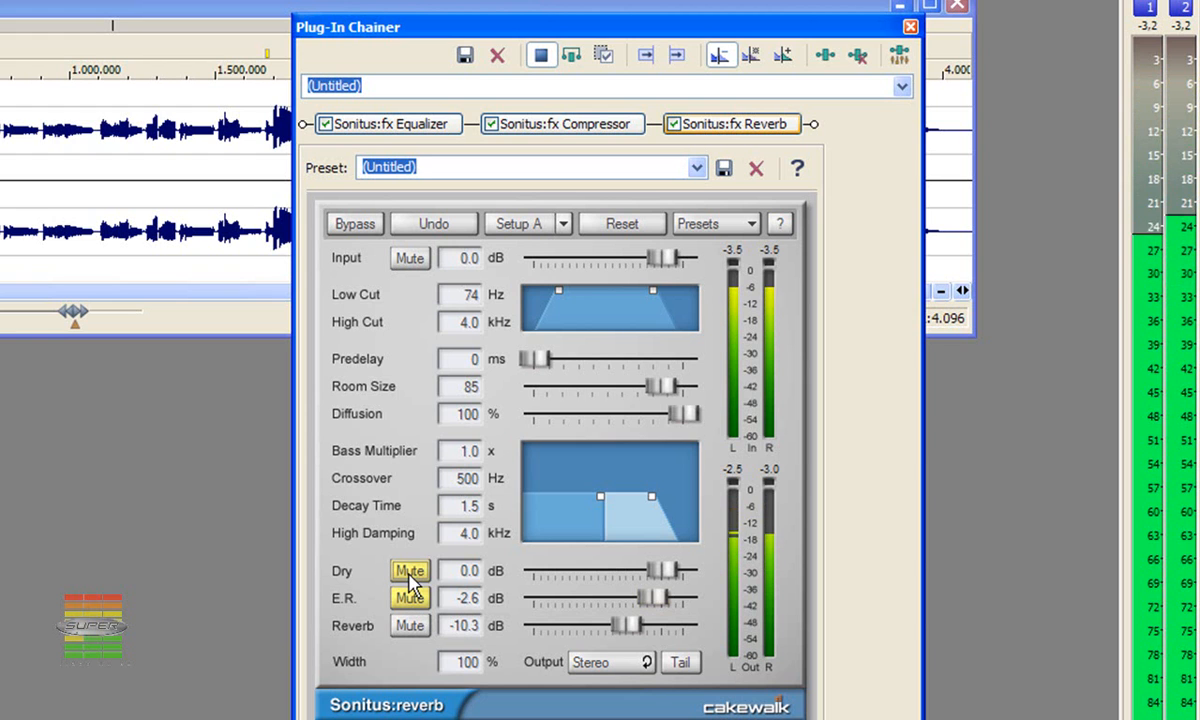
pyautogui.click(410, 572)
pyautogui.click(408, 598)
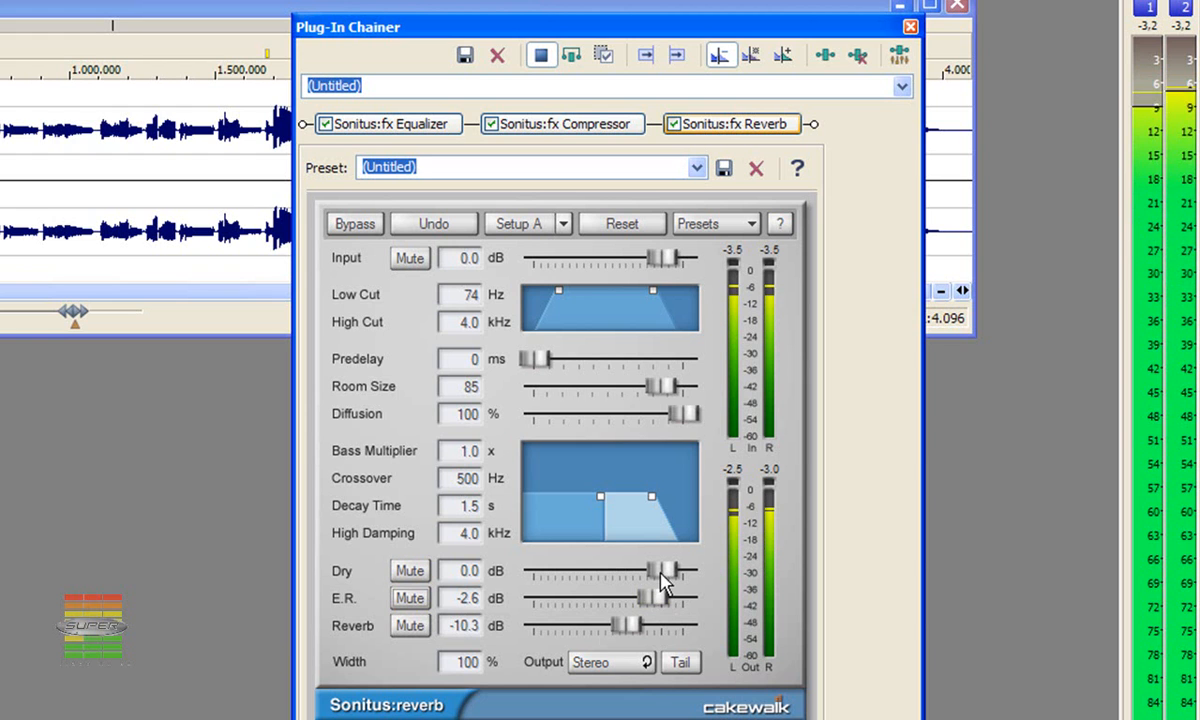
# Set the reverb's dry level to about 2.3 dB, E.R. to about 2.0 dB and reverb to about -16.6 dB, and stop the preview
pyautogui.moveTo(657, 571); pyautogui.dragTo(668, 596)
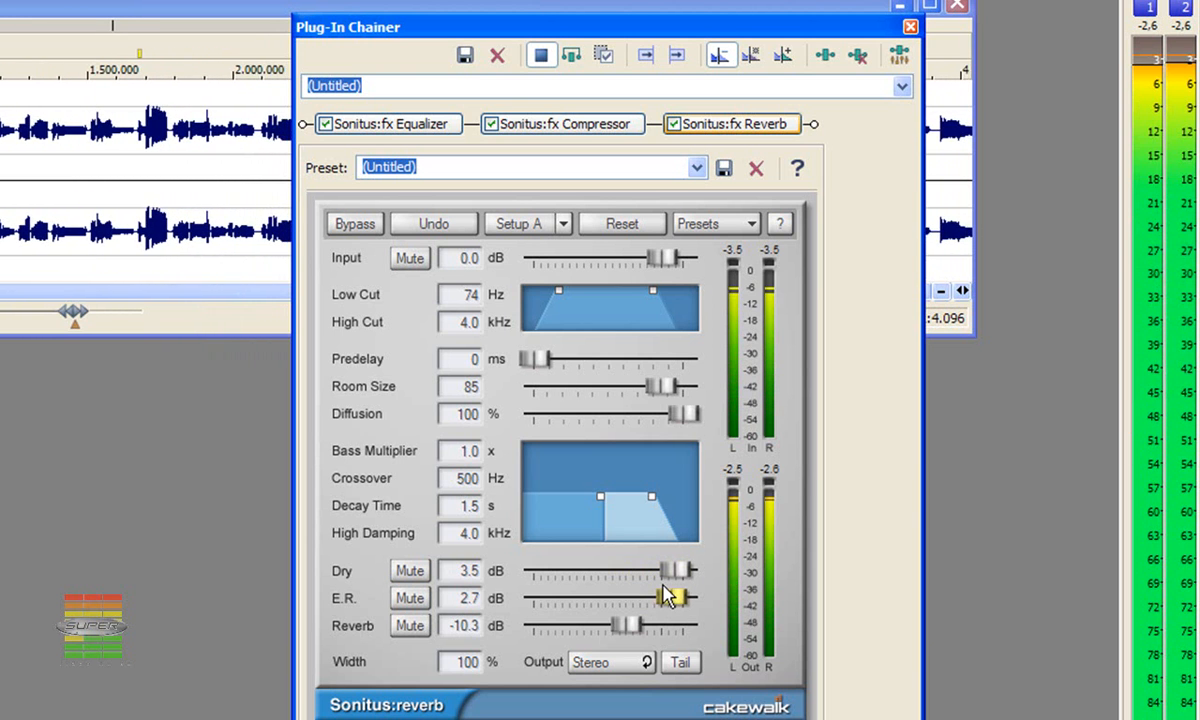
pyautogui.moveTo(675, 569); pyautogui.dragTo(668, 598)
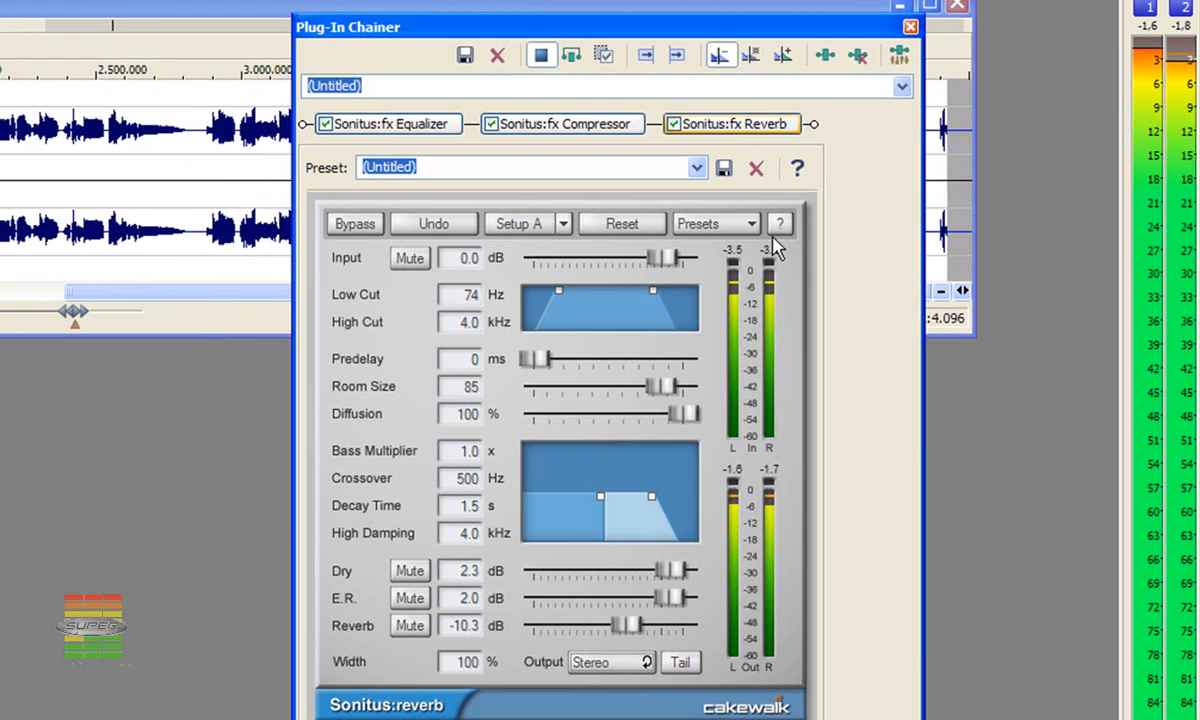
pyautogui.moveTo(627, 630); pyautogui.dragTo(603, 630)
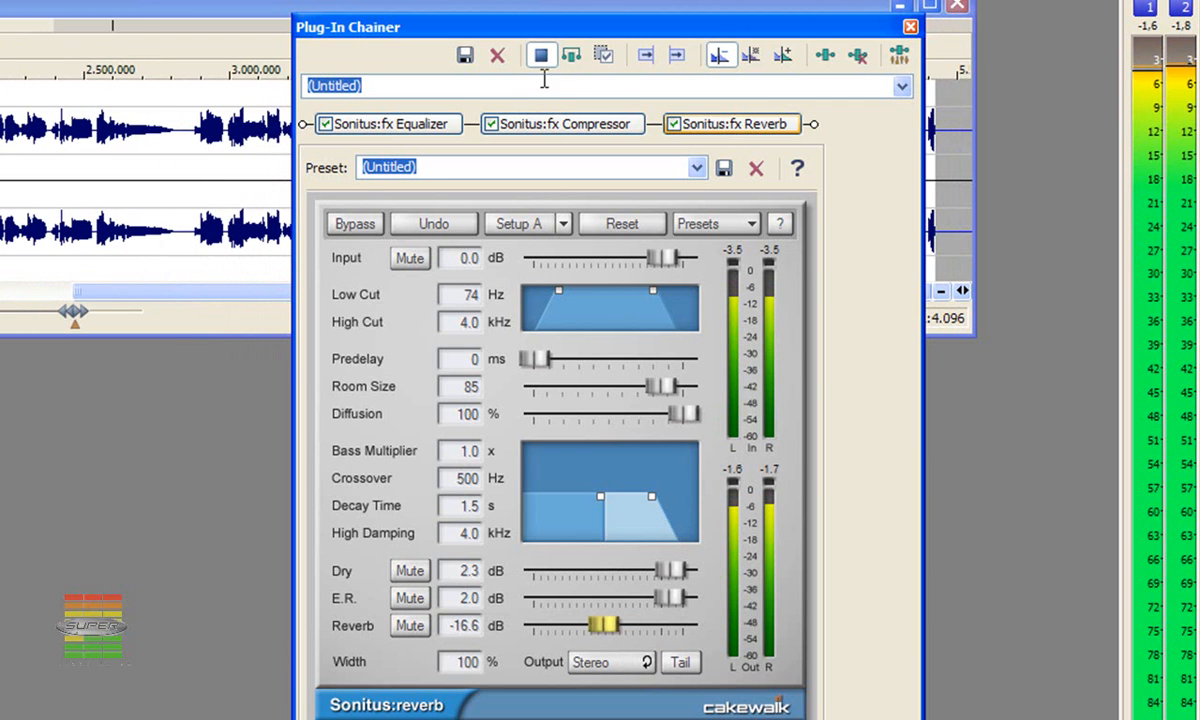
pyautogui.click(541, 57)
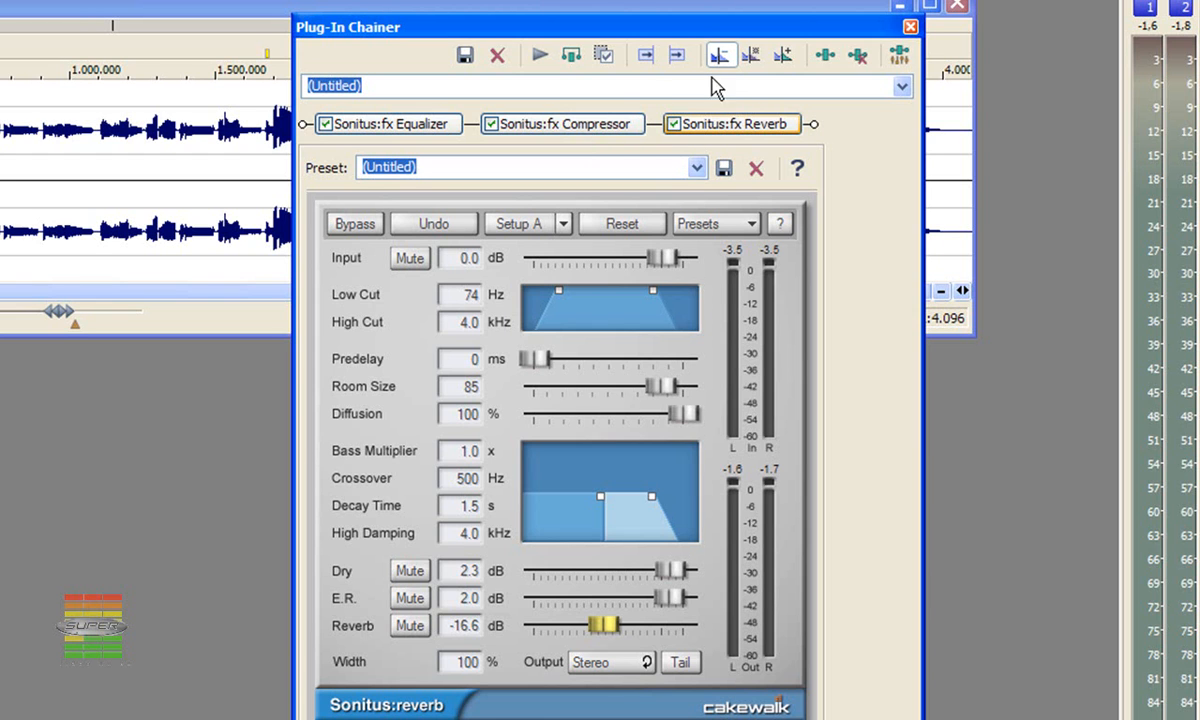
# Preview the processed vocal, bypass the whole plug-in chain, and preview the unprocessed vocal for comparison
pyautogui.click(540, 55)
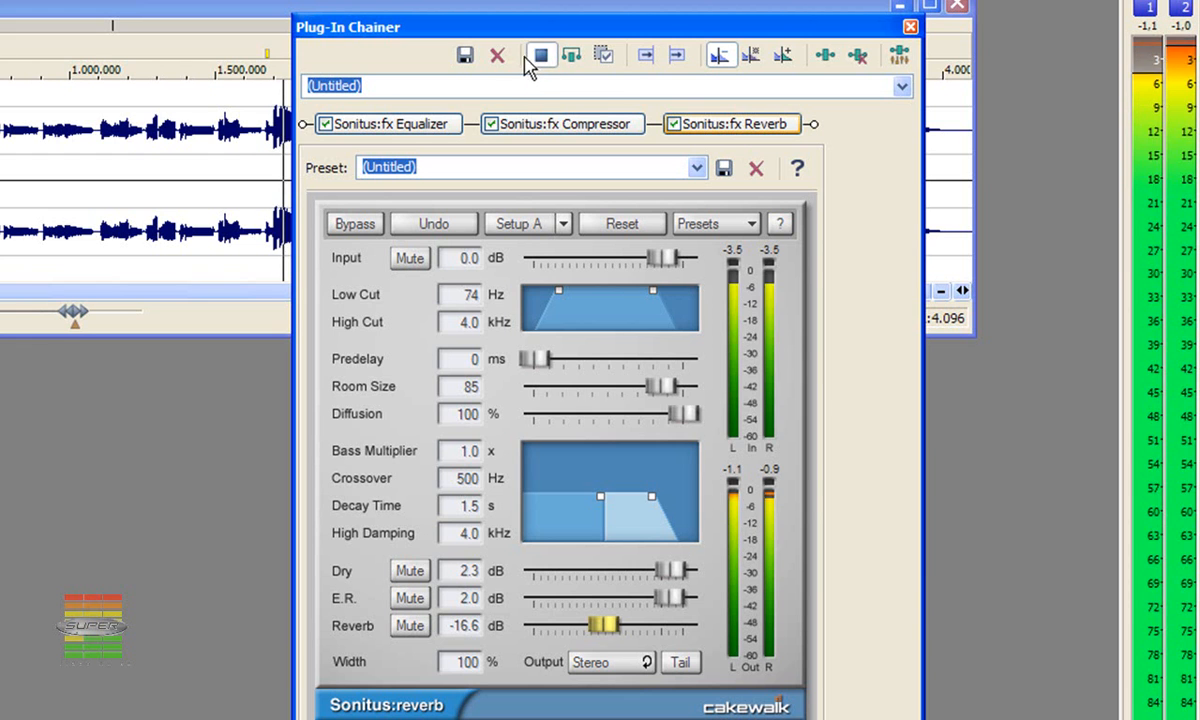
pyautogui.click(540, 55)
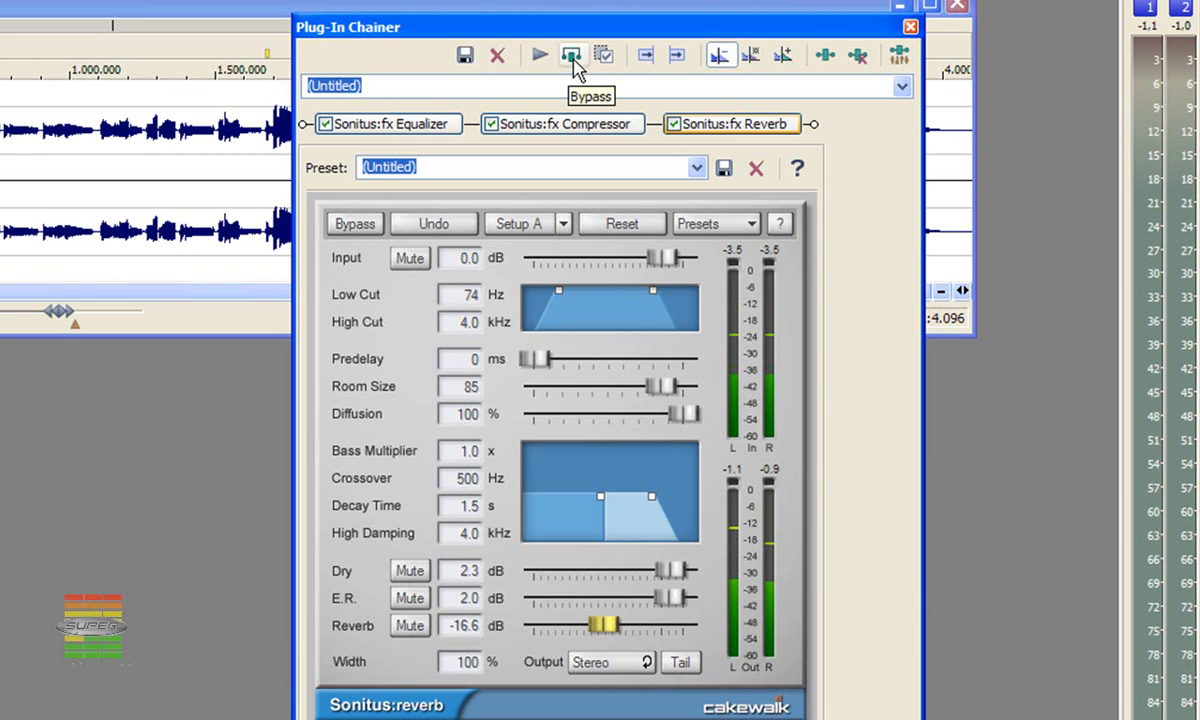
pyautogui.click(573, 57)
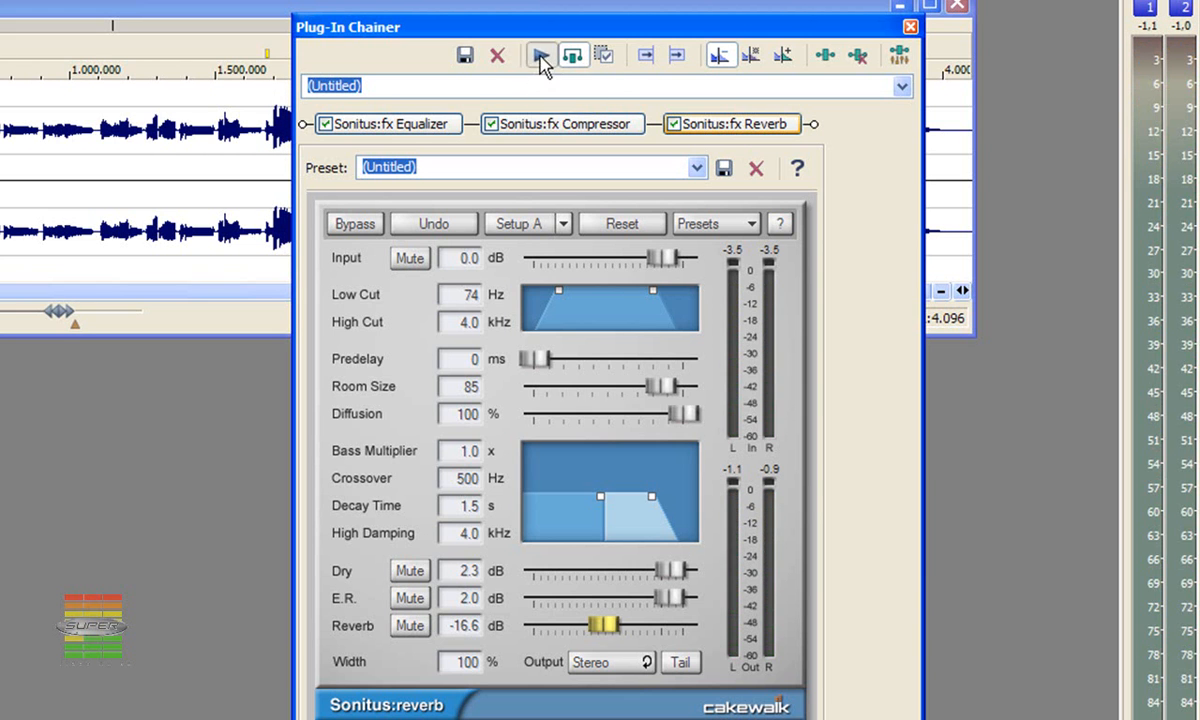
pyautogui.click(540, 56)
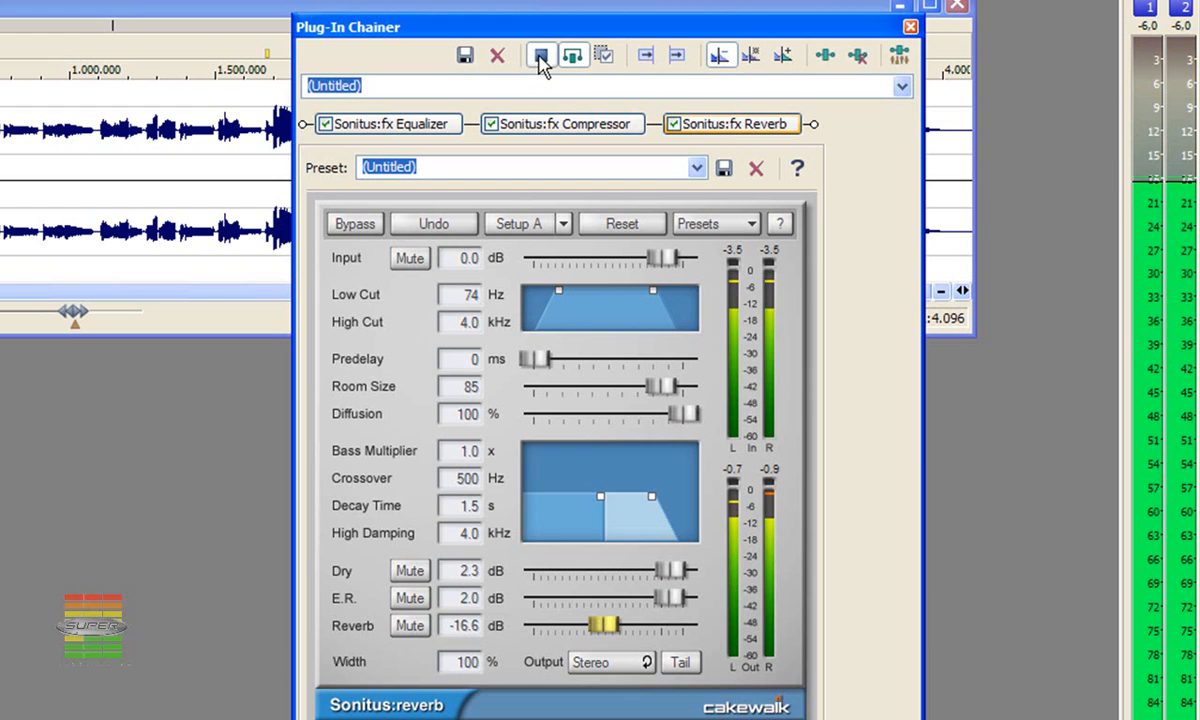
# Re-enable the bypassed plug-in chain, preview the processed vocal again, and stop the preview
pyautogui.click(540, 58)
pyautogui.click(547, 60)
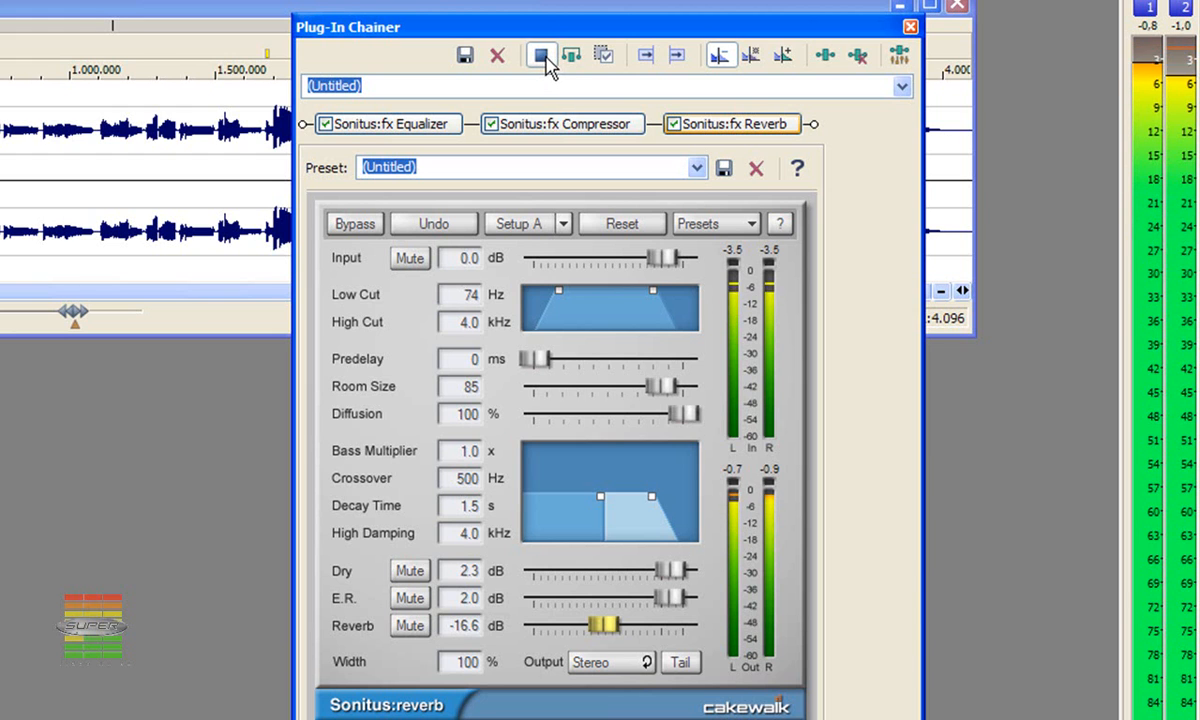
pyautogui.click(545, 57)
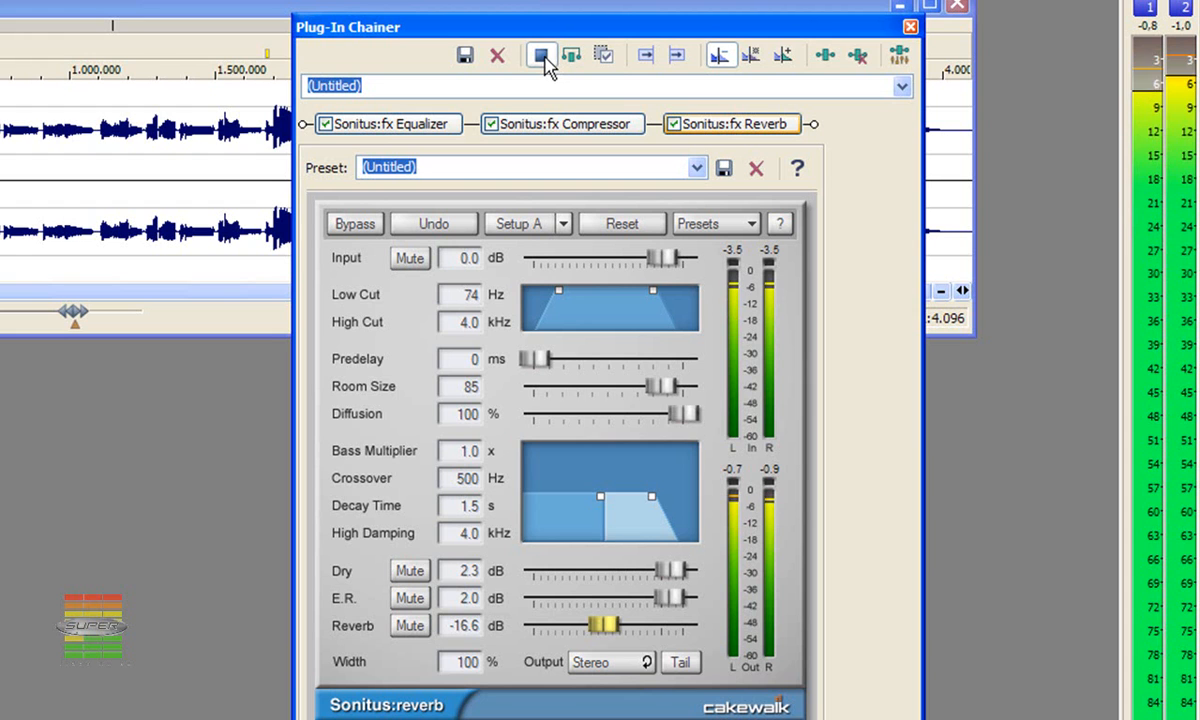
pyautogui.click(540, 58)
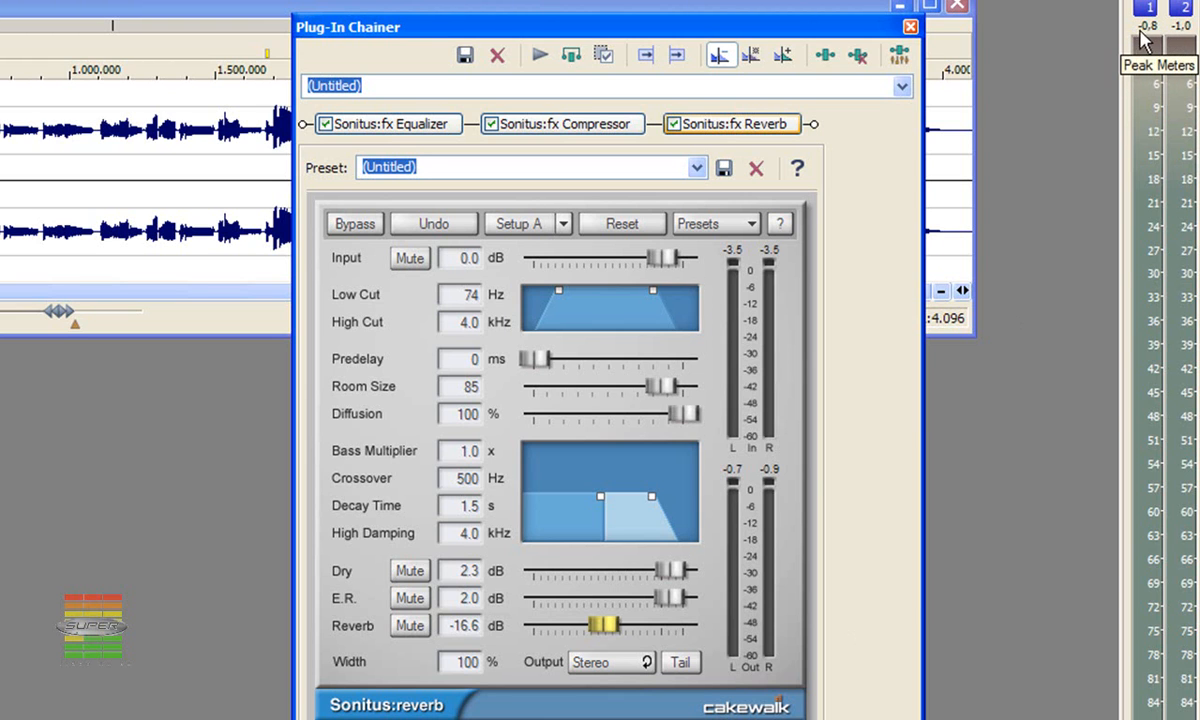
# Show the Sonitus compressor settings and lower the compressor's output gain to 5.6 dB
pyautogui.moveTo(808, 28); pyautogui.dragTo(862, 21)
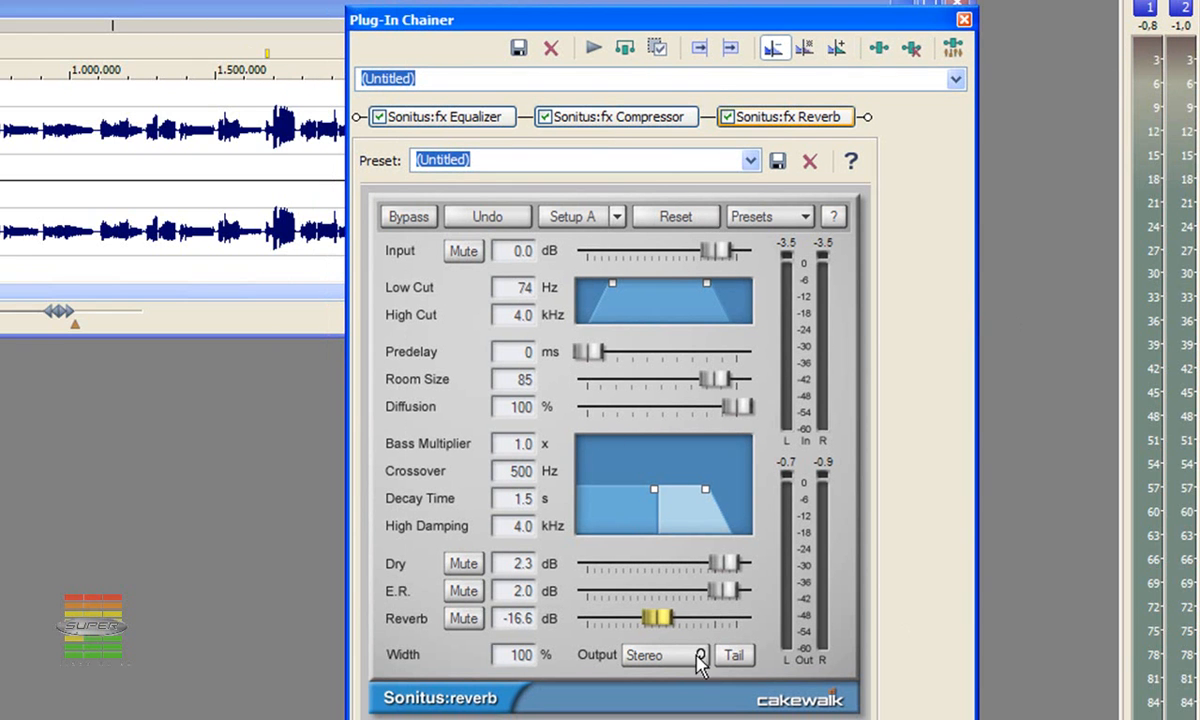
pyautogui.click(645, 122)
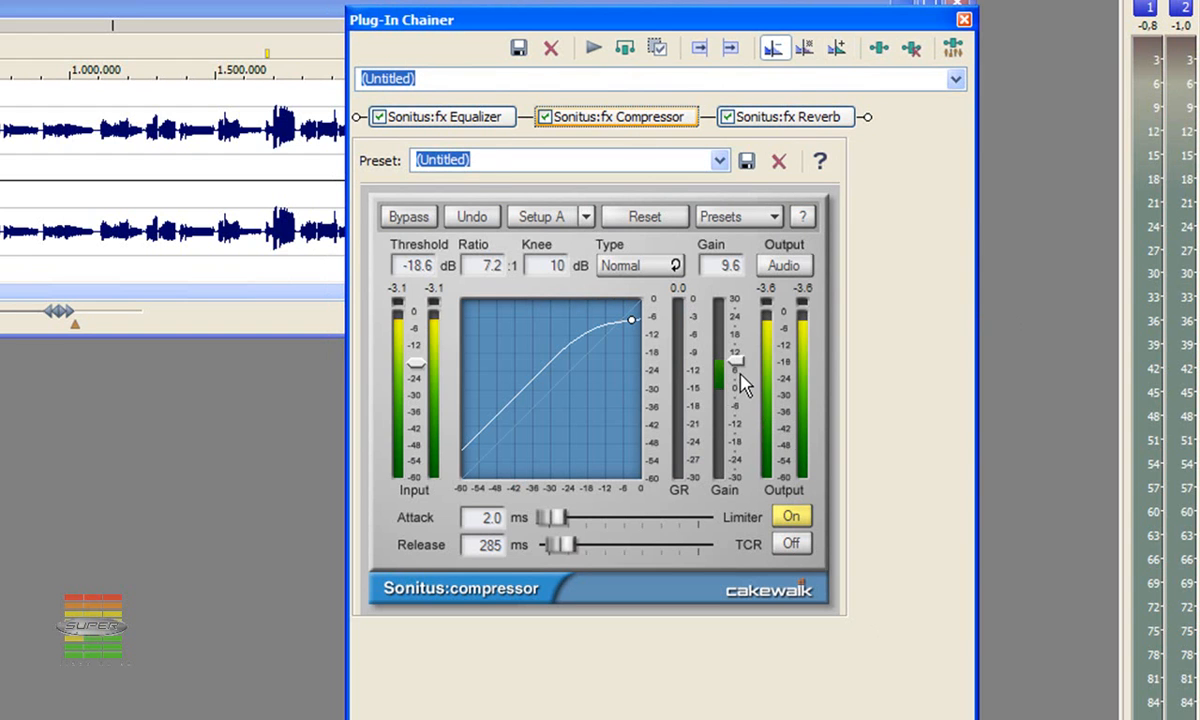
pyautogui.moveTo(740, 368); pyautogui.dragTo(736, 372)
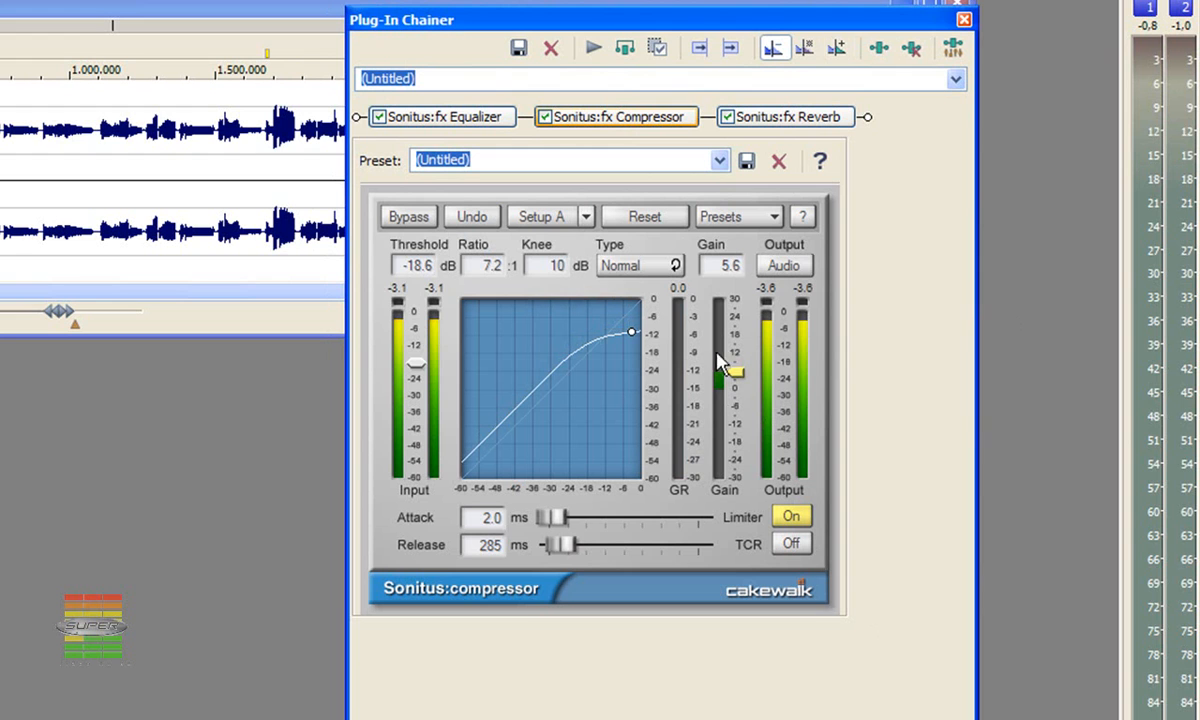
# Preview the vocal with the new compressor gain while checking the output levels, and stop playback
pyautogui.click(593, 48)
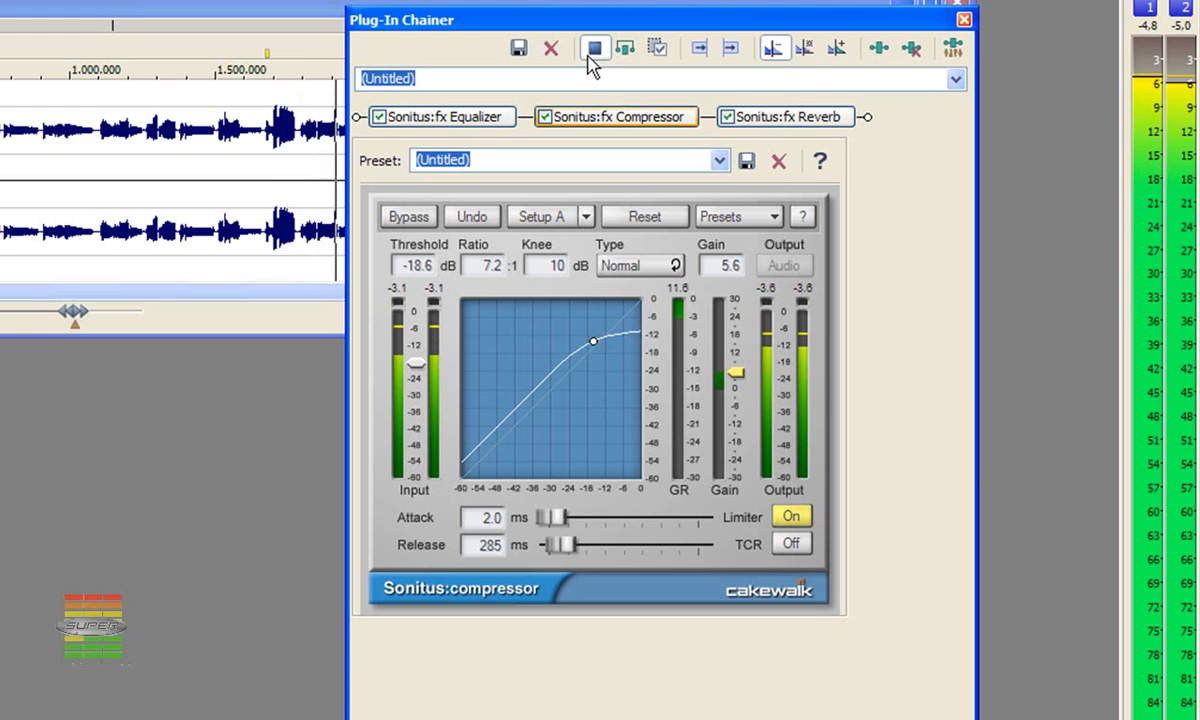
pyautogui.click(590, 52)
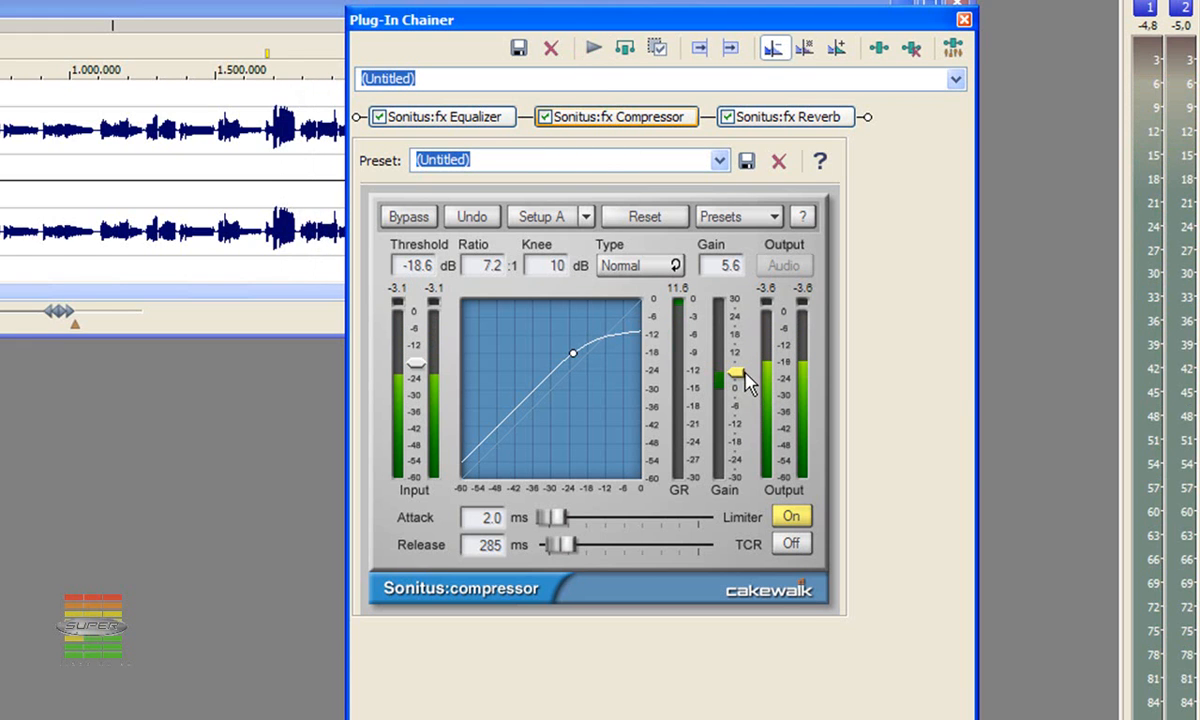
pyautogui.click(593, 48)
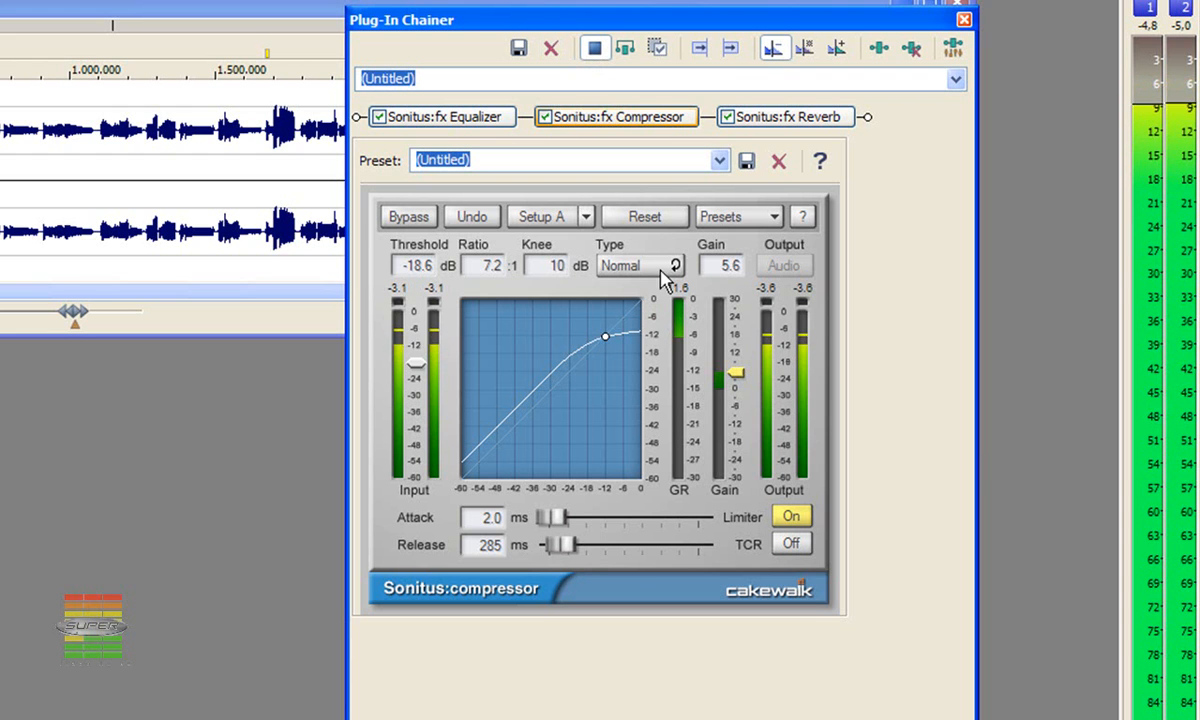
pyautogui.click(594, 48)
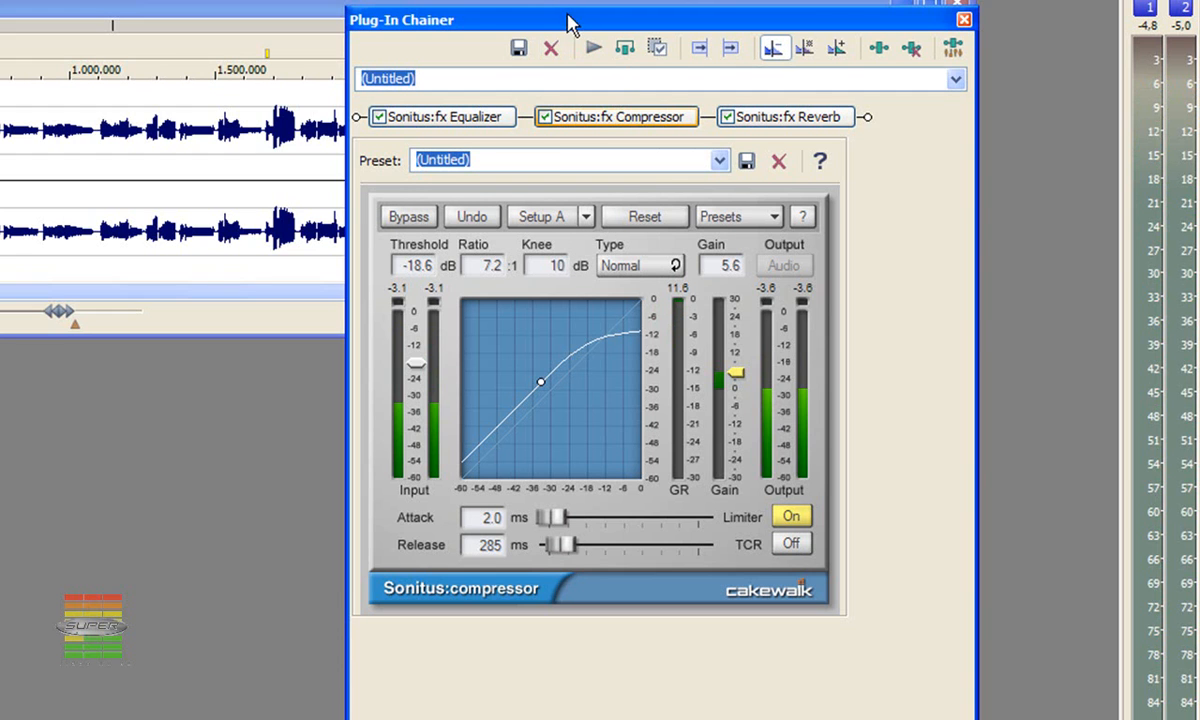
# Process the vocal recording with the equalizer, compressor and reverb chain, and close the Plug-In Chainer
pyautogui.moveTo(570, 22); pyautogui.dragTo(285, 64)
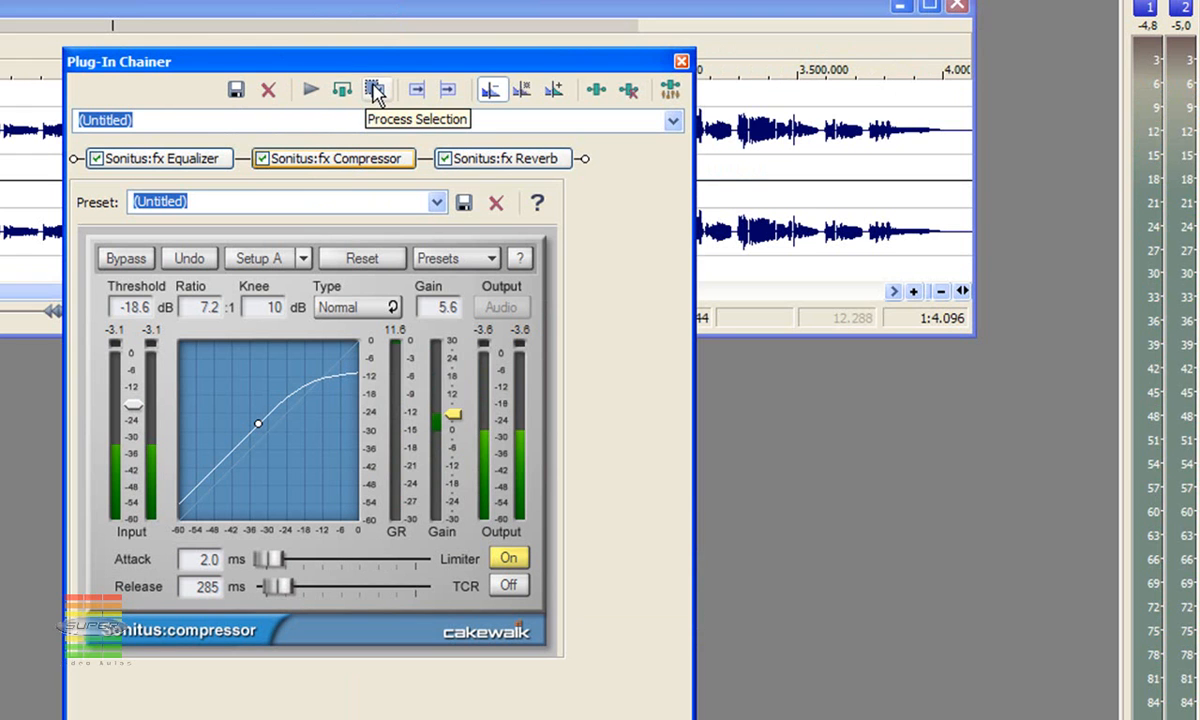
pyautogui.click(374, 90)
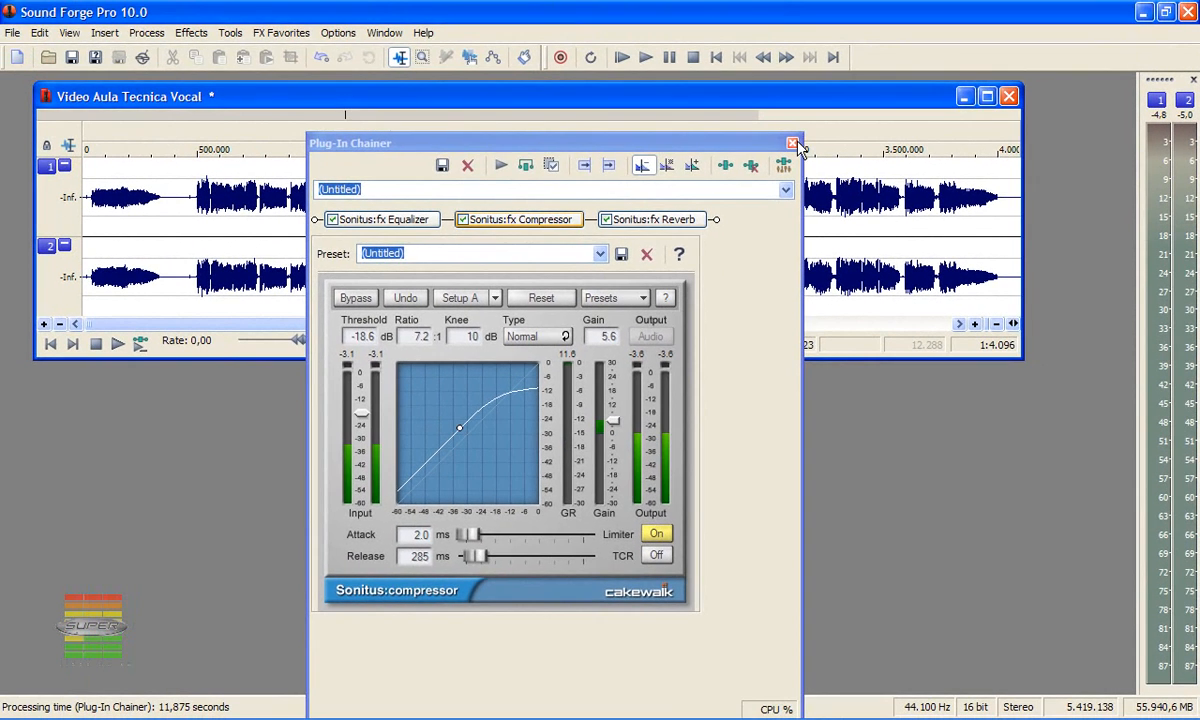
pyautogui.click(681, 61)
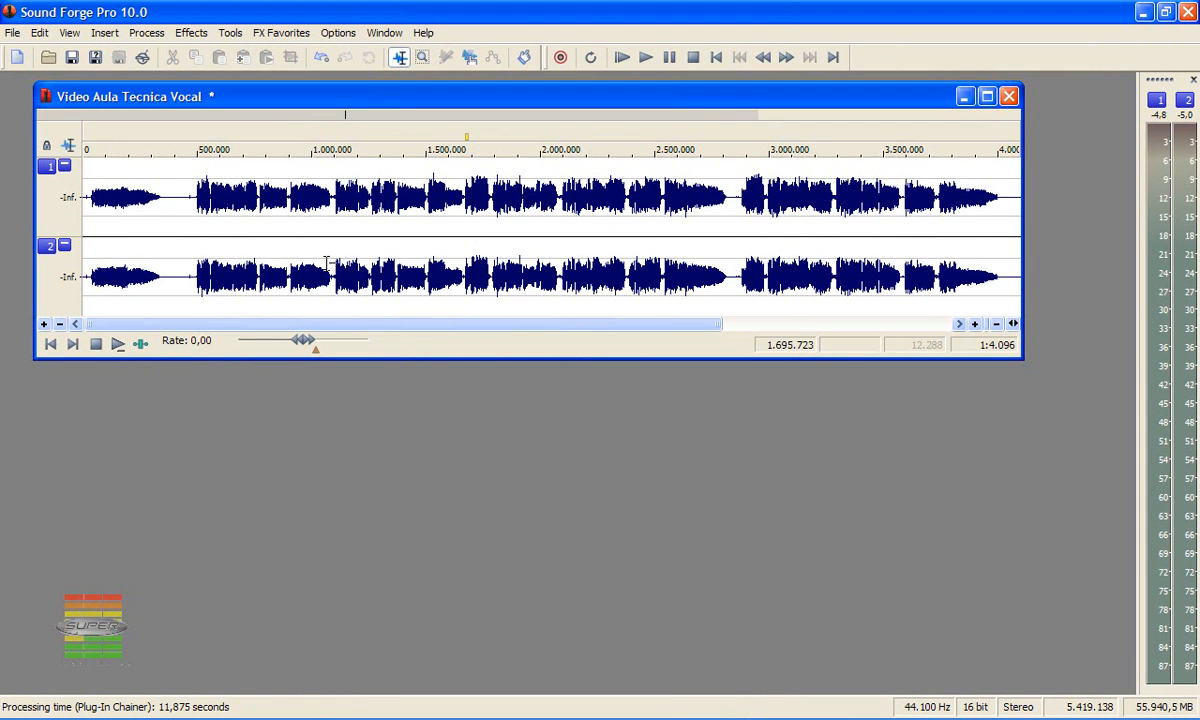
# Play the processed recording from the start of the first vocal phrase, and stop playback
pyautogui.click(101, 144)
pyautogui.click(94, 134)
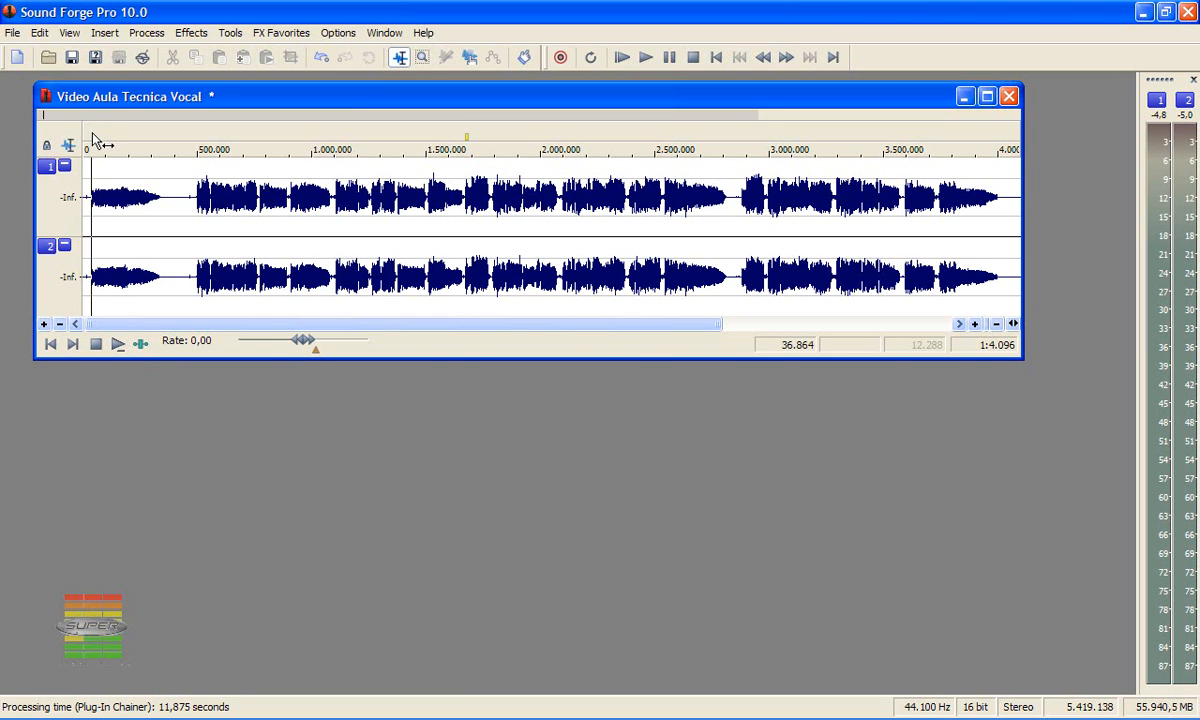
pyautogui.click(117, 344)
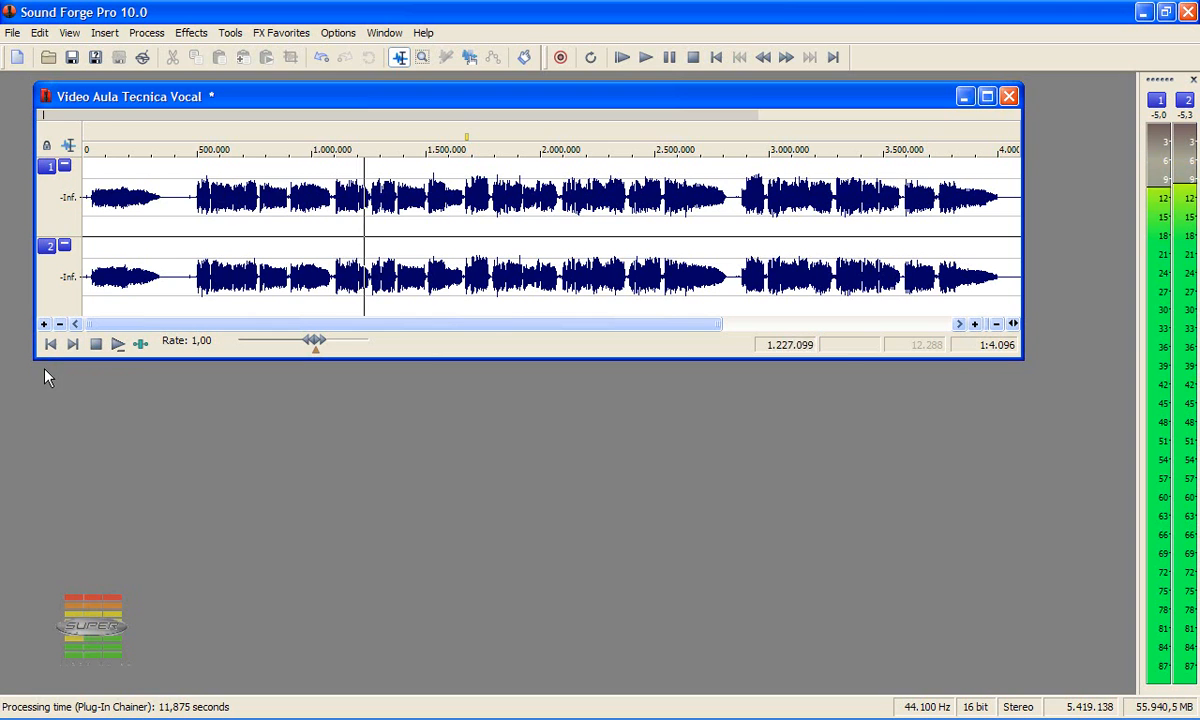
pyautogui.press('space')
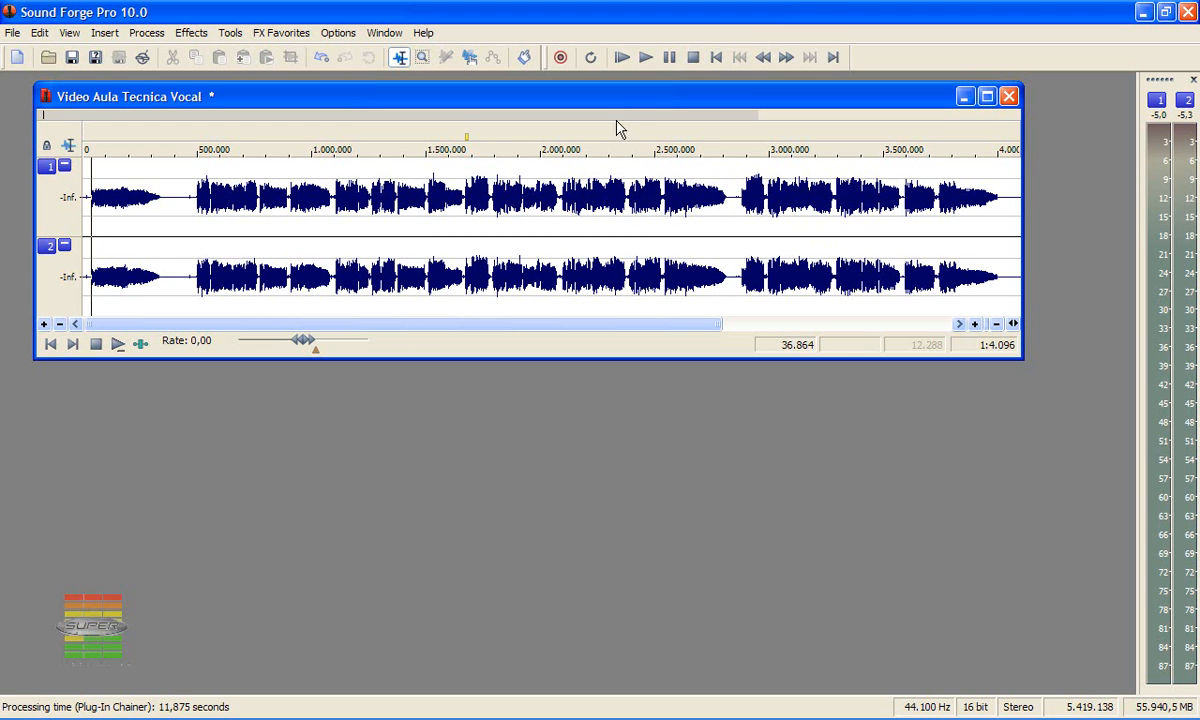
# Reopen the Plug-In Chainer and save the chain as a plug-in package named "voz" plus the singer's first name
pyautogui.moveTo(624, 94); pyautogui.dragTo(635, 89)
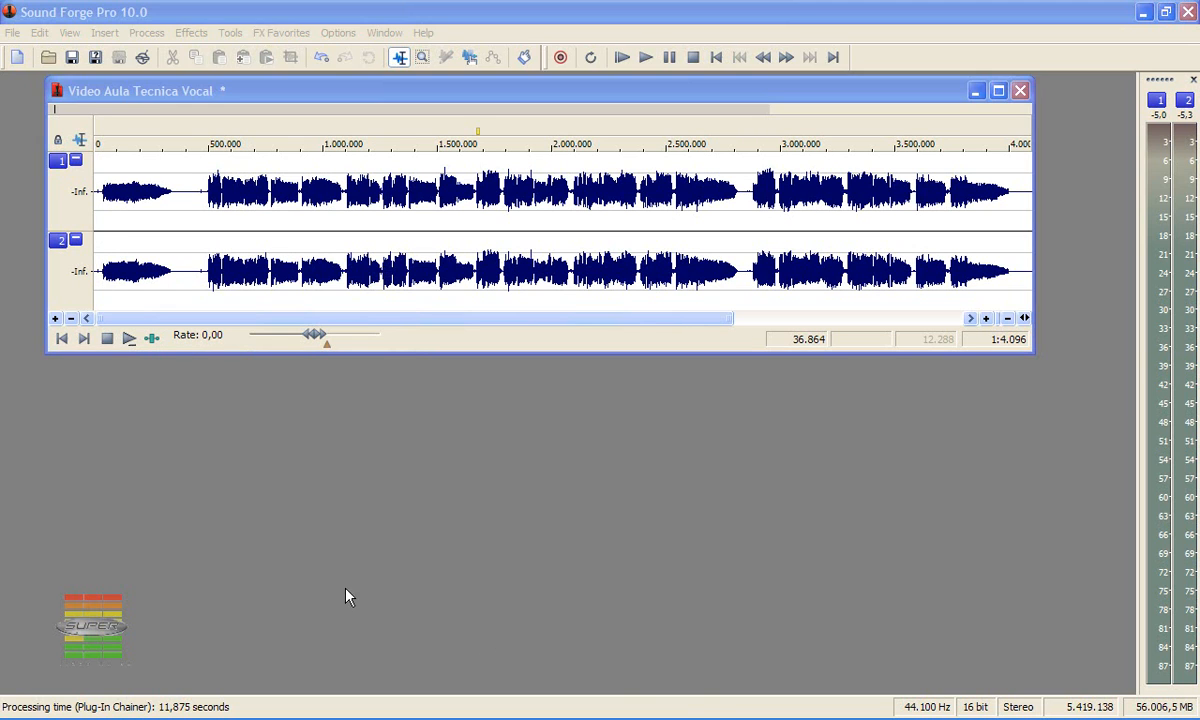
pyautogui.click(366, 92)
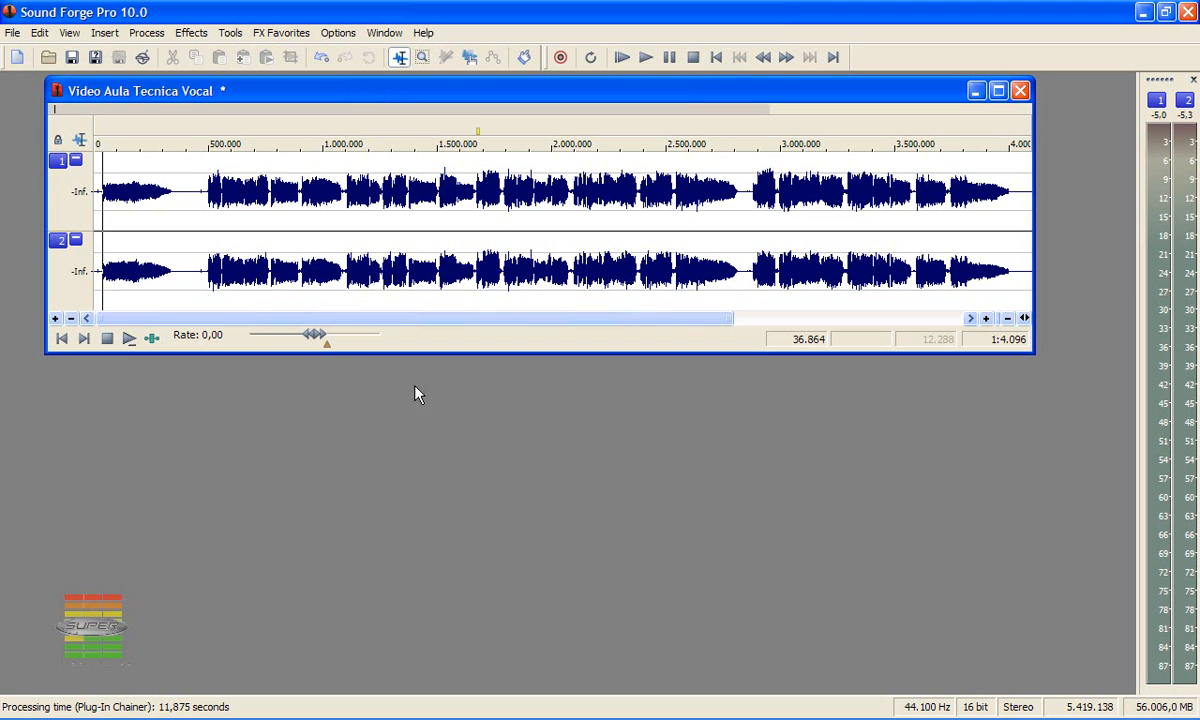
pyautogui.click(151, 338)
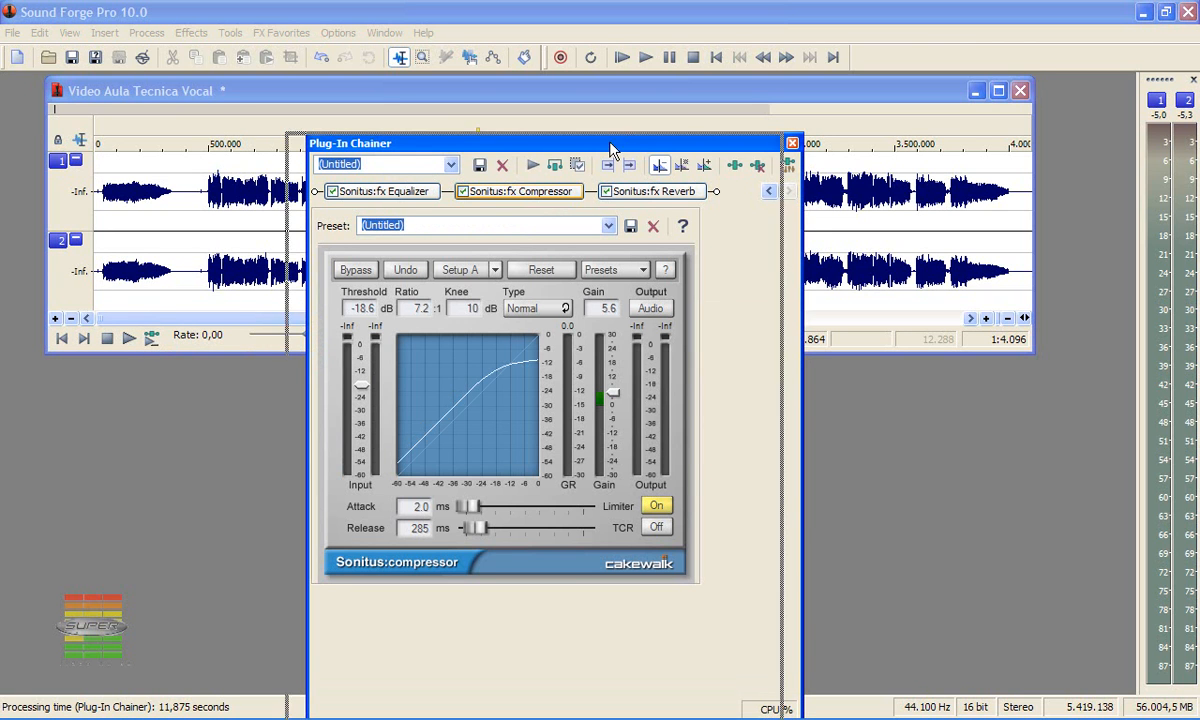
pyautogui.moveTo(585, 143); pyautogui.dragTo(564, 143)
pyautogui.click(459, 166)
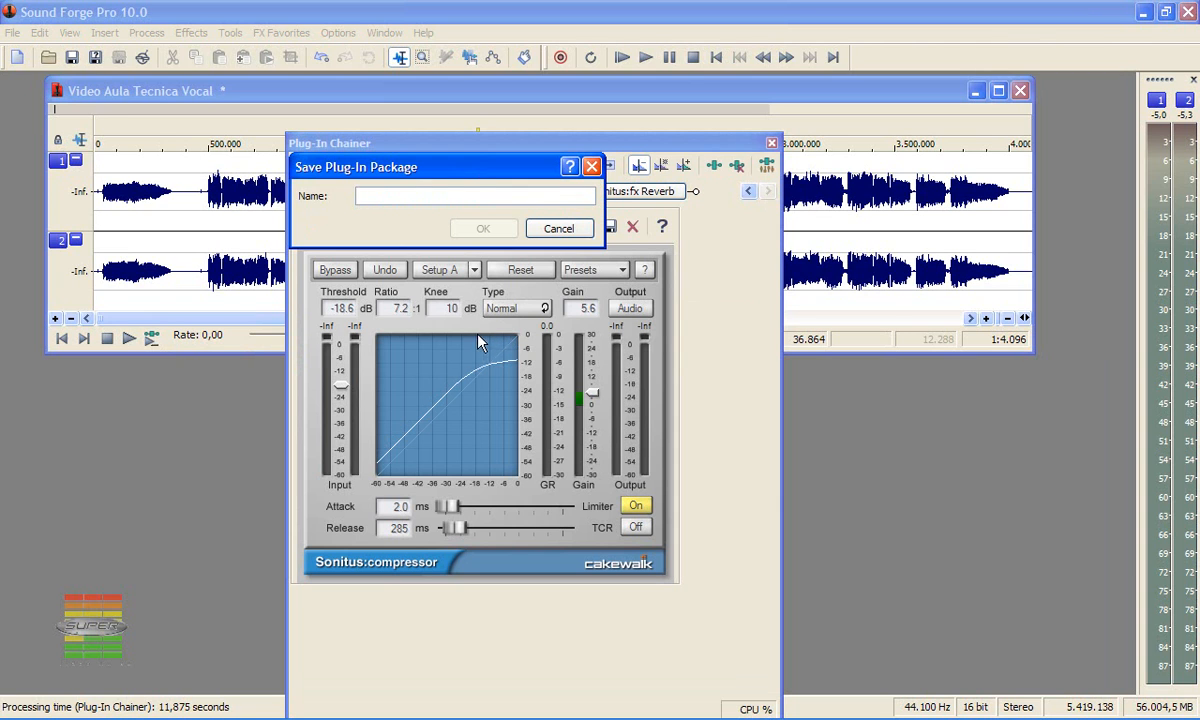
pyautogui.write('voz s')
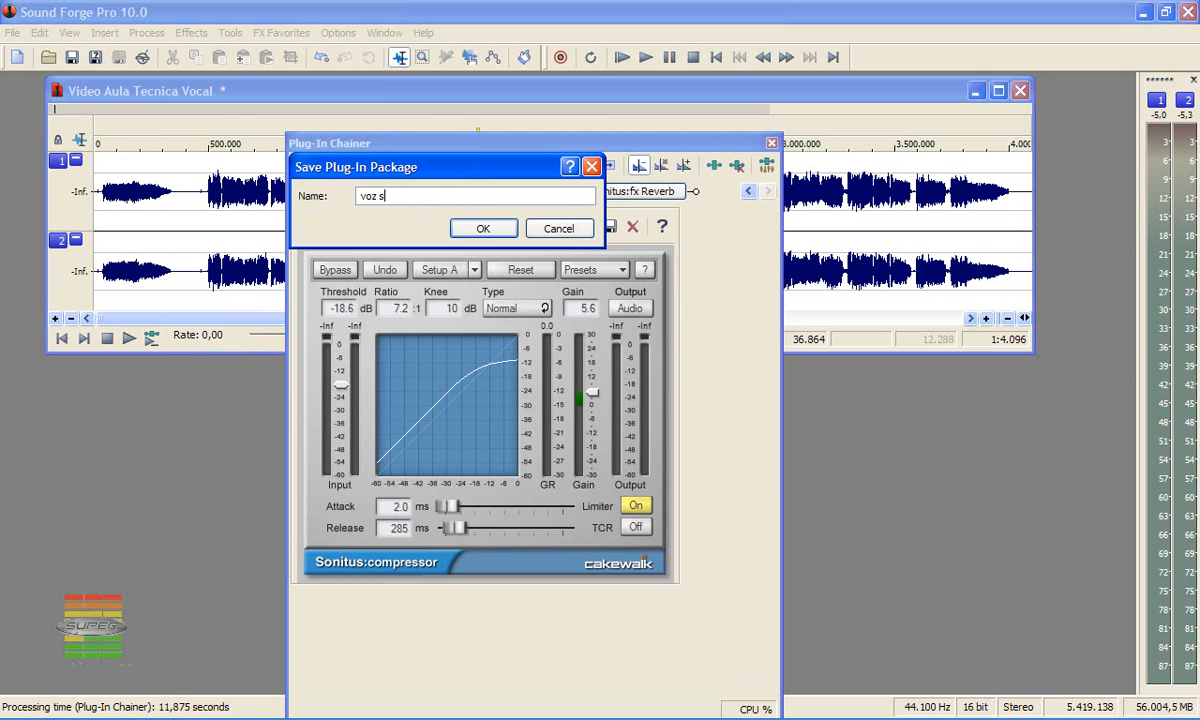
pyautogui.press('BackSpace')
pyautogui.write('marcio')
pyautogui.click(480, 227)
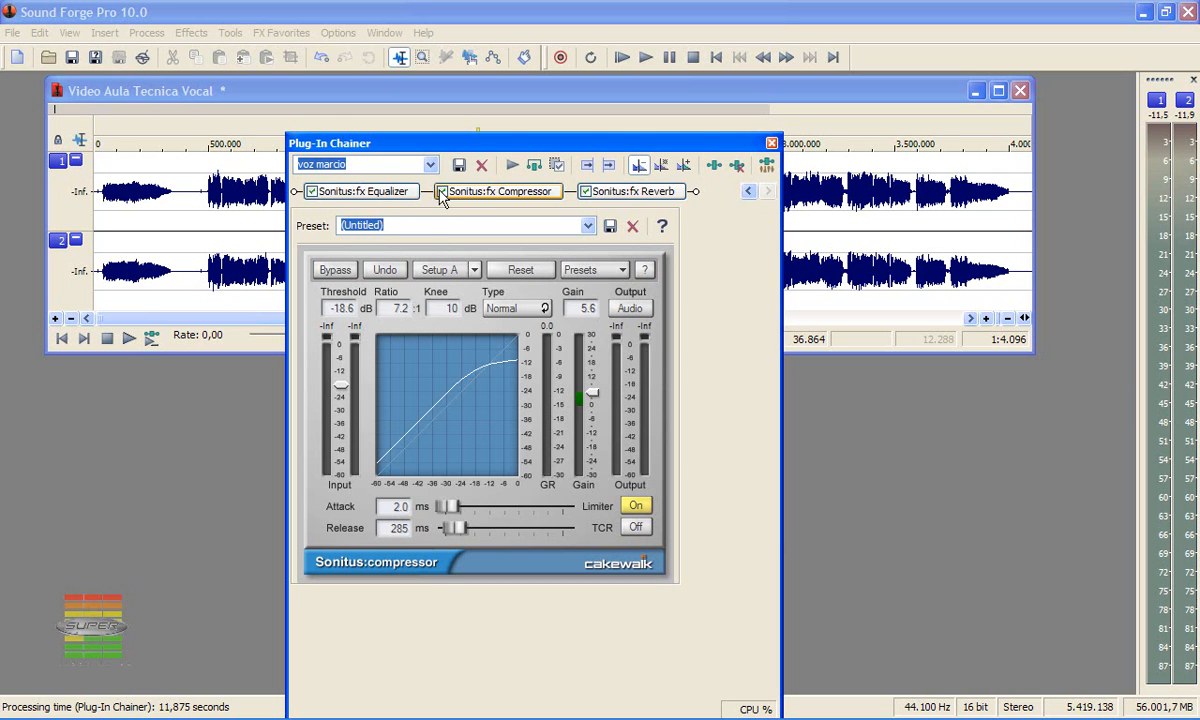
# Select the newly saved voice package from the chain presets, and close the Plug-In Chainer
pyautogui.click(428, 164)
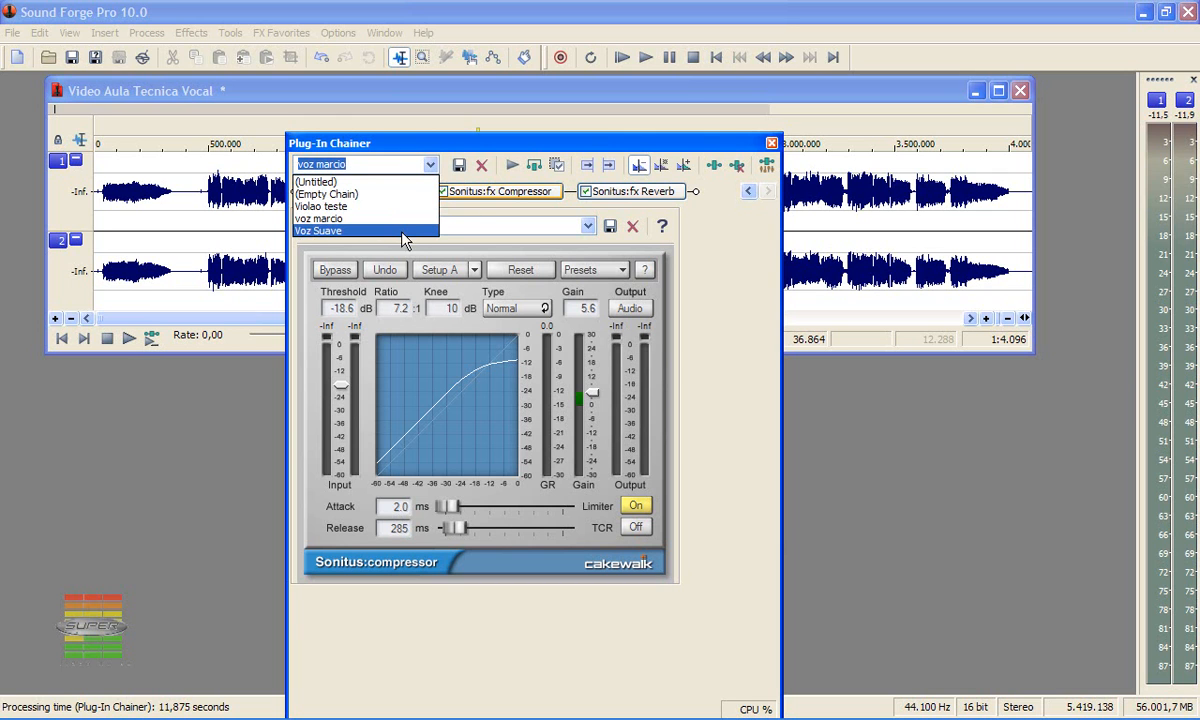
pyautogui.click(397, 222)
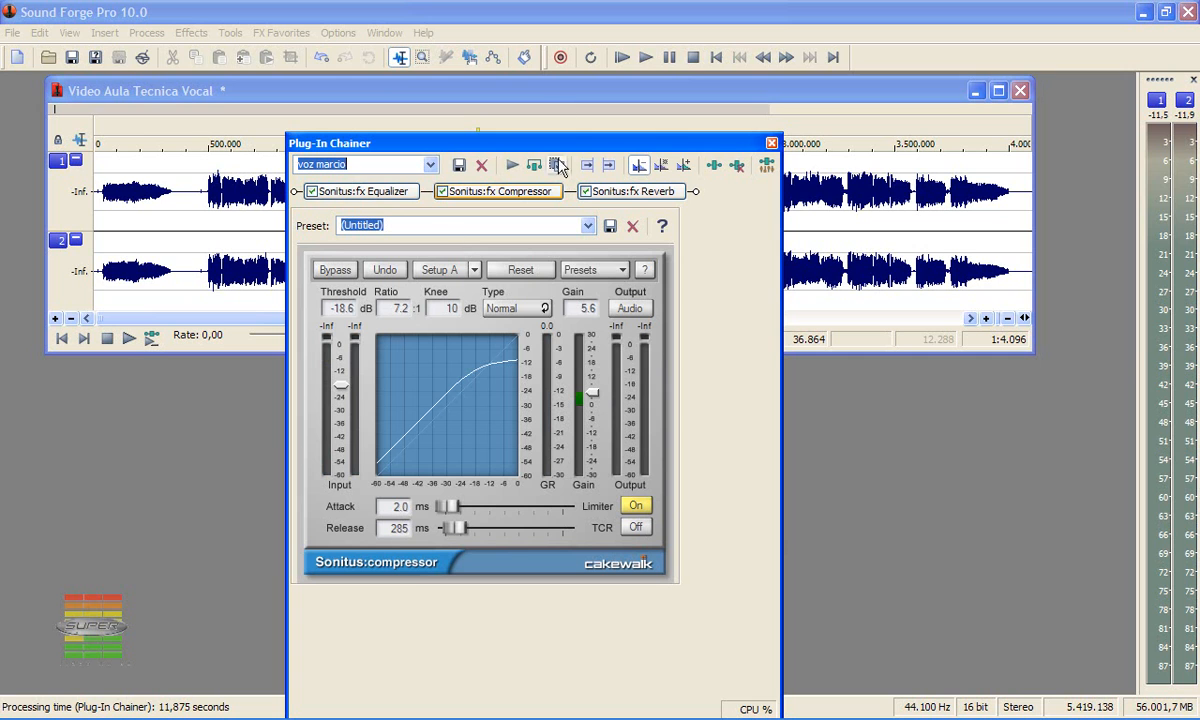
pyautogui.click(771, 143)
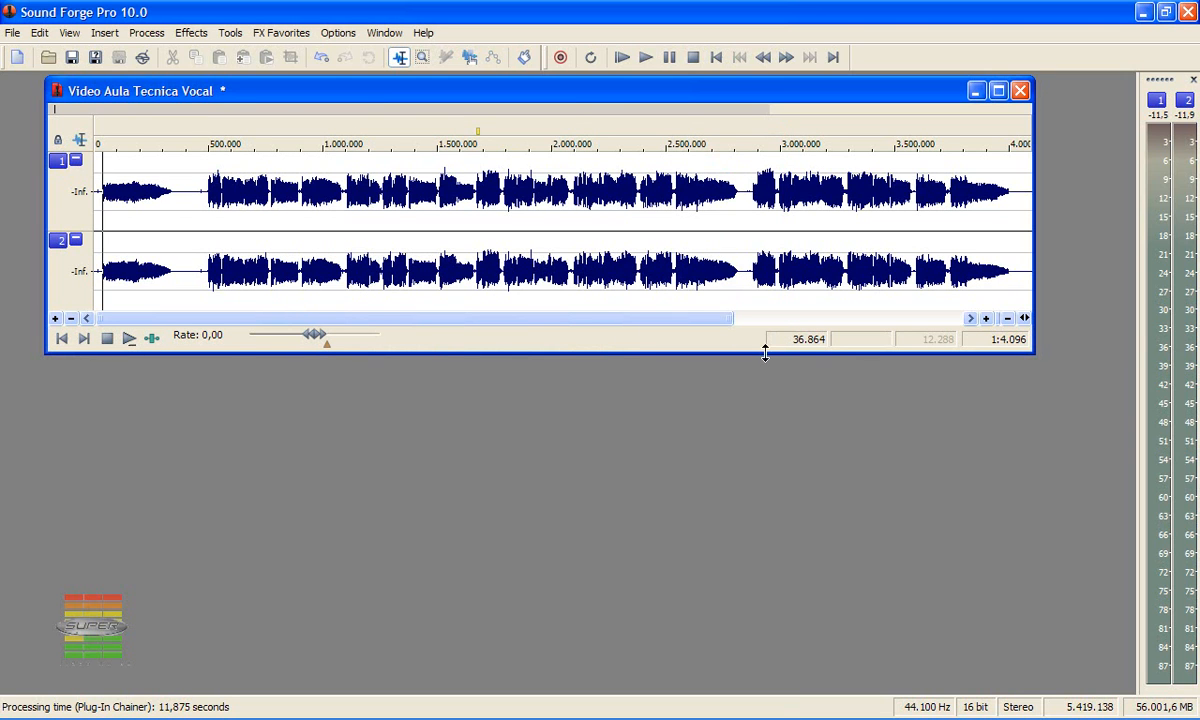